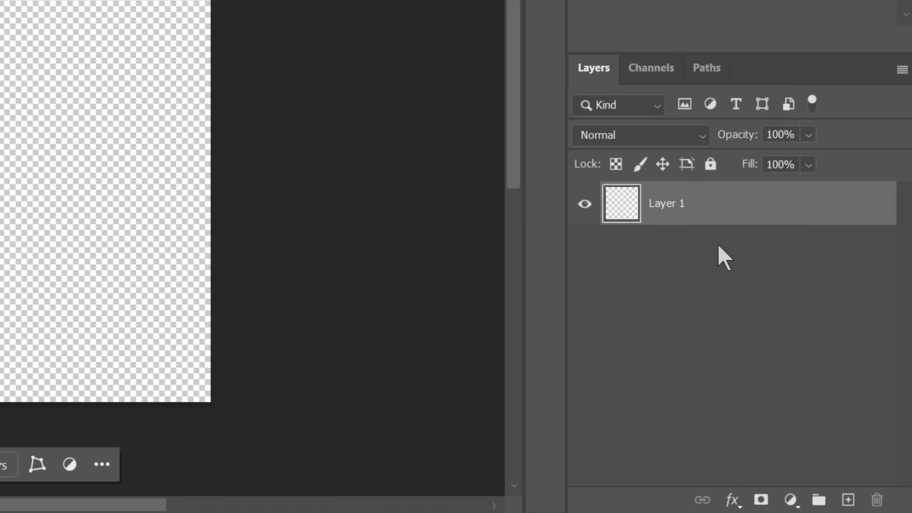
Look through the document's channels and paths, the available adjustments and the libraries, and return to the layer's properties
left_click(648, 76)
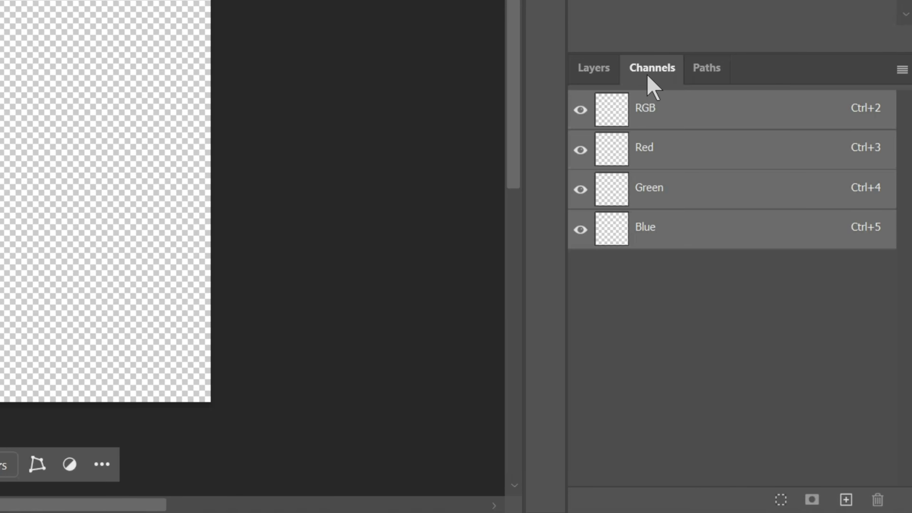
left_click(694, 77)
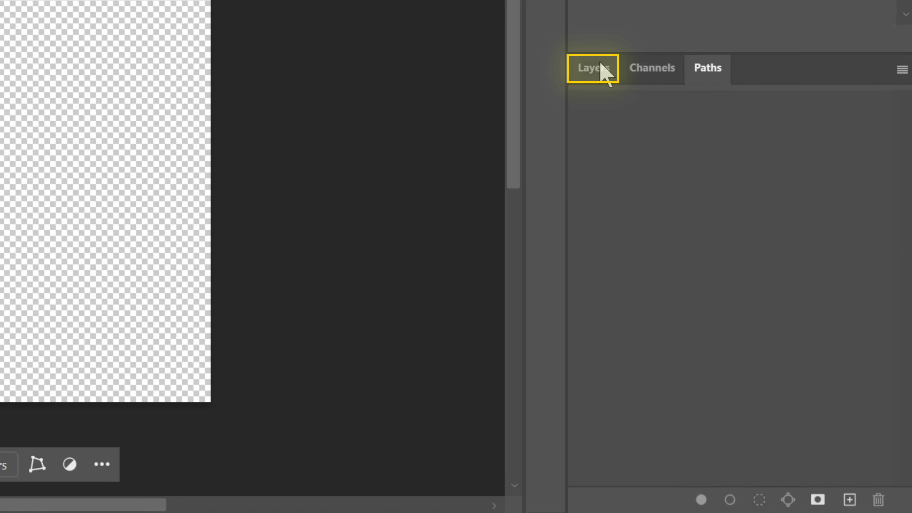
left_click(599, 65)
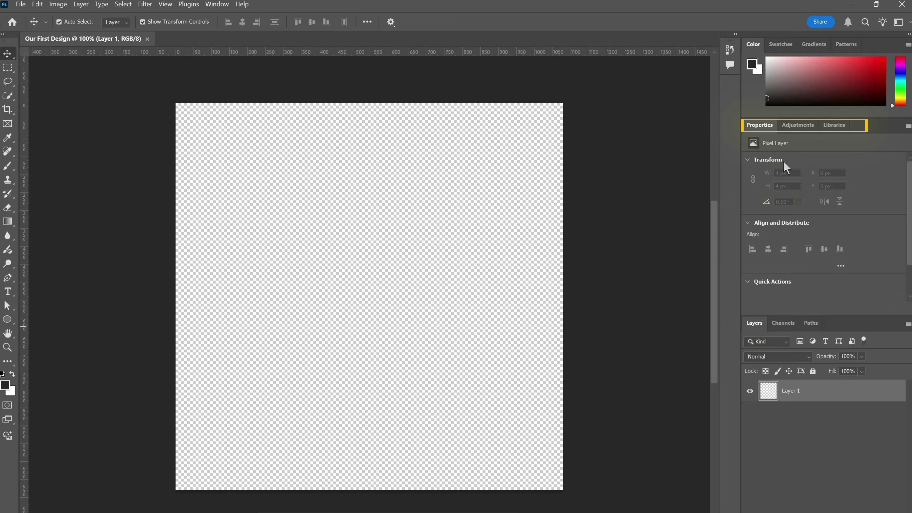
left_click(803, 127)
left_click(834, 126)
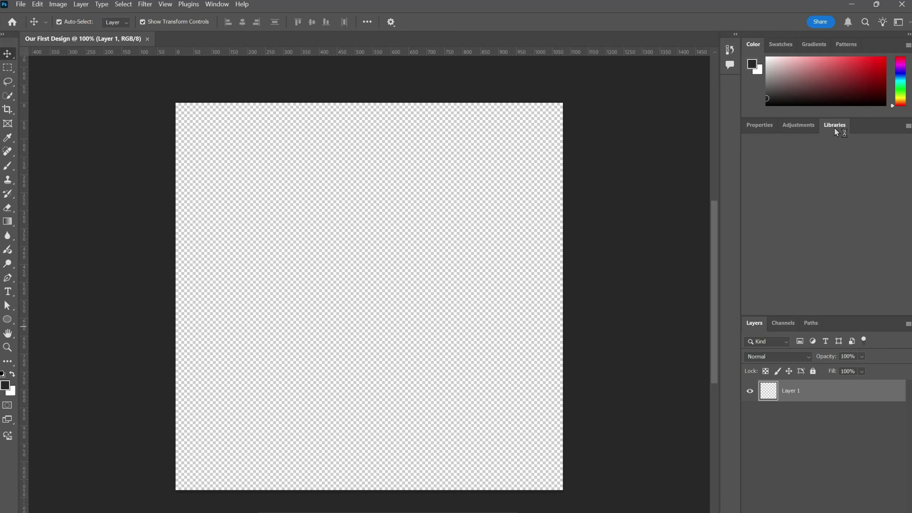
left_click(769, 126)
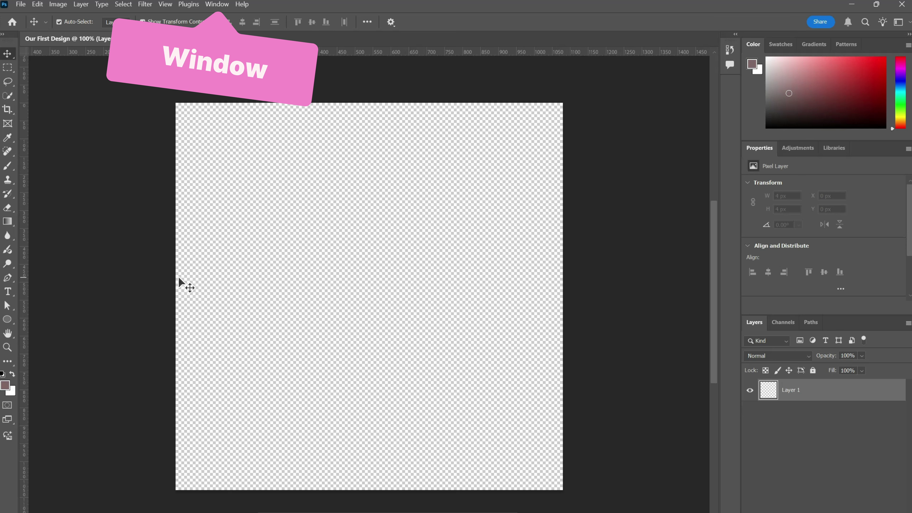
Apply the Essentials (Default) workspace
left_click(218, 10)
mouse_move(242, 27)
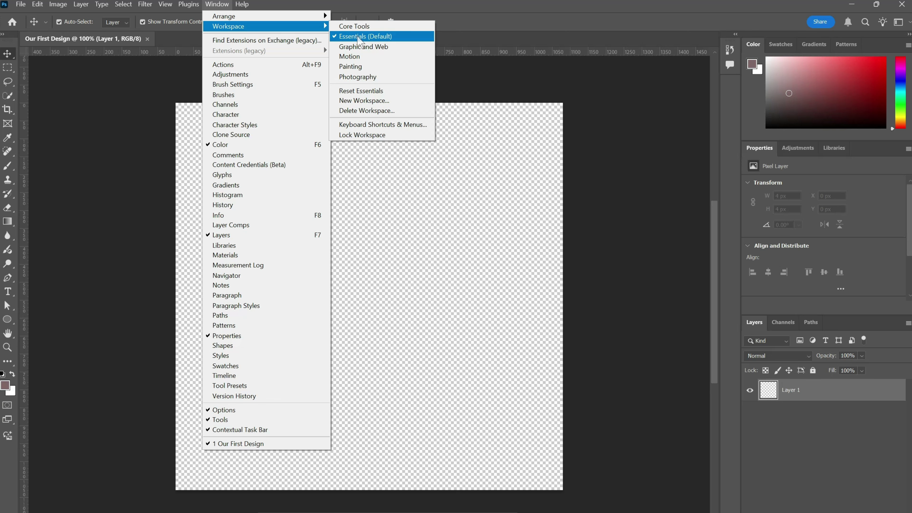
left_click(386, 37)
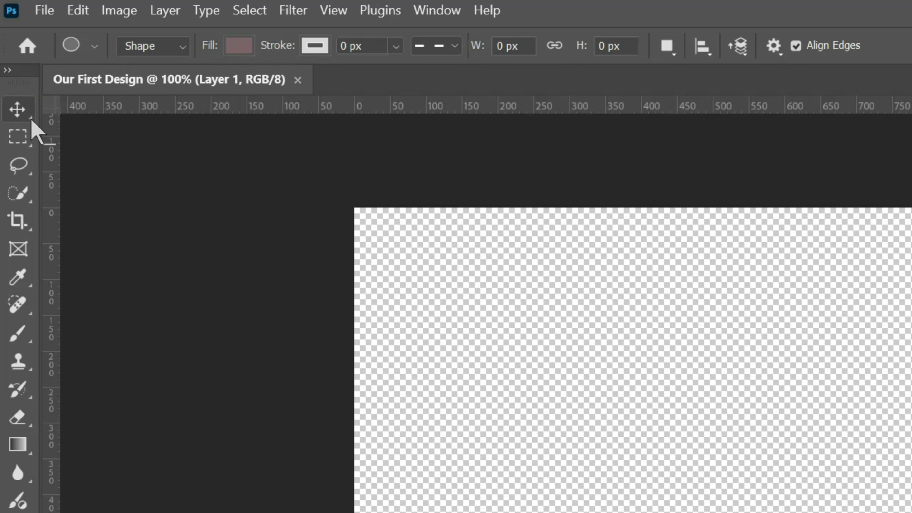
View the tool variants grouped with the Move tool and the Eraser tool, and return to the Move tool
left_click(31, 120)
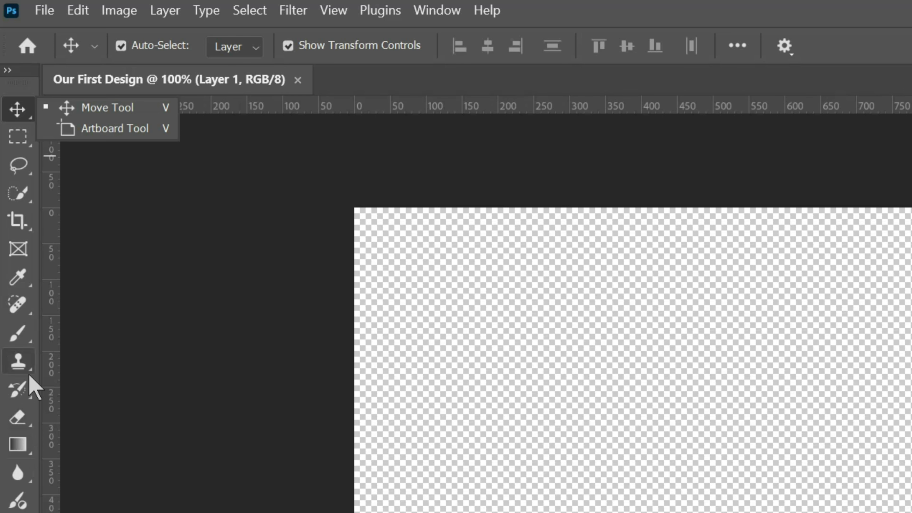
left_click(33, 427)
left_click(34, 428)
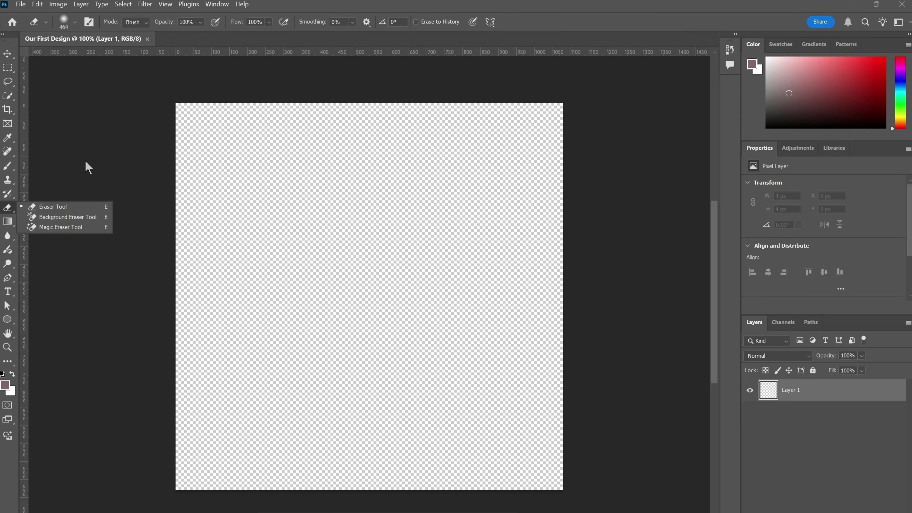
left_click(7, 54)
left_click(98, 164)
left_click(827, 398)
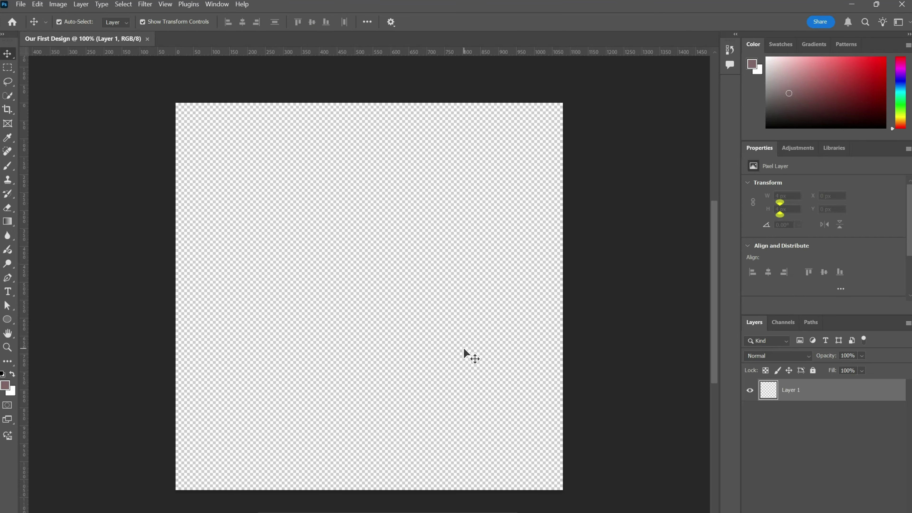
Draw a filled circle about 538 px in diameter near the canvas centre and shift it slightly down and left
left_click(7, 320)
left_click_drag(277, 195, 470, 387)
left_click(7, 54)
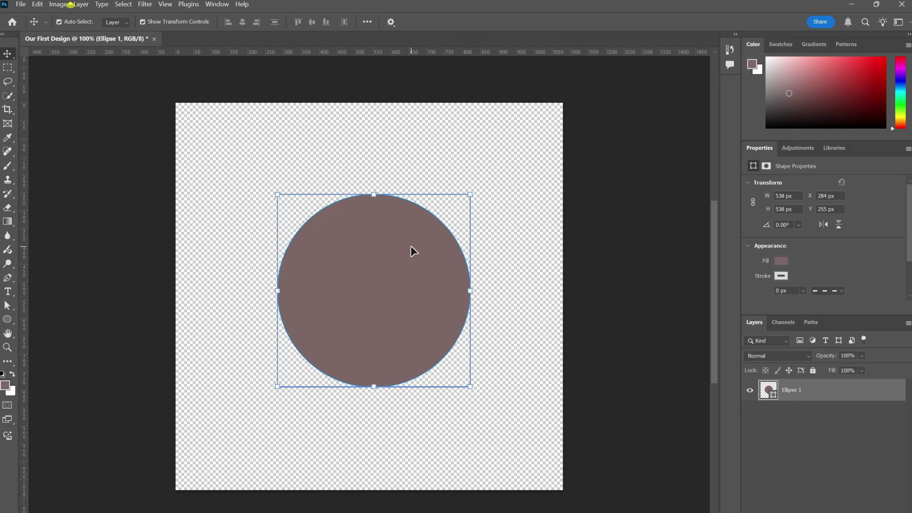
left_click_drag(411, 250, 397, 261)
Draw a nearly square rectangle in the canvas's upper-left corner with the Rectangle tool and switch back to the Move tool
left_click(8, 320)
left_click(57, 319)
left_click(194, 130)
key("Escape")
left_click_drag(195, 131, 284, 217)
left_click(8, 53)
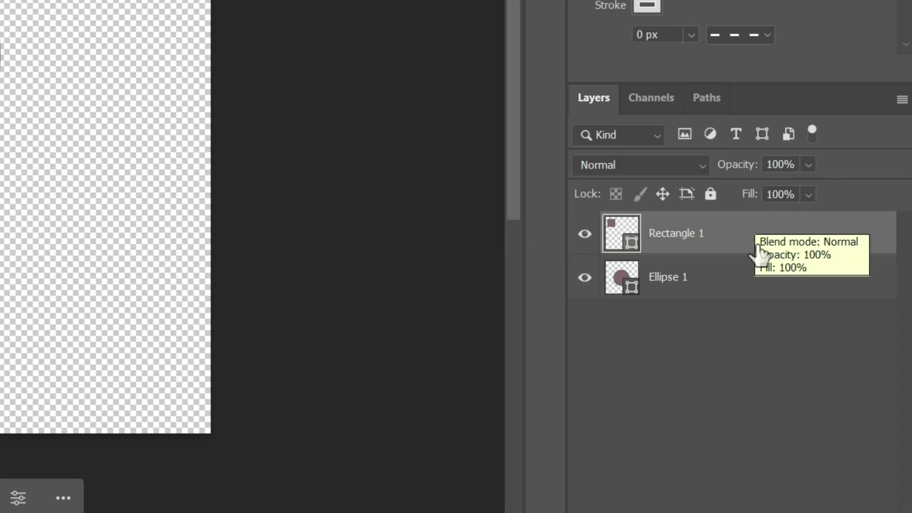
Lock the Rectangle 1 layer, try to move the rectangle on the canvas, and unlock the layer
left_click(711, 194)
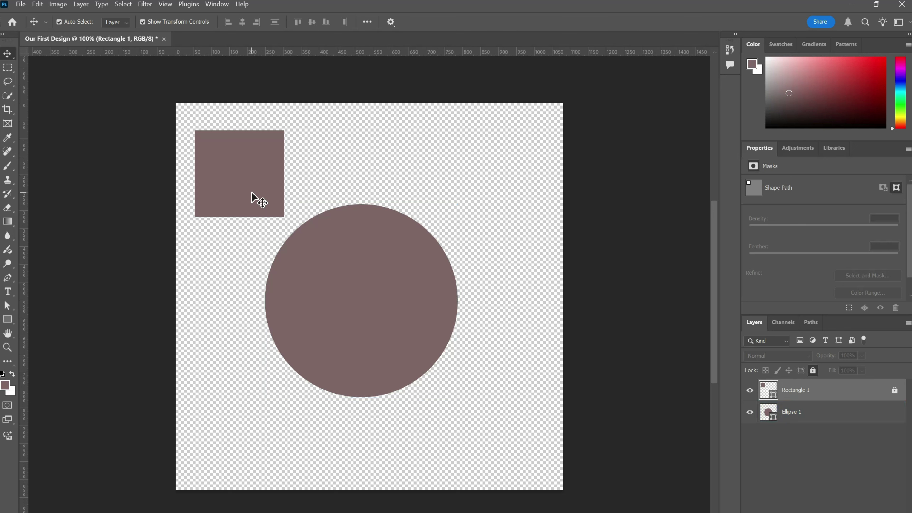
left_click_drag(250, 194, 227, 178)
left_click(894, 395)
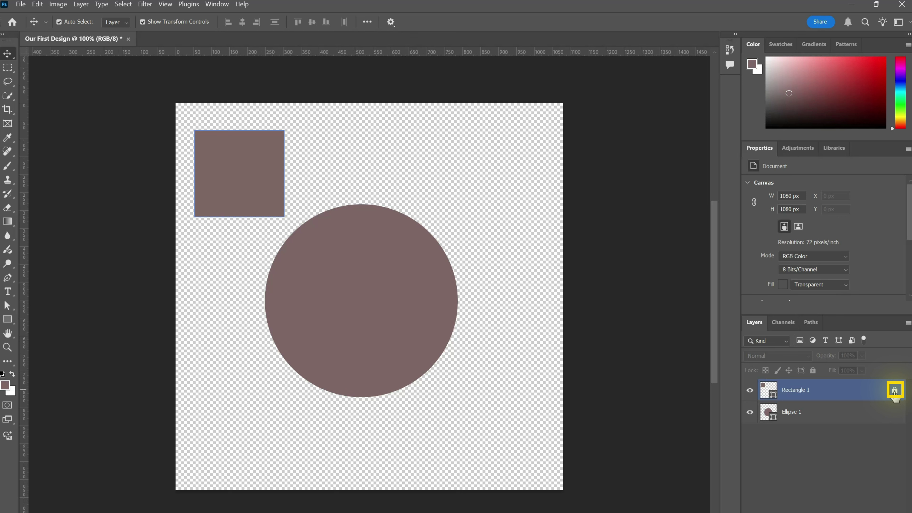
Centre the circle on the canvas at X 271 px, Y 271 px and set its fill to red #fe0f0f
left_click(840, 418)
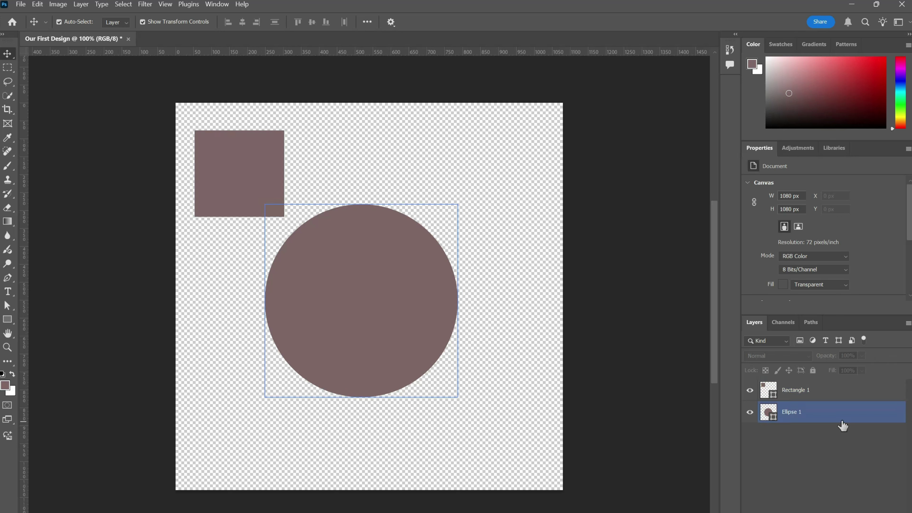
mouse_move(368, 306)
left_mouse_down()
mouse_move(388, 304)
mouse_move(360, 308)
mouse_move(376, 304)
left_mouse_up()
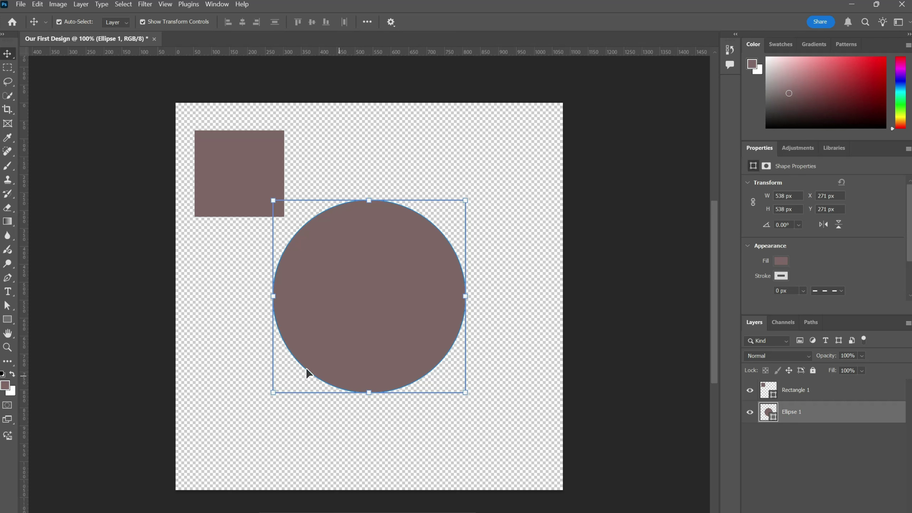
left_click(8, 320)
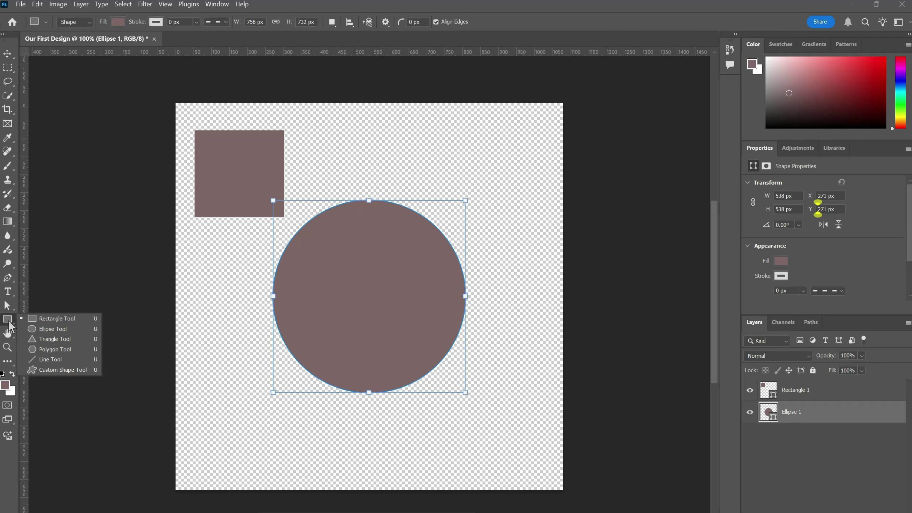
left_click(118, 22)
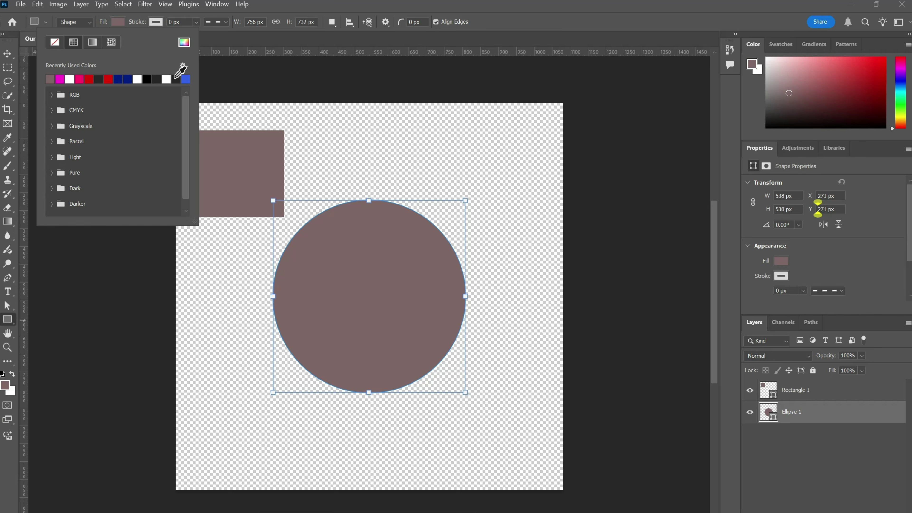
left_click(184, 42)
left_click(697, 311)
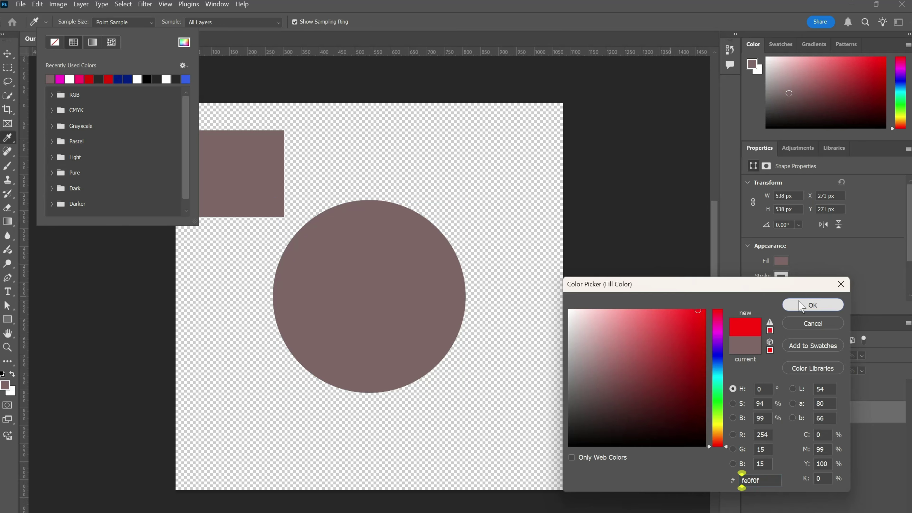
left_click(800, 306)
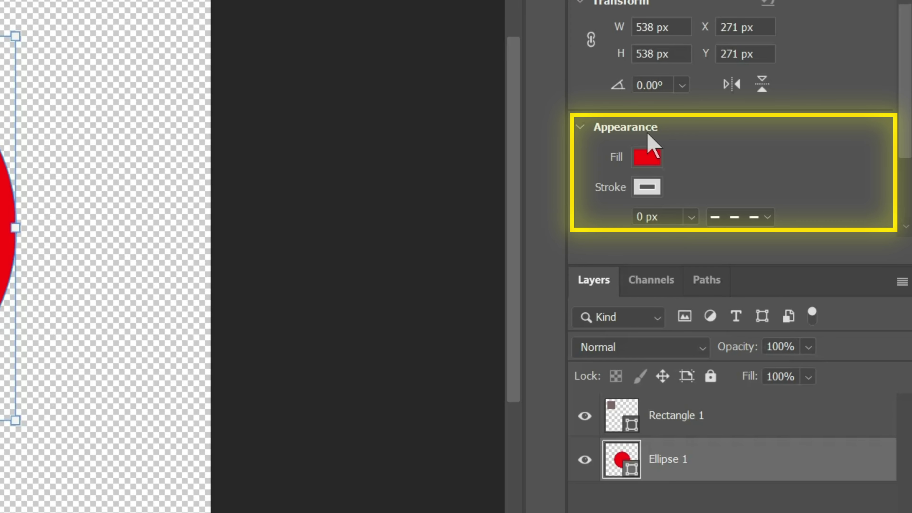
left_click(653, 159)
left_click(863, 197)
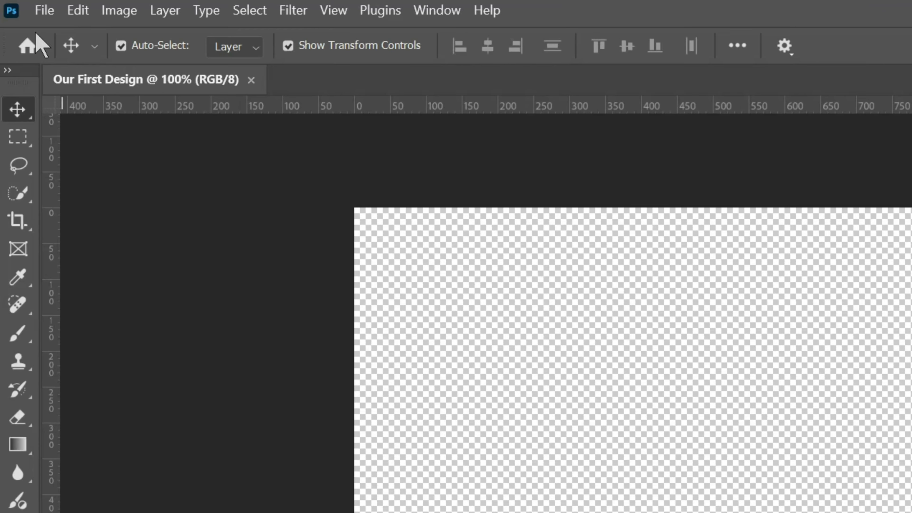
Place the watch image file 3 as an embedded object at full canvas size
left_click(45, 11)
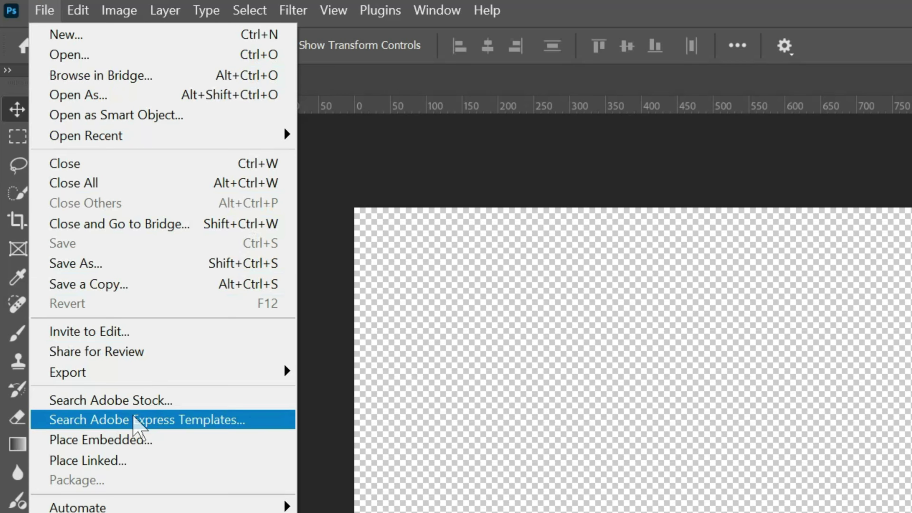
left_click(172, 445)
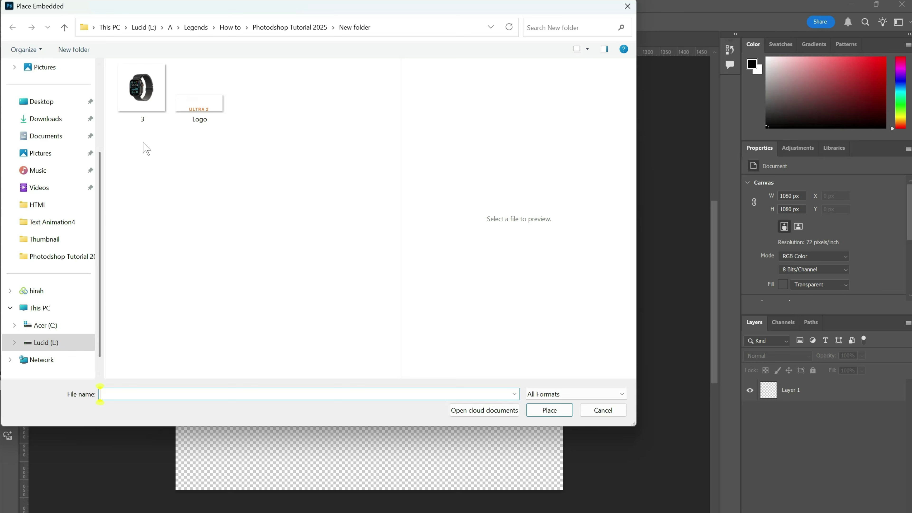
left_click(147, 114)
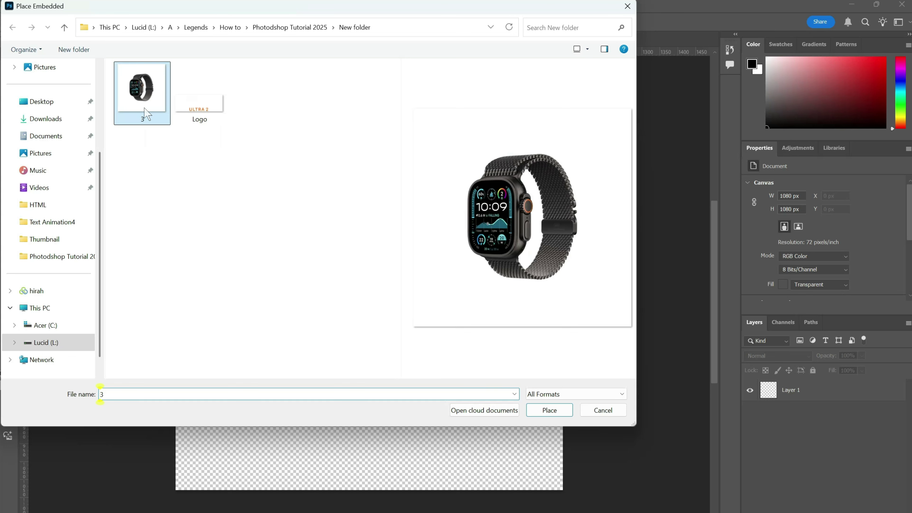
left_click(566, 414)
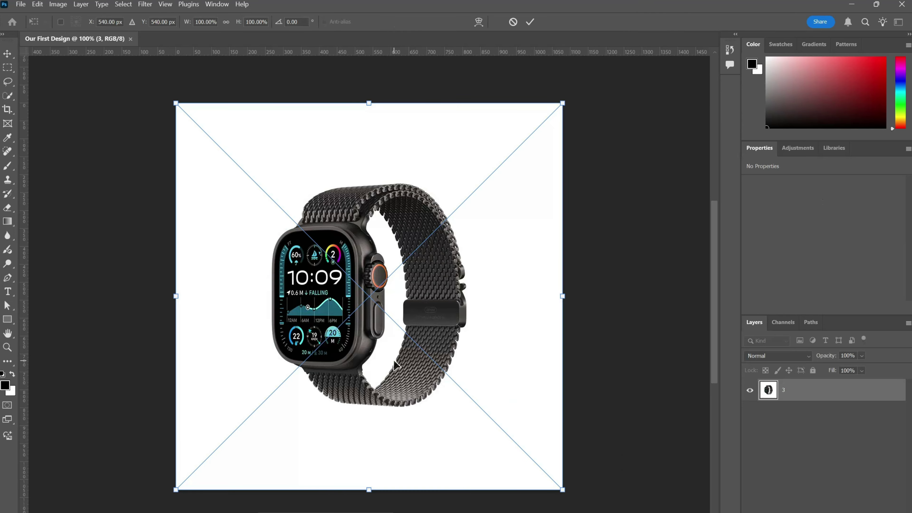
key("Return")
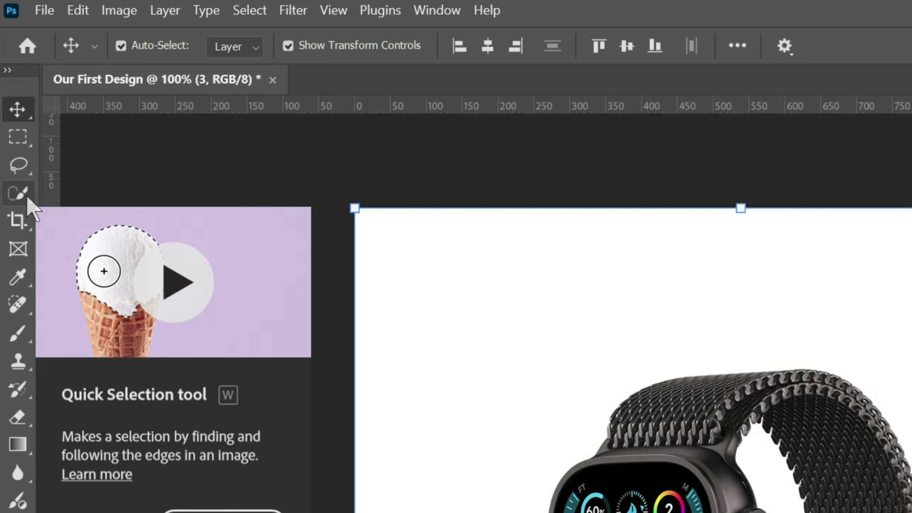
Try Quick Selection on the watch's upper strap and face, subtracting the strap area and clearing the selection
left_click(19, 198)
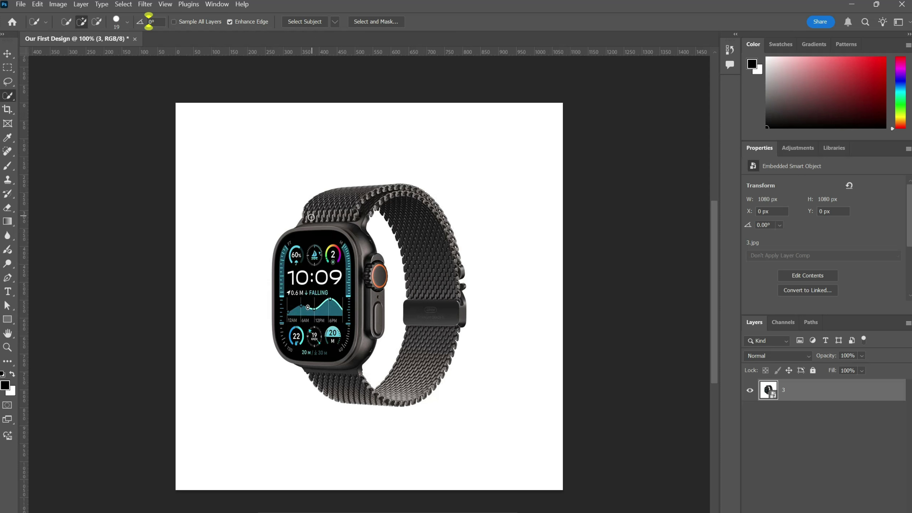
left_click_drag(321, 200, 315, 265)
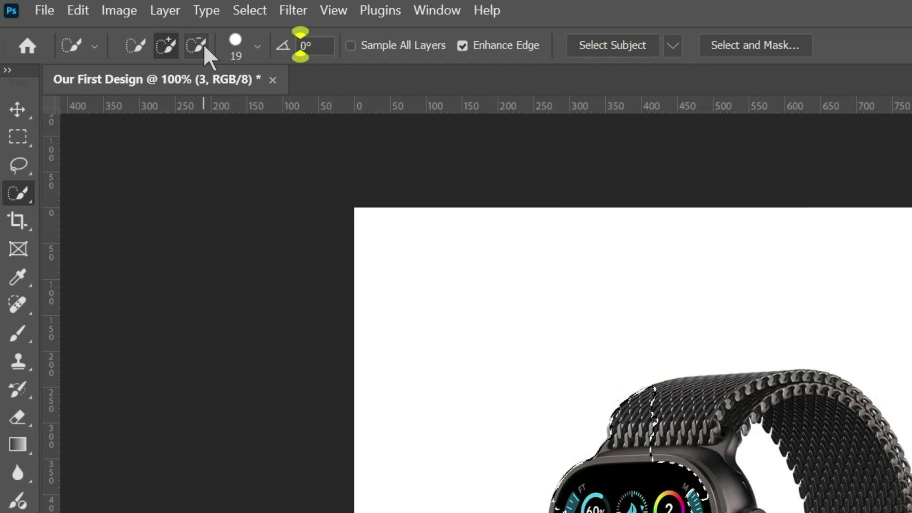
left_click(204, 47)
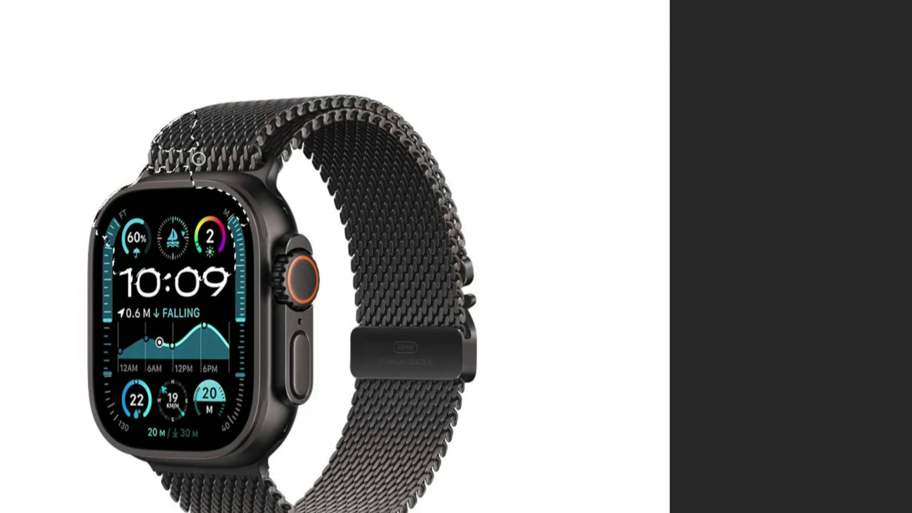
mouse_move(198, 159)
left_mouse_down()
mouse_move(174, 153)
mouse_move(191, 159)
mouse_move(188, 167)
left_mouse_up()
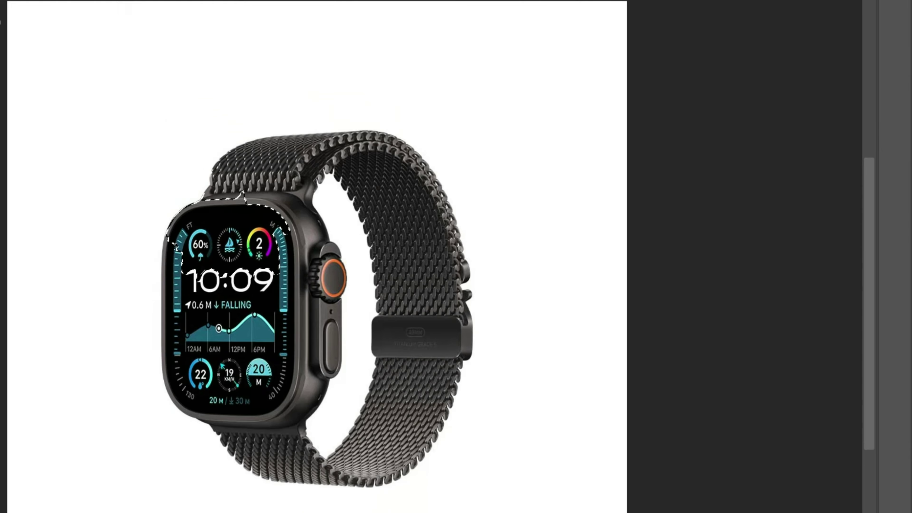
key("ctrl+d")
Select the watch face with Quick Selection in add mode and subtract its lower-right portion from the selection
left_click(82, 22)
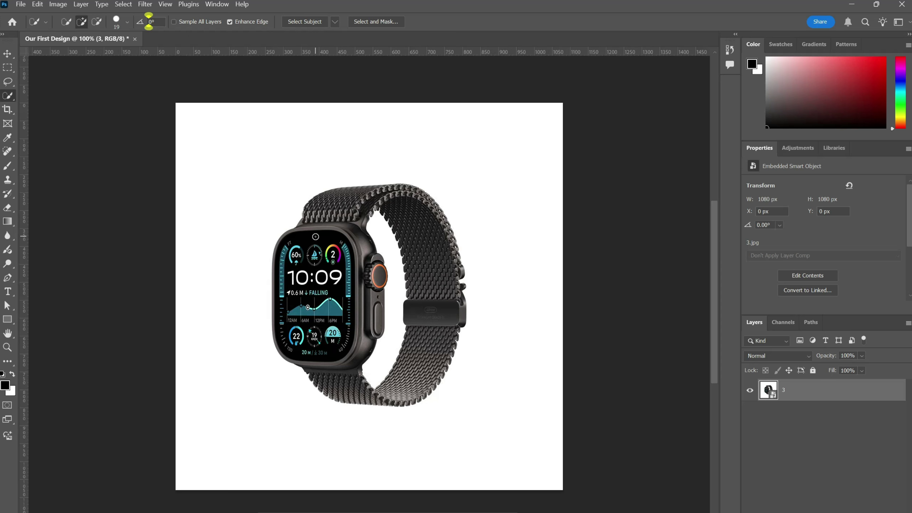
mouse_move(315, 232)
left_mouse_down()
mouse_move(348, 298)
mouse_move(311, 337)
left_mouse_up()
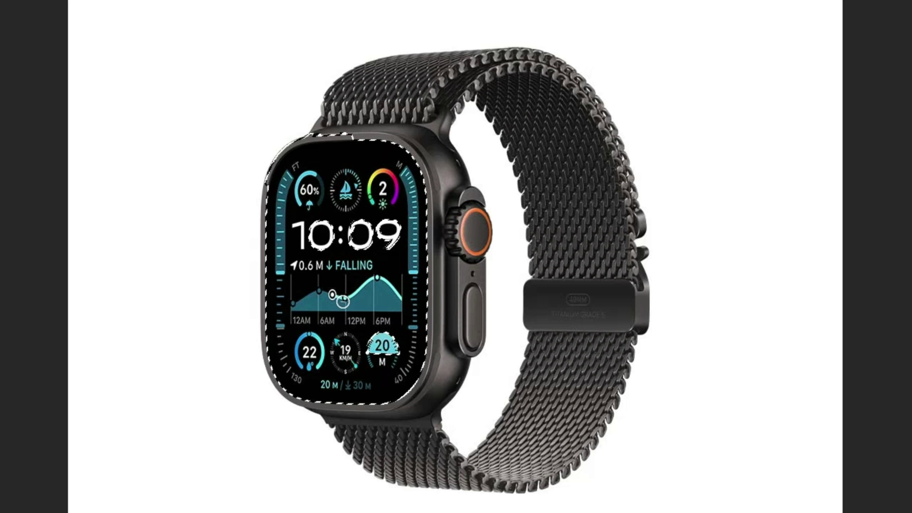
mouse_move(358, 325)
left_mouse_down()
mouse_move(352, 285)
mouse_move(366, 280)
mouse_move(384, 347)
mouse_move(379, 390)
mouse_move(304, 378)
mouse_move(364, 396)
left_mouse_up()
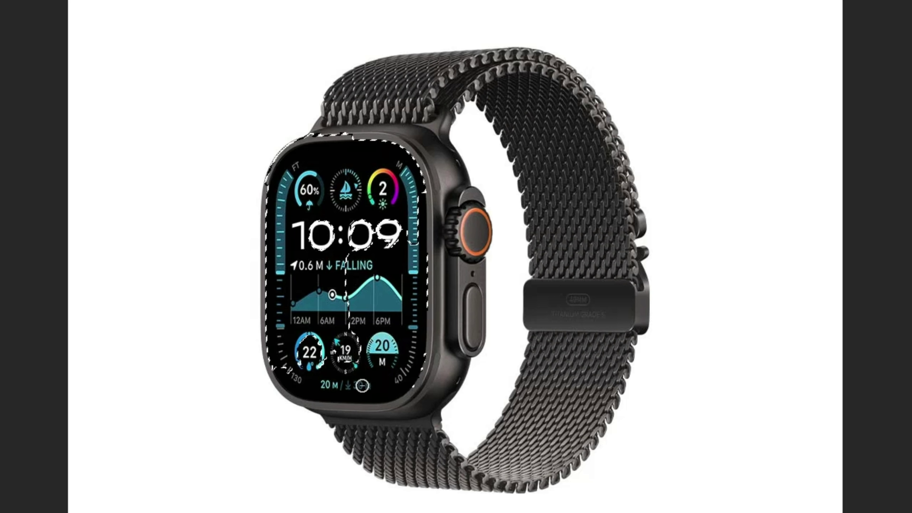
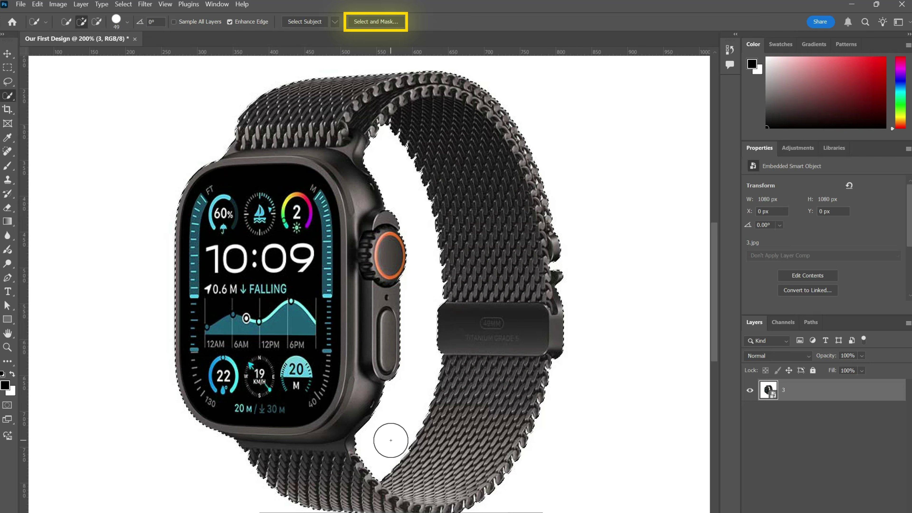
scroll(409, 399, "down", 3)
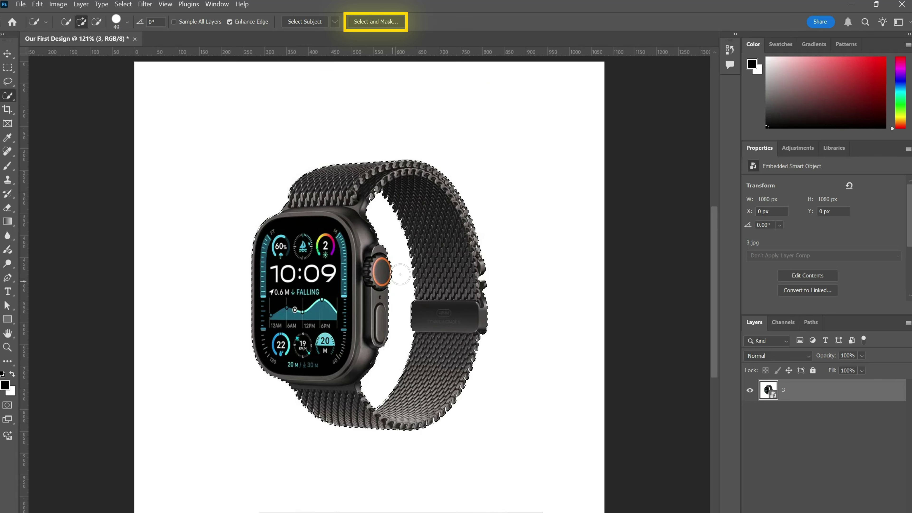
Refine the watch selection in Select and Mask with radius 3 px, contrast 15% and Decontaminate Colors, and output it as a masked layer copy
left_click(388, 24)
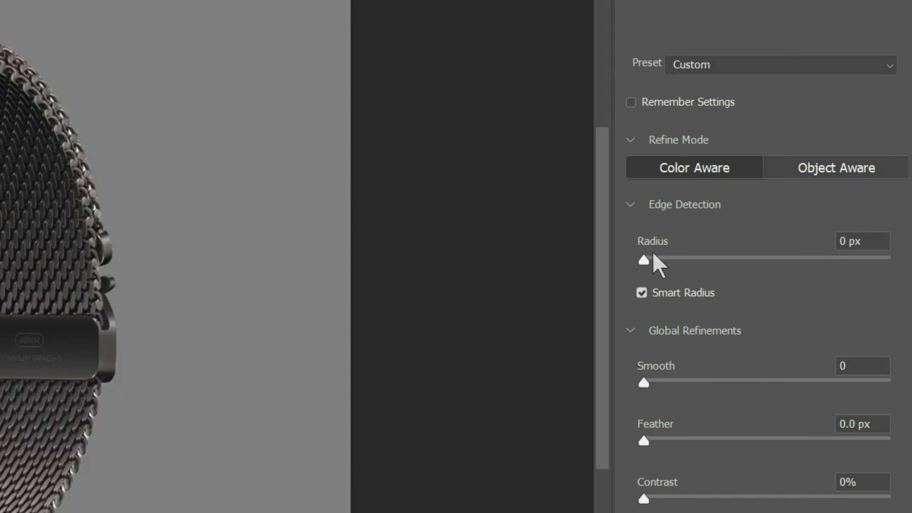
left_click_drag(665, 264, 689, 265)
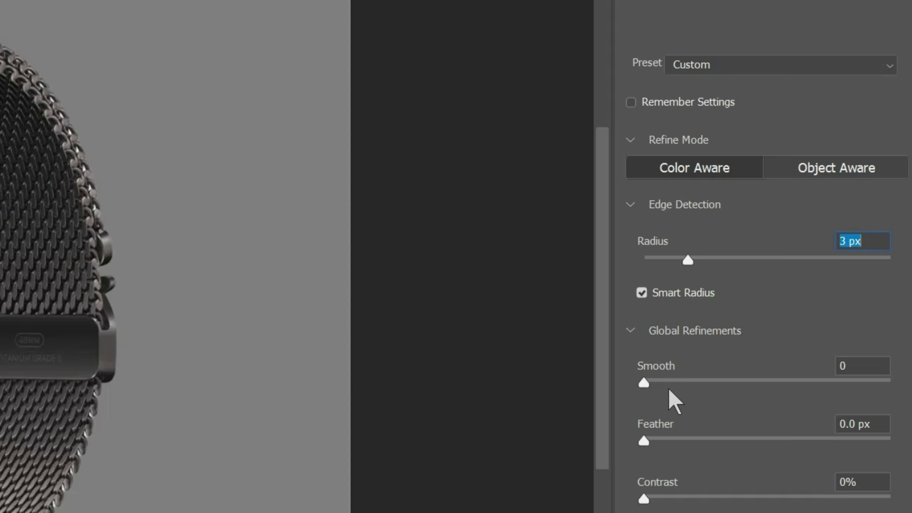
left_click_drag(649, 501, 681, 502)
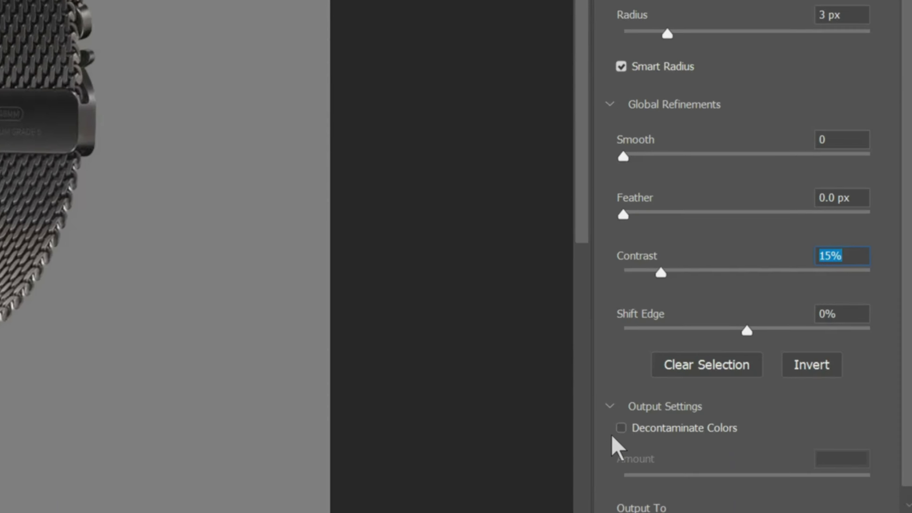
left_click(618, 394)
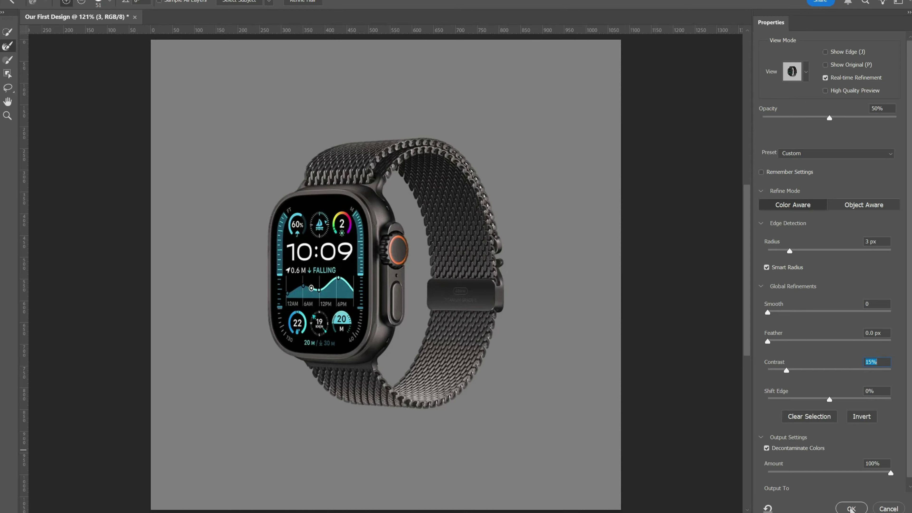
left_click(852, 509)
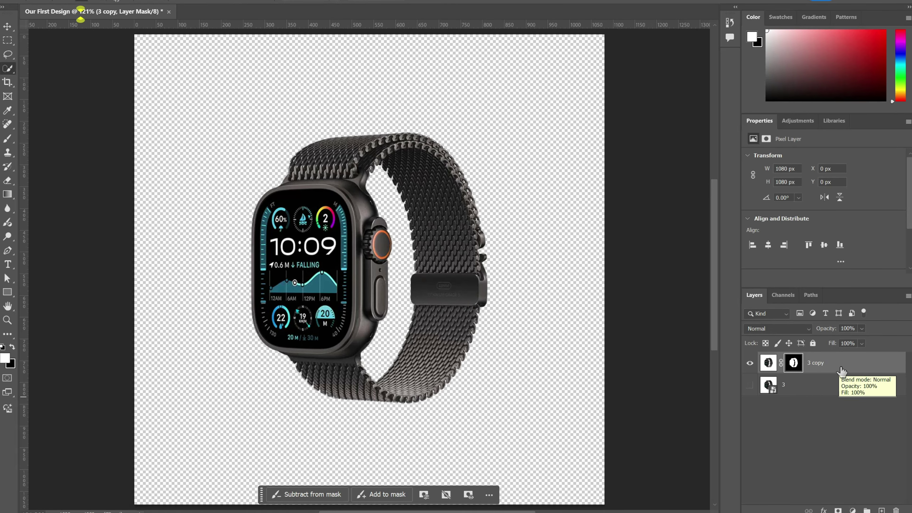
Duplicate the masked watch layer, merge the two copies into one layer and rename it Smart Watch
key("ctrl+j")
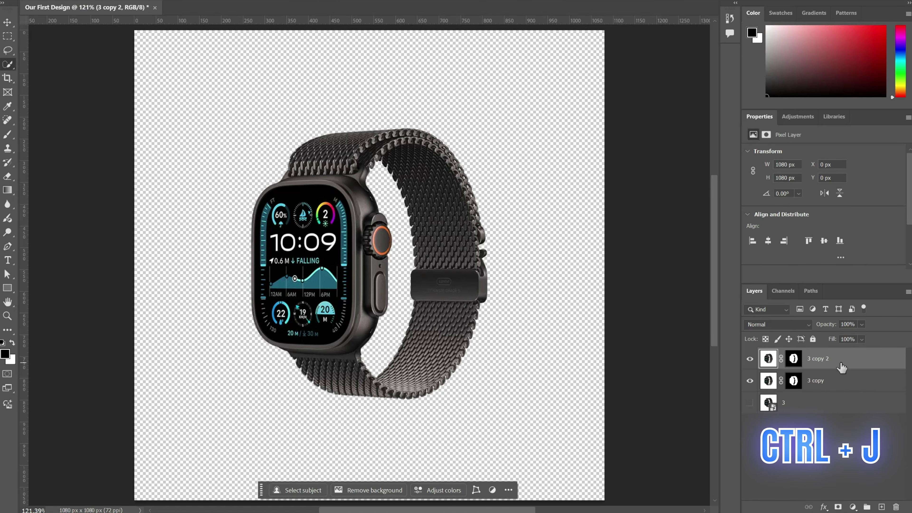
left_click(867, 385, "shift")
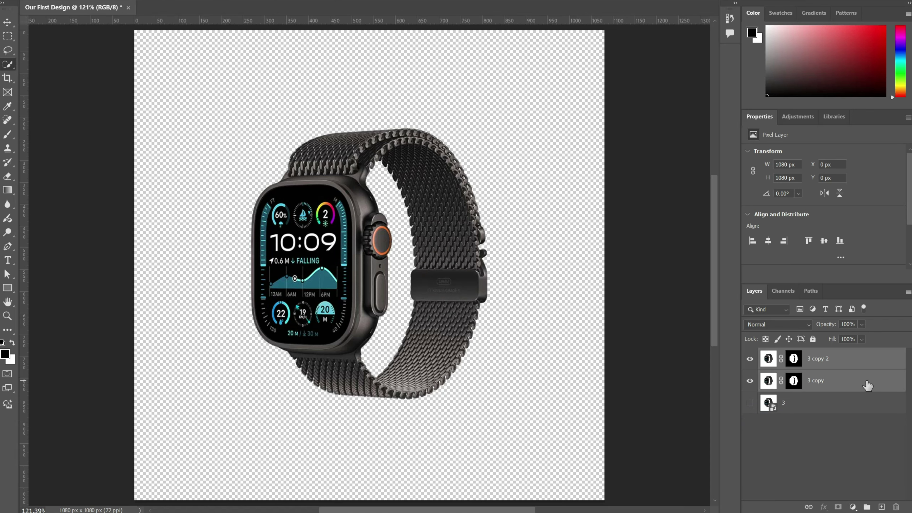
key("ctrl+e")
double_click(794, 359)
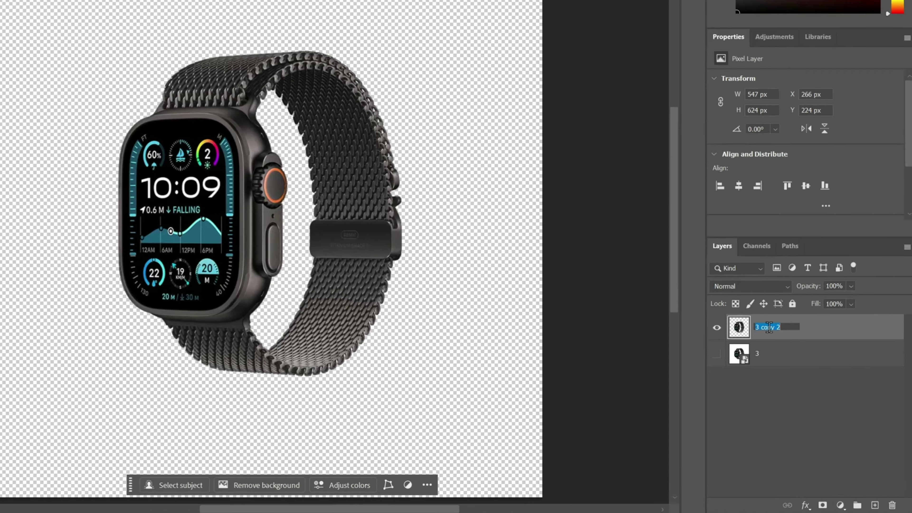
type("Smart Watch")
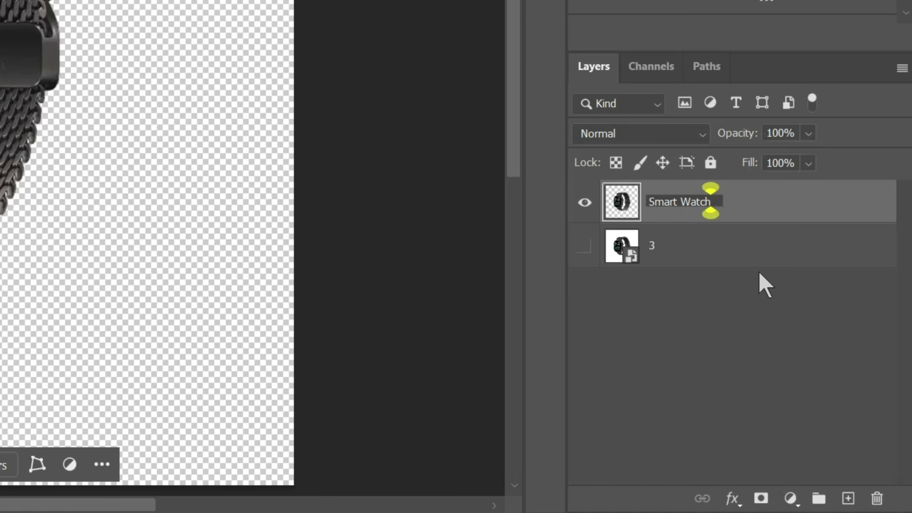
left_click(760, 282)
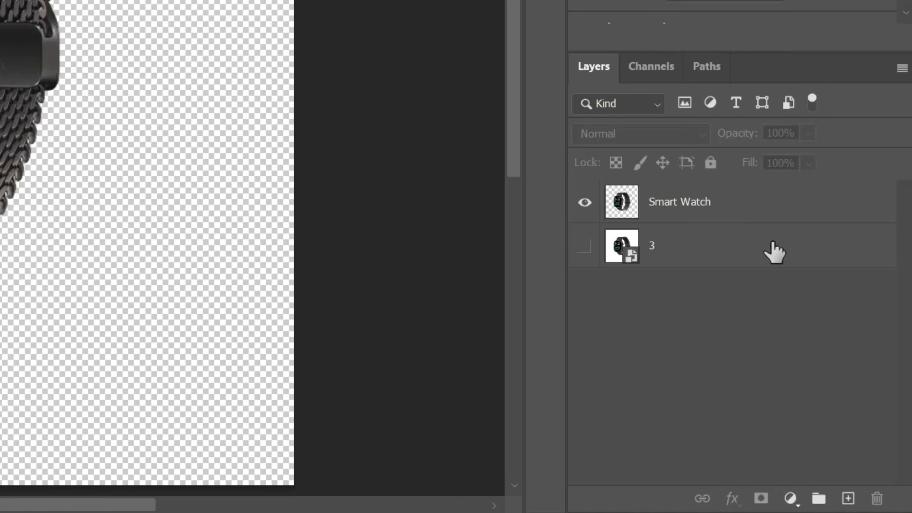
Check the hidden original layer 3 by toggling its visibility, and delete it
left_click(584, 245)
left_click(584, 246)
left_click(718, 253)
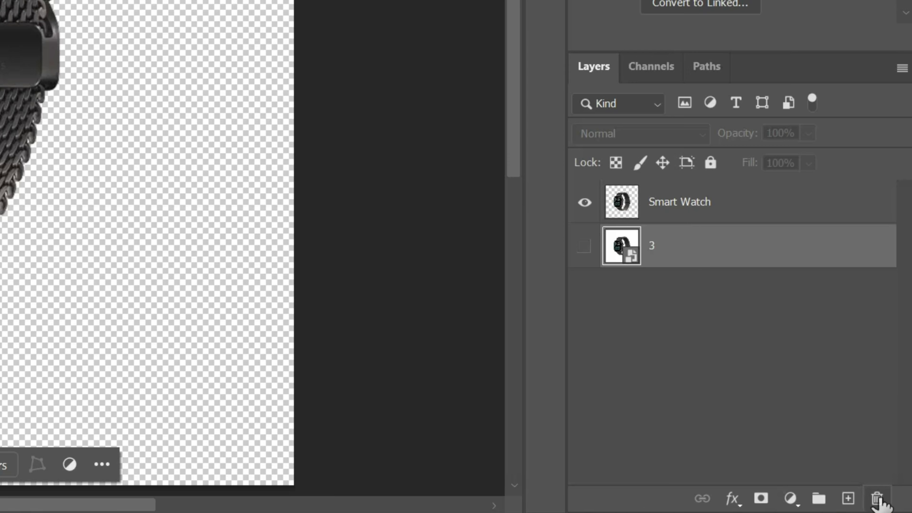
key("Delete")
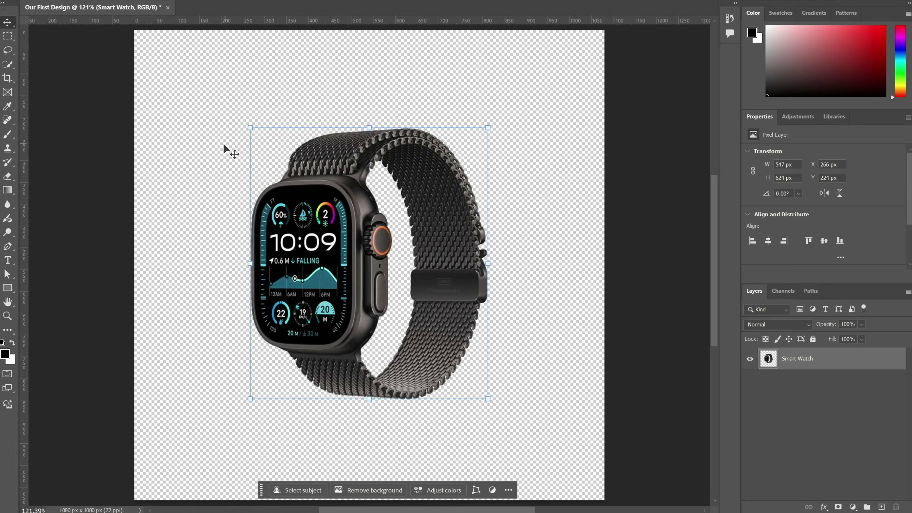
Draw a black rectangle of about 1085 × 1090 px covering the whole canvas and place its layer below Smart Watch
left_click(8, 288)
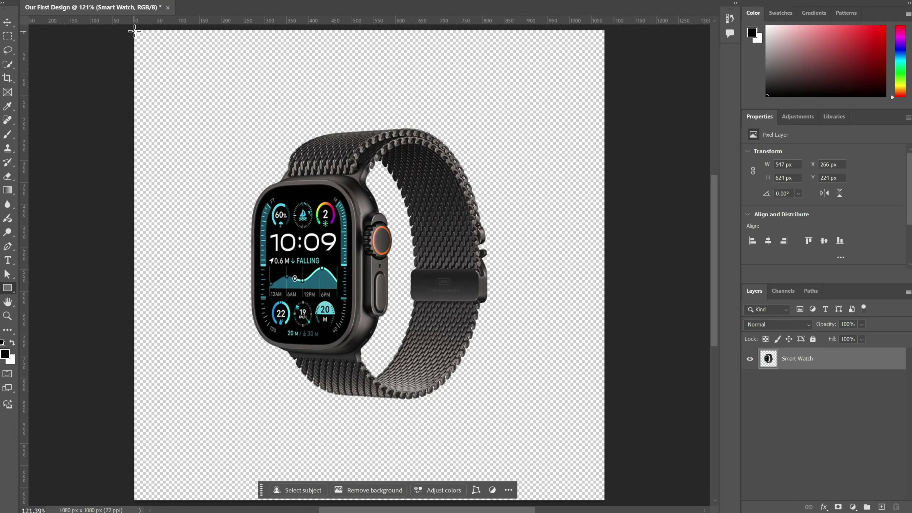
left_click_drag(134, 31, 605, 501)
left_click_drag(864, 360, 872, 392)
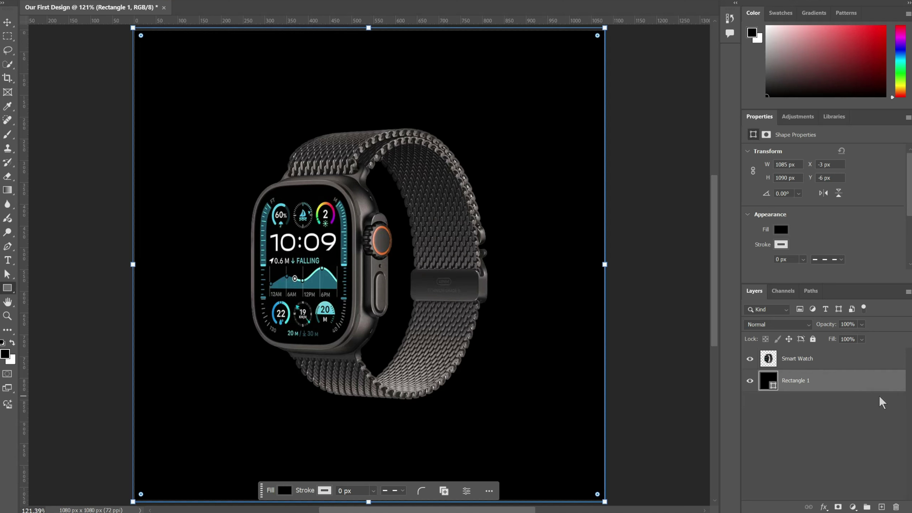
Rename the black rectangle's layer as Background and lock it
double_click(798, 385)
key("Caps_Lock")
key("Caps_Lock")
type("Background")
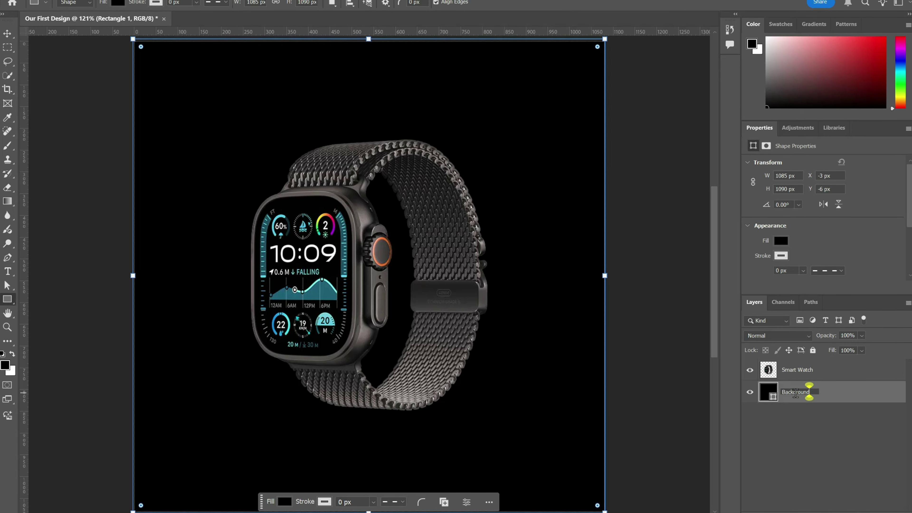
key("Return")
Scale the watch down to about 493 × 562 px and centre it horizontally and vertically on the canvas
key("v")
left_click(301, 244)
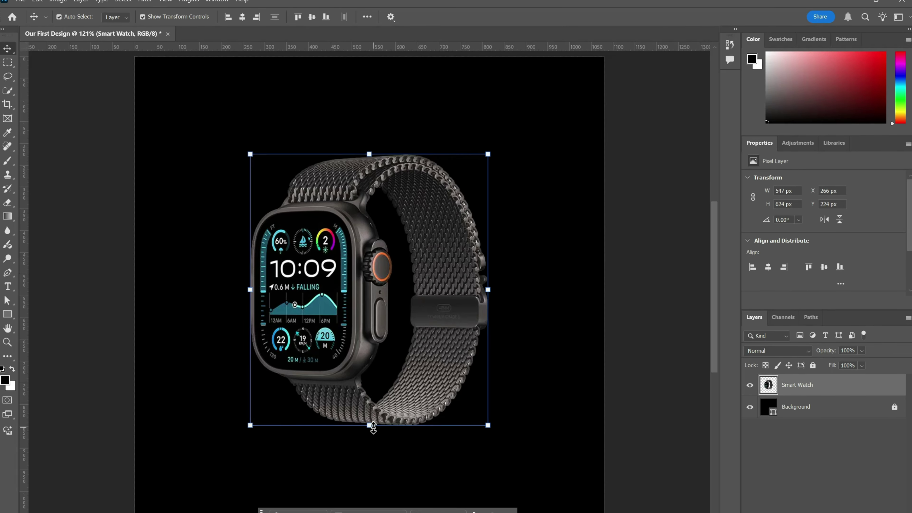
left_click_drag(373, 431, 373, 406)
key("Return")
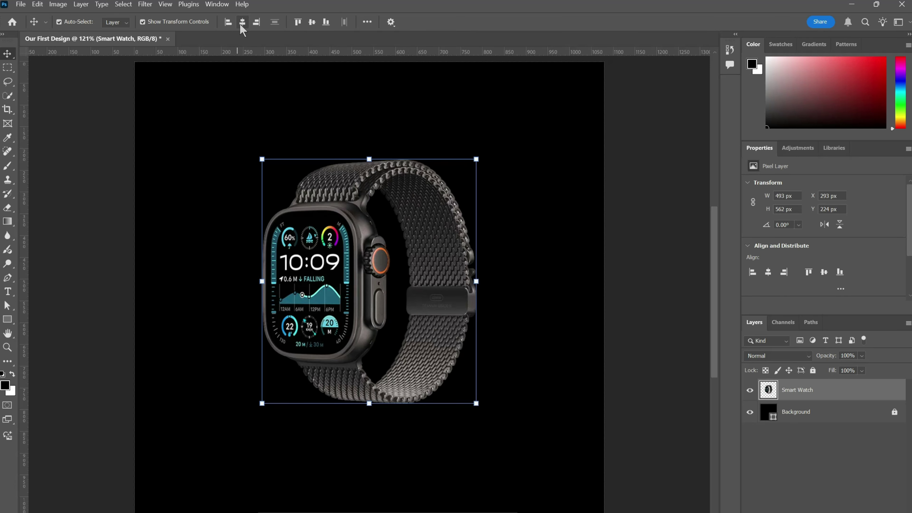
left_click(243, 22)
left_click(311, 22)
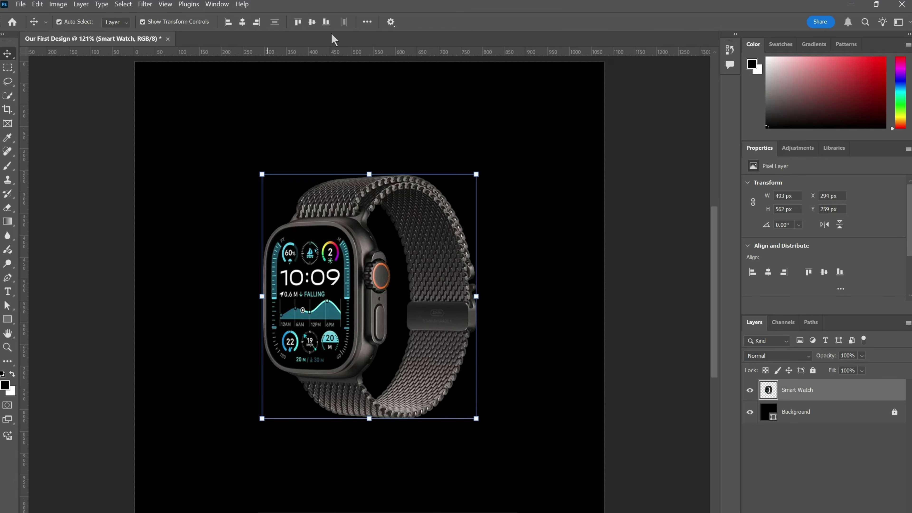
left_click(688, 171)
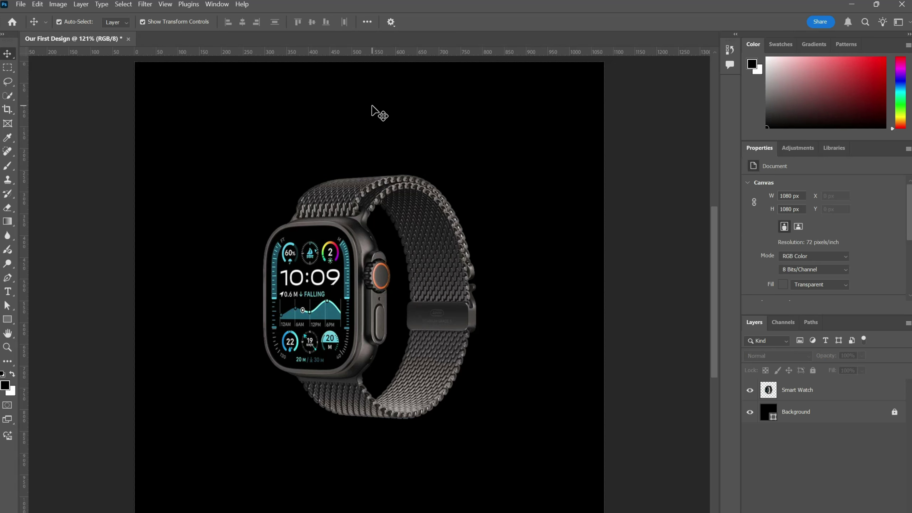
Place the Logo image file in the design as an embedded object
left_click(23, 5)
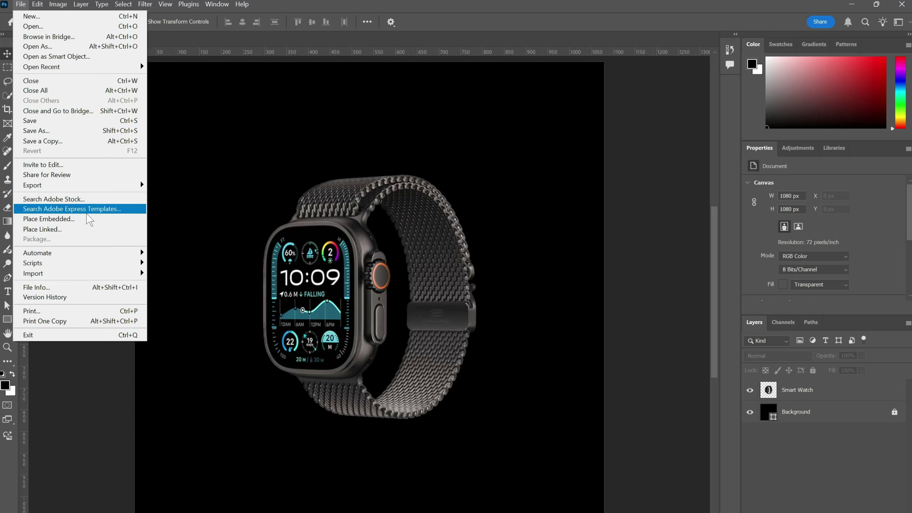
left_click(88, 219)
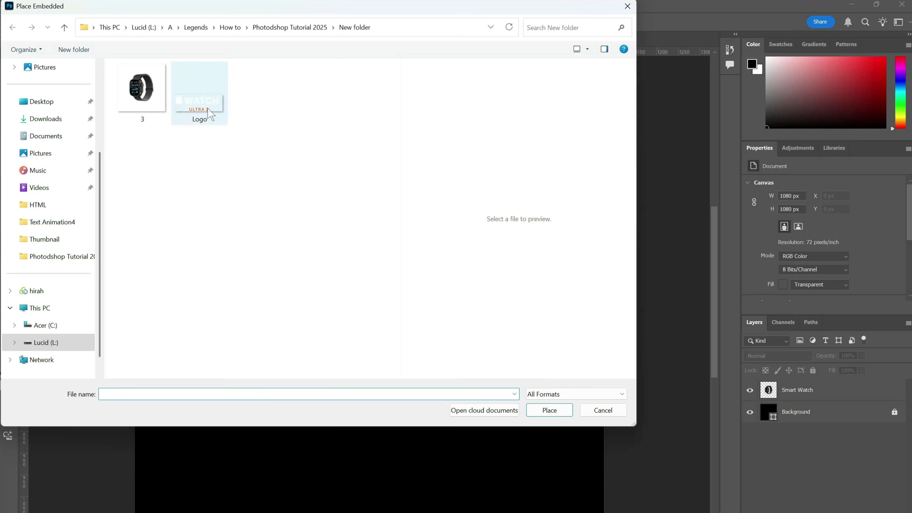
left_click(200, 93)
left_click(542, 409)
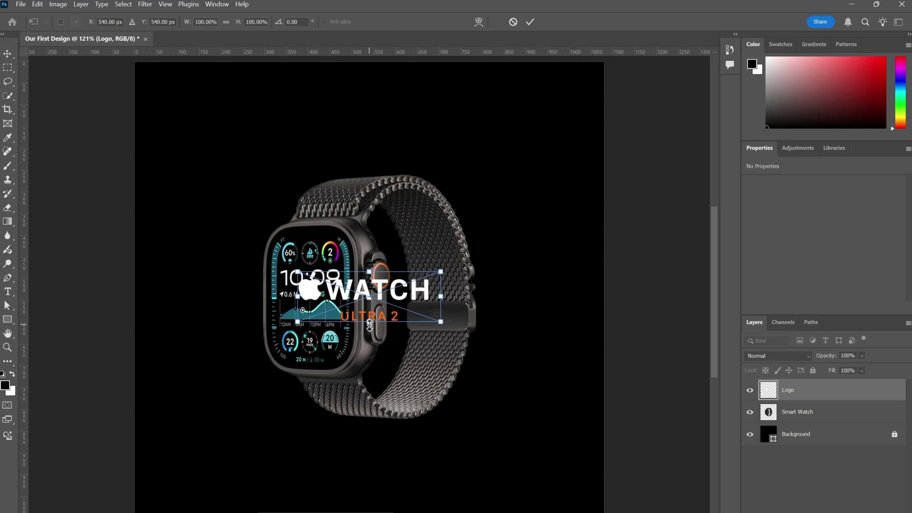
Scale the logo to about 150 × 56 px and centre it horizontally above the watch at about Y 79 px
left_click_drag(372, 325, 386, 114)
left_click(529, 21)
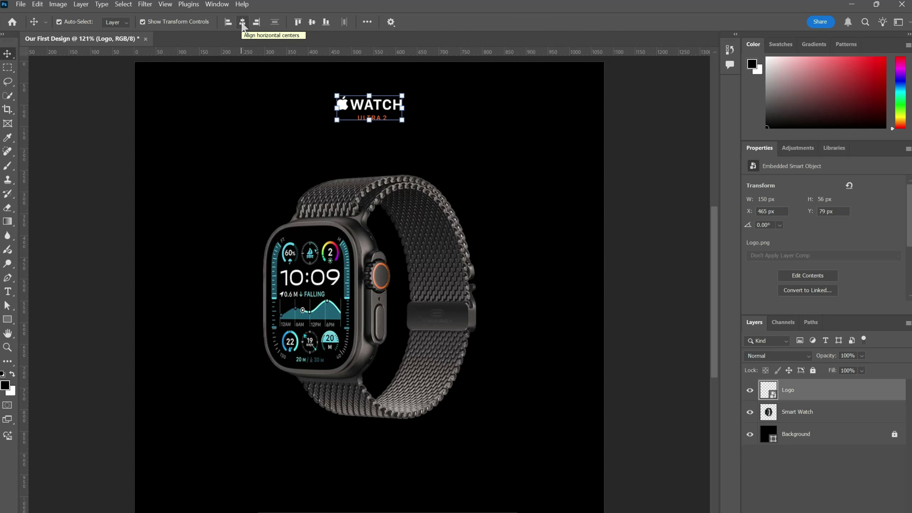
left_click(361, 277)
left_click(645, 182)
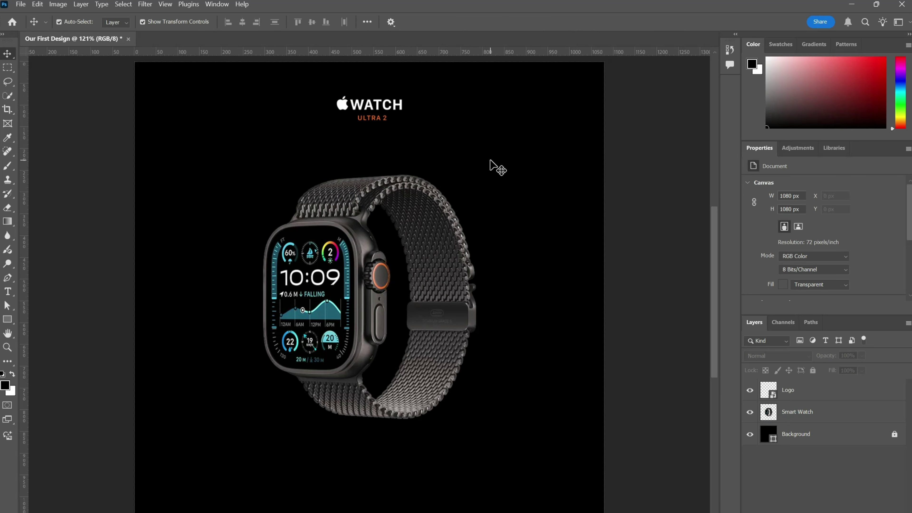
Switch to the web browser, search Google for pexels and open the Pexels site
left_click(350, 199)
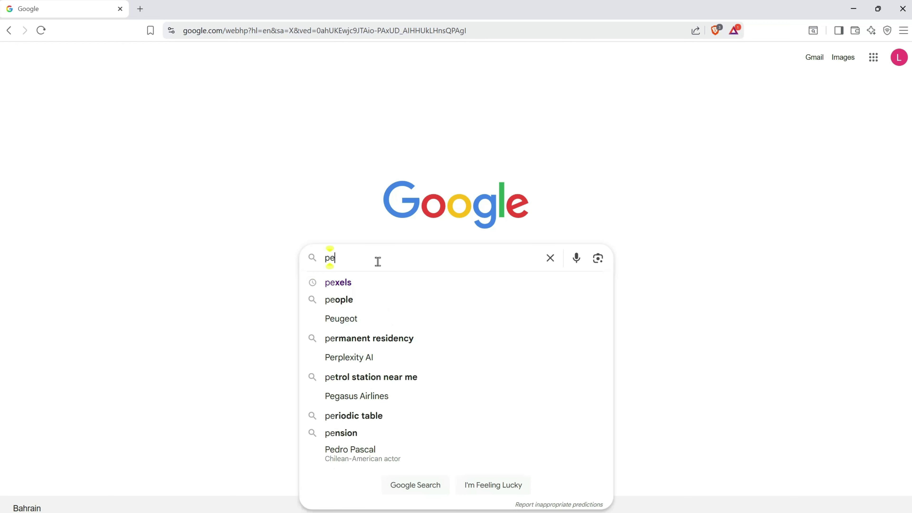
type("xels")
key("Return")
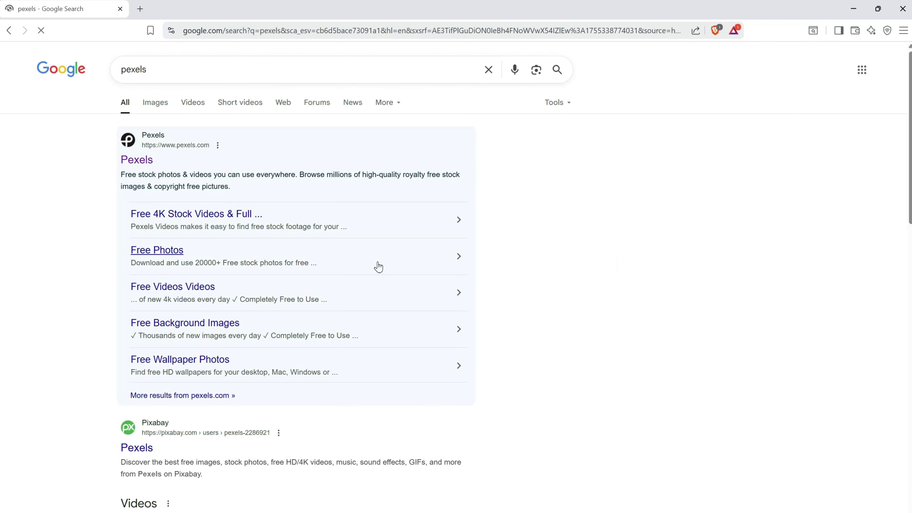
left_click(137, 160)
Search Pexels for apple smart watch and browse the resulting photos
left_click(81, 226)
left_click(93, 284)
left_click(95, 263)
left_click(291, 306)
scroll(373, 341, "down", 6)
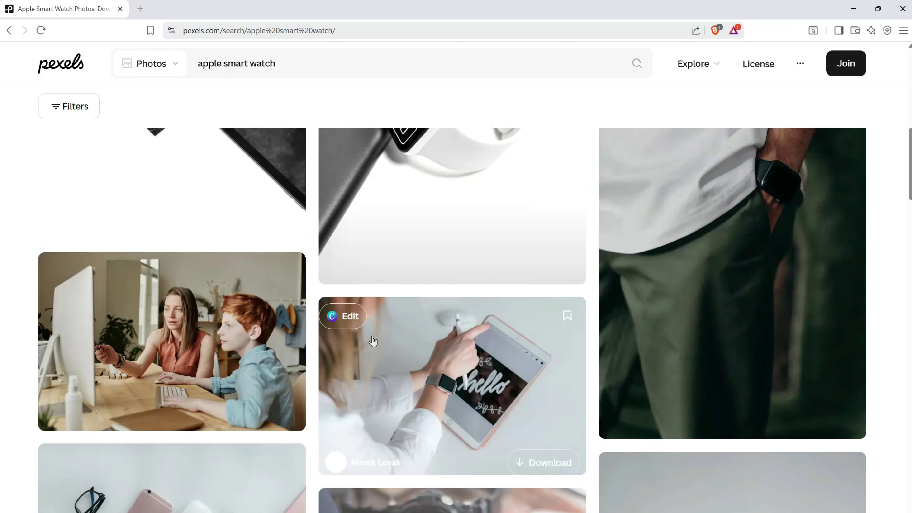
scroll(373, 341, "down", 8)
scroll(374, 341, "up", 12)
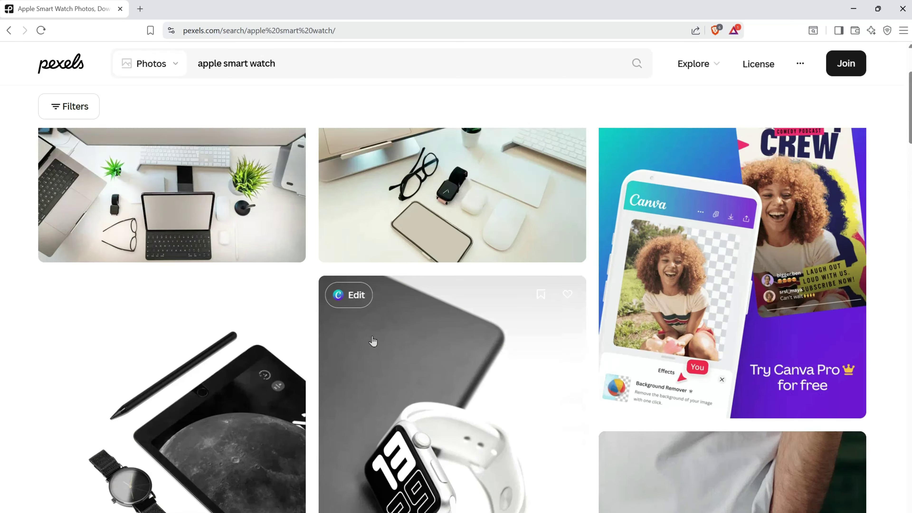
scroll(373, 341, "up", 3)
scroll(373, 340, "down", 3)
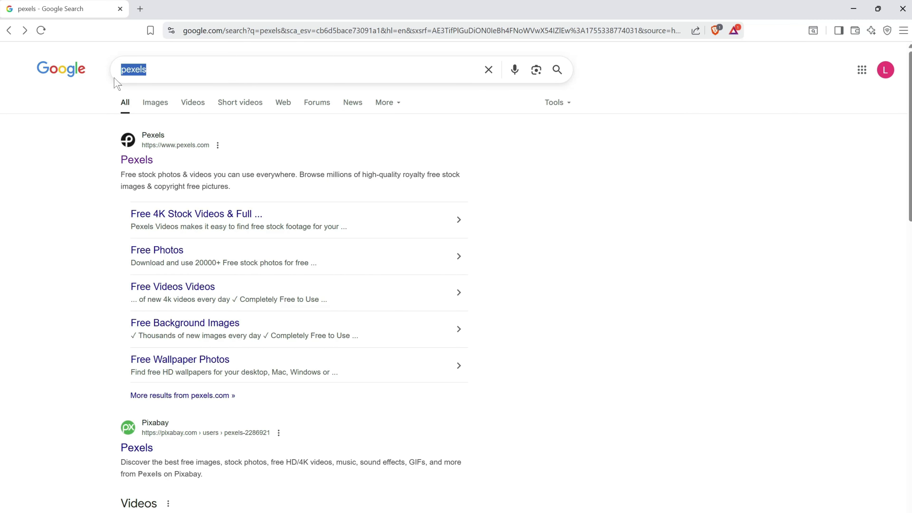
Search Google for ultra 2 apple watch logo and show the image results
type("ultra")
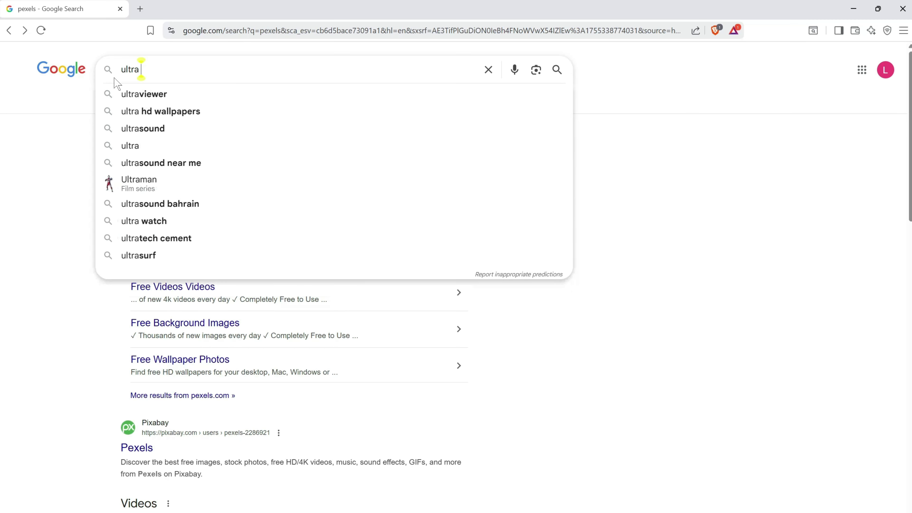
type(" 2 apple watch")
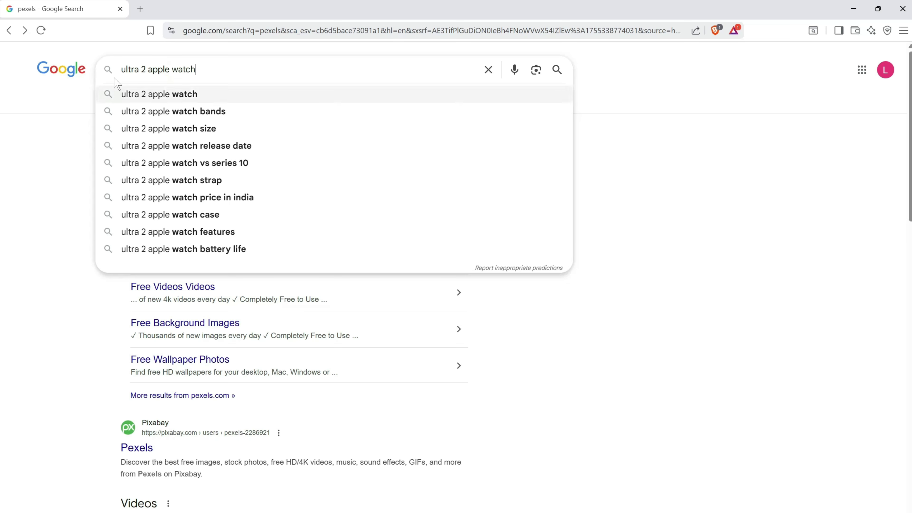
key("Return")
left_click(203, 69)
type("logo")
key("Return")
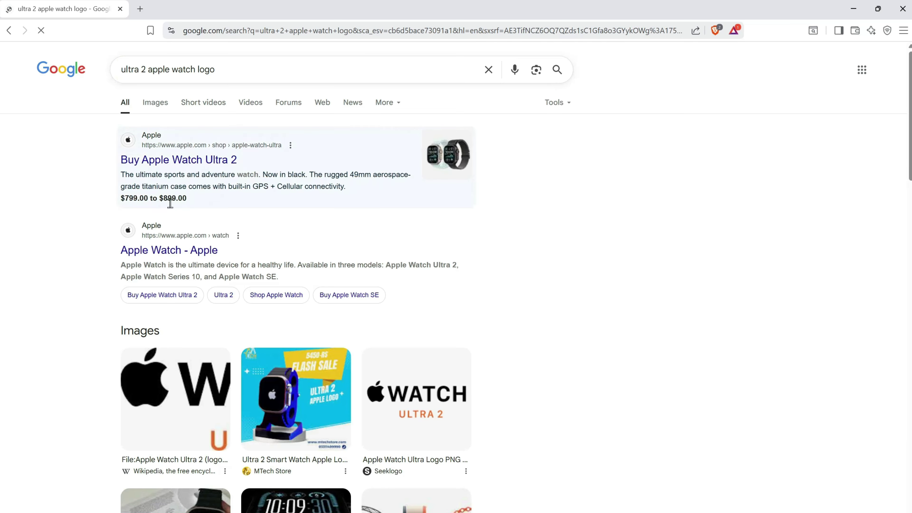
left_click(153, 105)
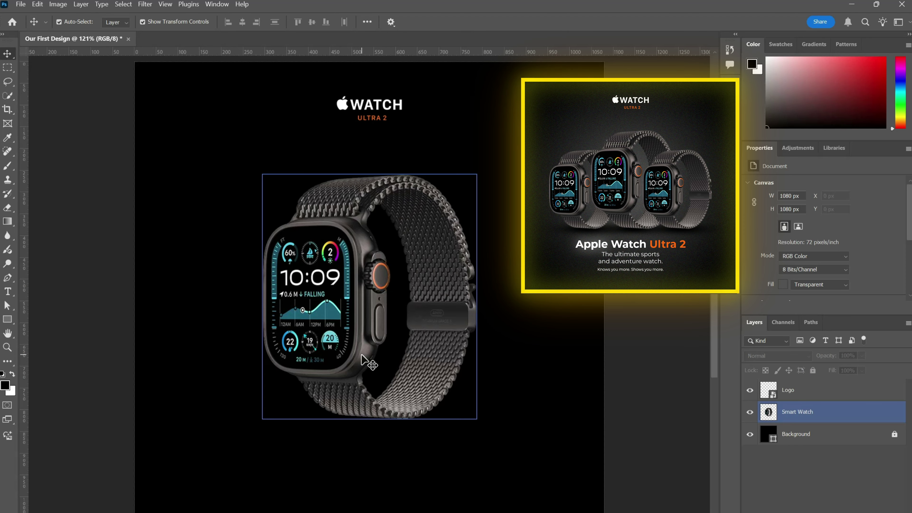
left_click(361, 359)
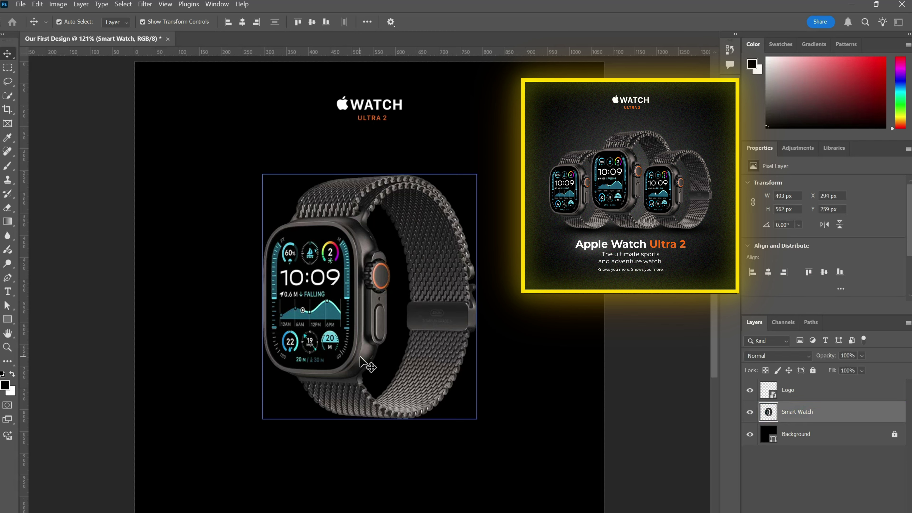
left_click(543, 229)
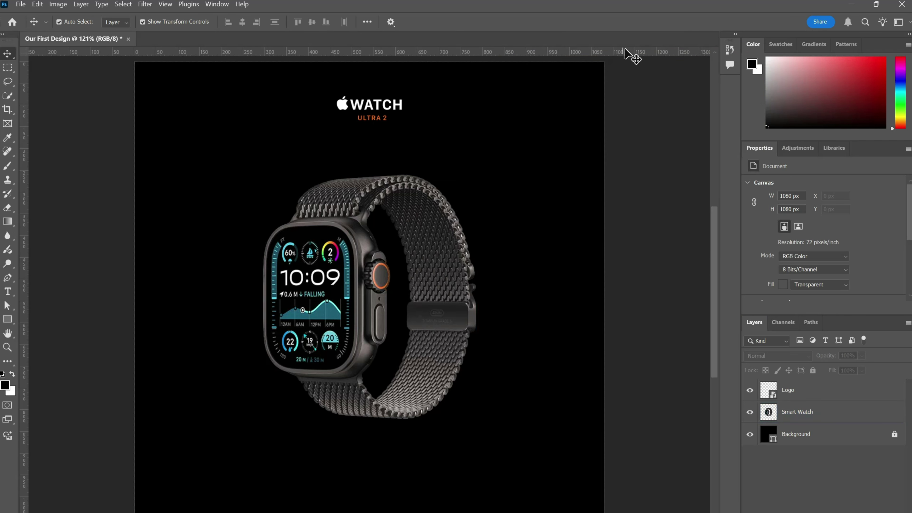
Duplicate the watch and place the copy overlapping its right side at about X 540 px
left_click(381, 365)
left_click(500, 364)
left_click(382, 343)
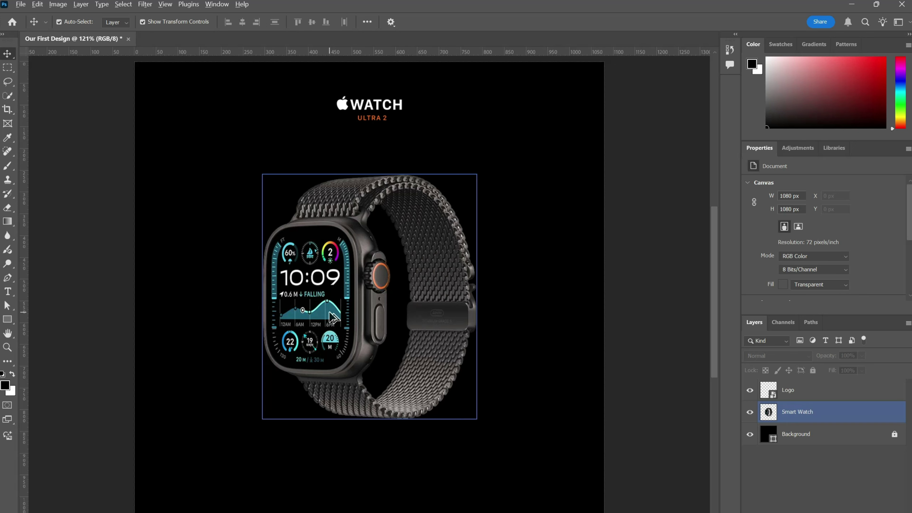
left_click_drag(334, 318, 444, 319)
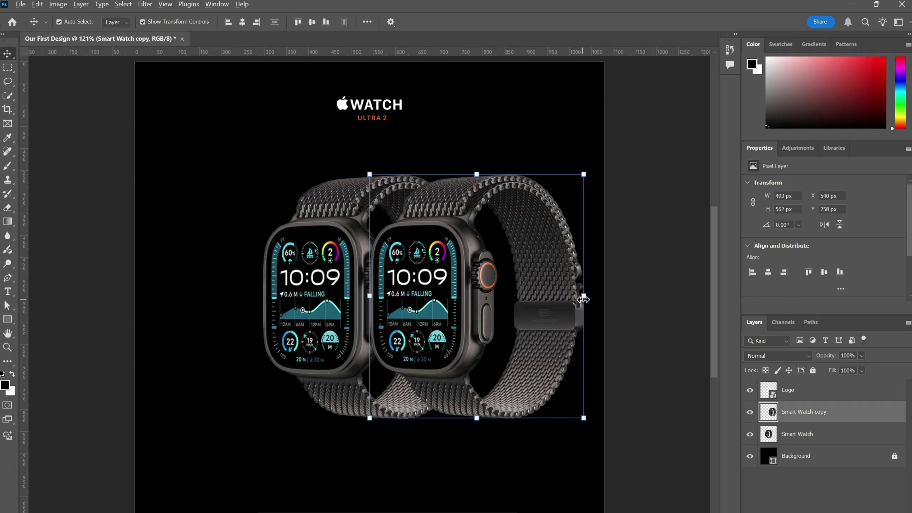
Scale the watch copy to about 394 × 452 px and lower it to about Y 369 px, level with the large watch's base
left_click_drag(583, 299, 562, 328)
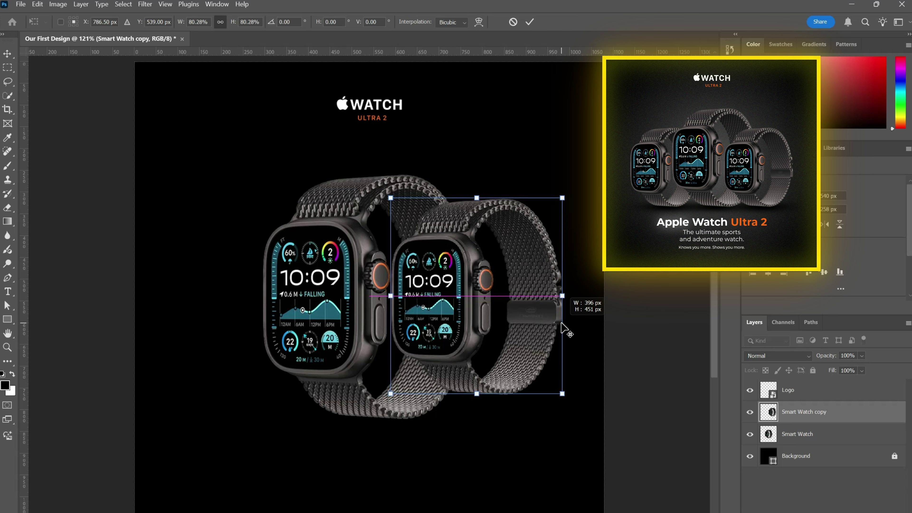
key("Return")
left_click_drag(474, 291, 474, 317)
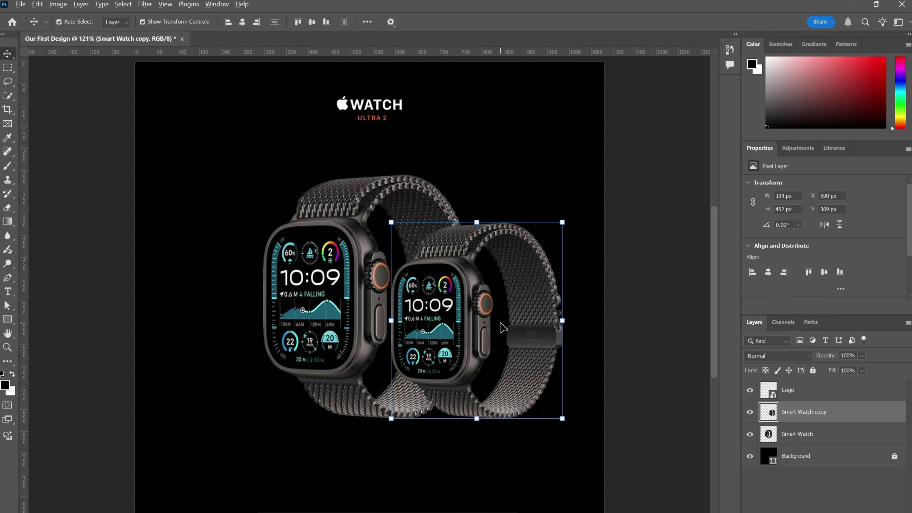
Duplicate the small watch to the large watch's left at about X 58 px, and move the new layer below the Smart Watch layer
left_click_drag(478, 323, 251, 327)
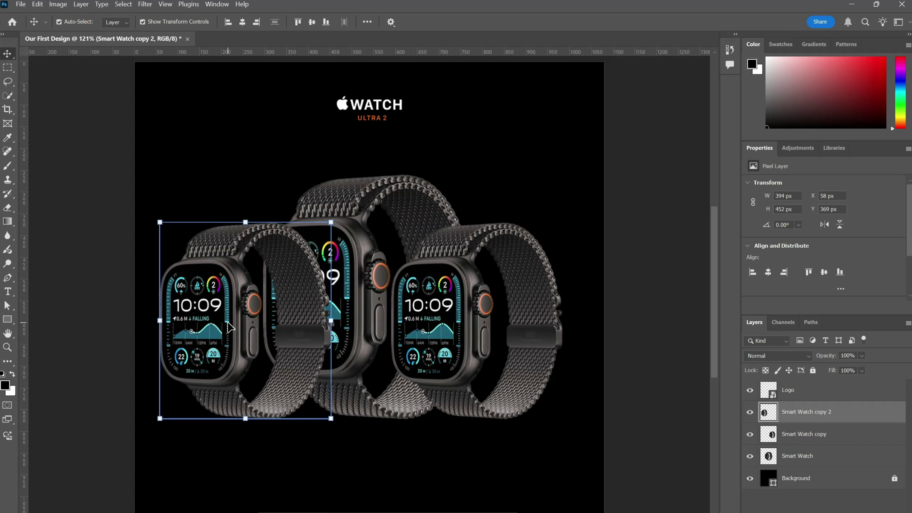
left_click(366, 224)
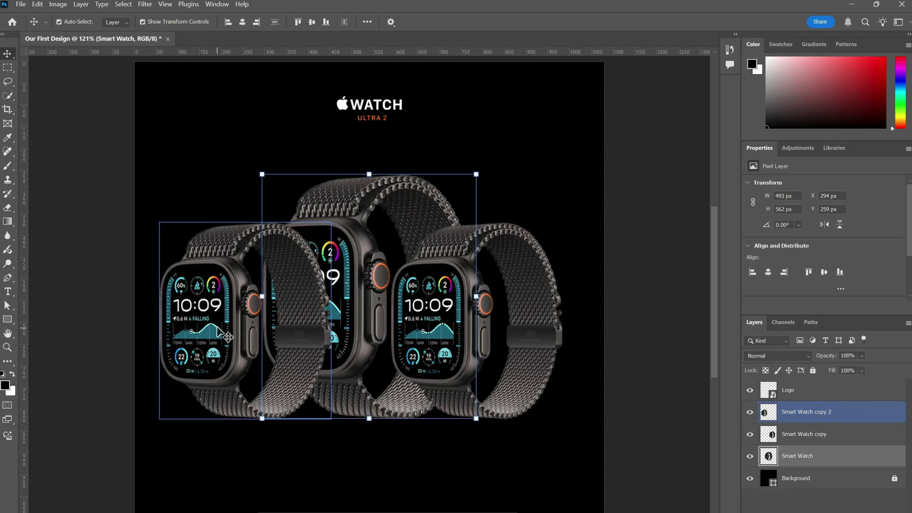
left_click(223, 335)
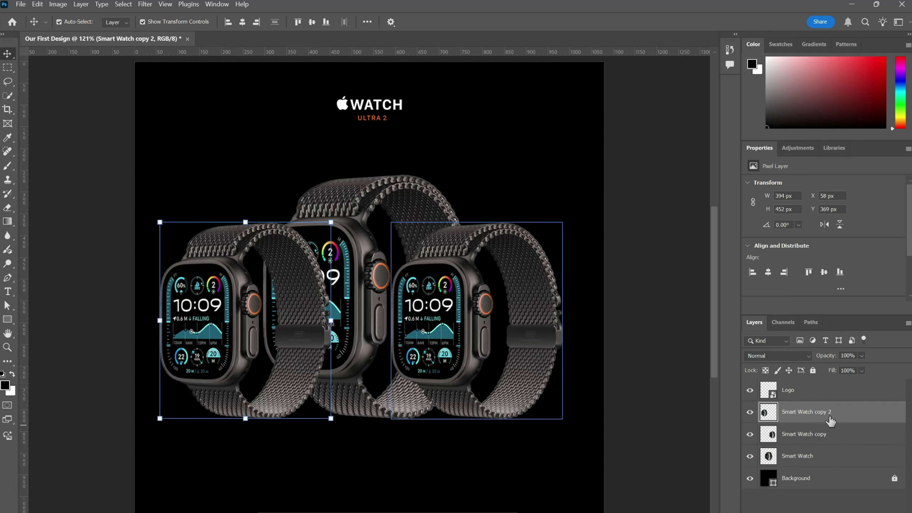
left_click_drag(871, 415, 893, 465)
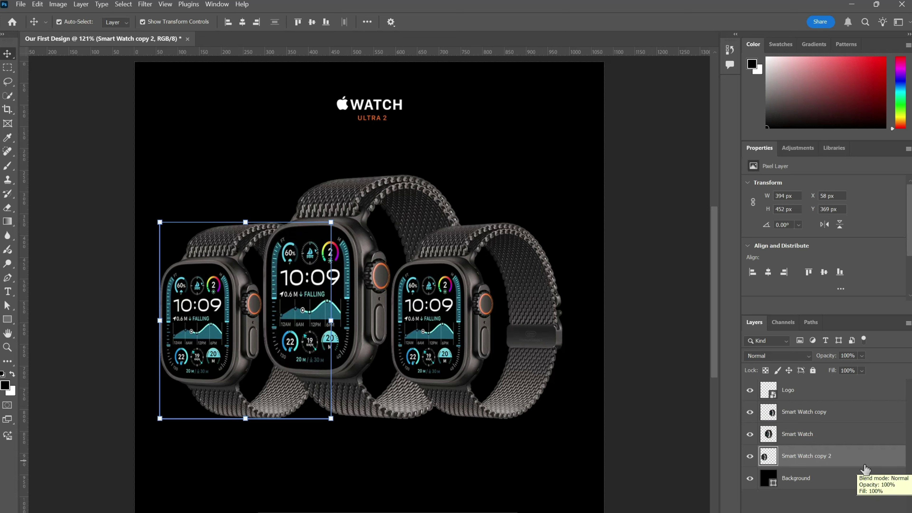
Rename the layers of the large, right and left watches as Smart Watch1, Smart Watch 2 and Smart Watch 3
double_click(797, 433)
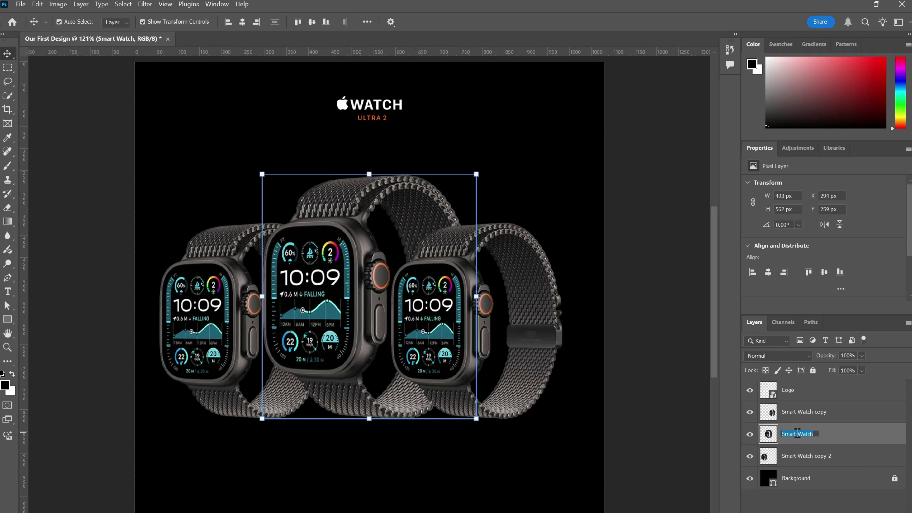
left_click(817, 417)
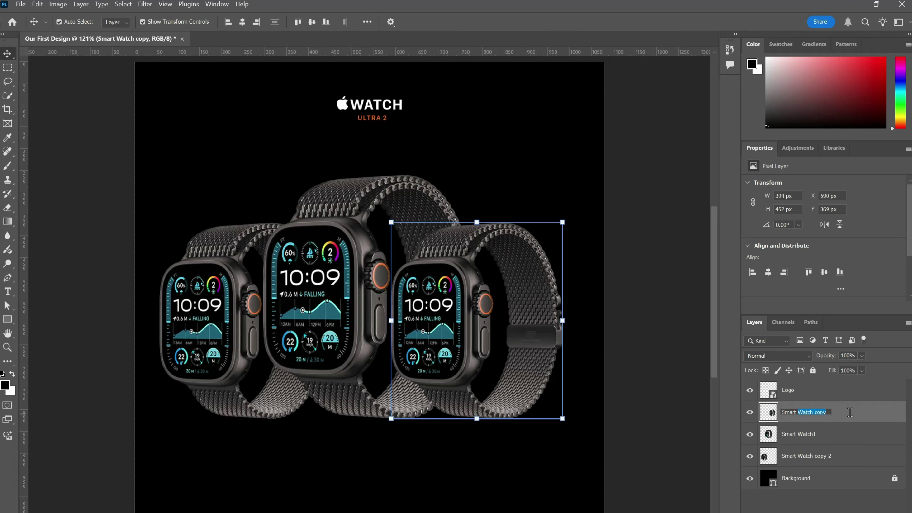
double_click(819, 456)
left_click_drag(818, 456, 831, 456)
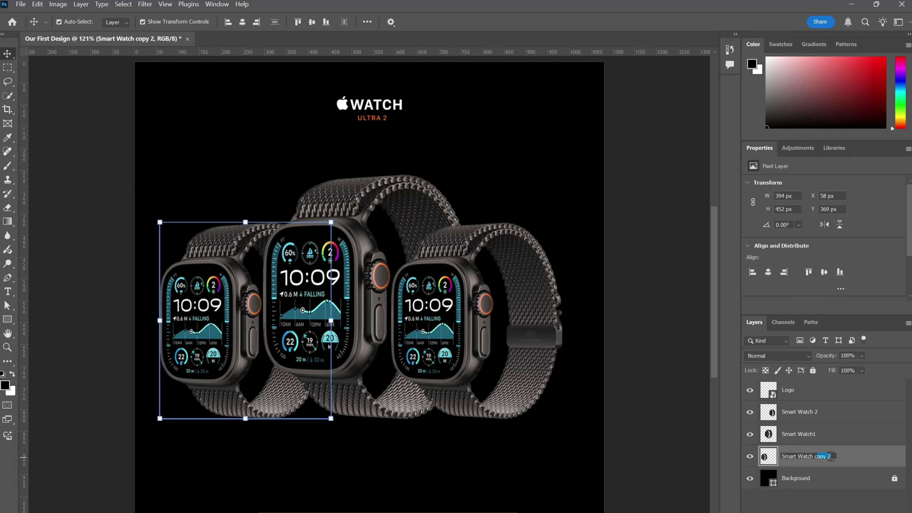
left_click(821, 501)
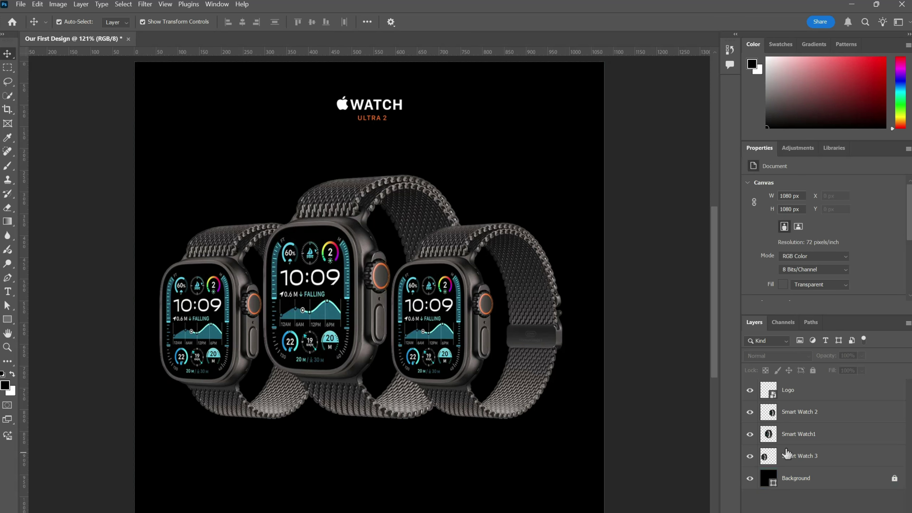
Select the three watch layers together and scale them down slightly about their centre
left_click(801, 443)
left_click(842, 458)
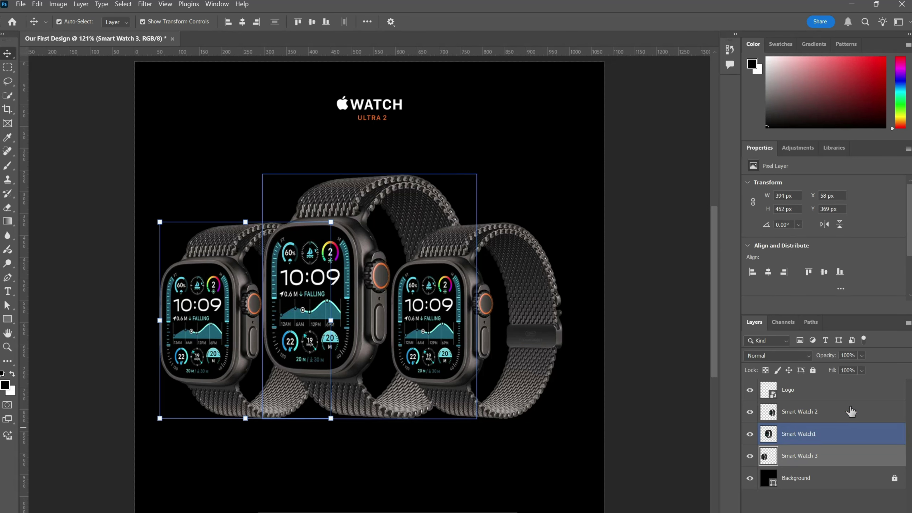
left_click(856, 413, "ctrl")
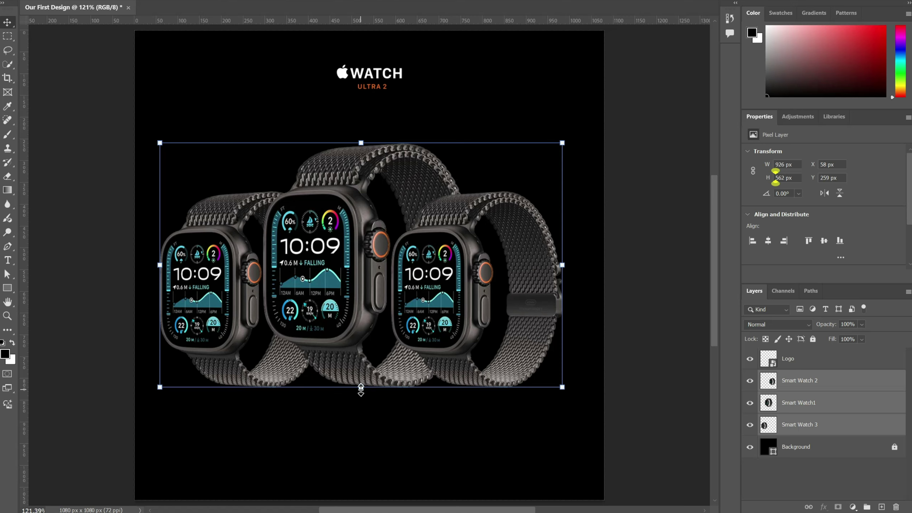
left_click_drag(360, 390, 363, 377)
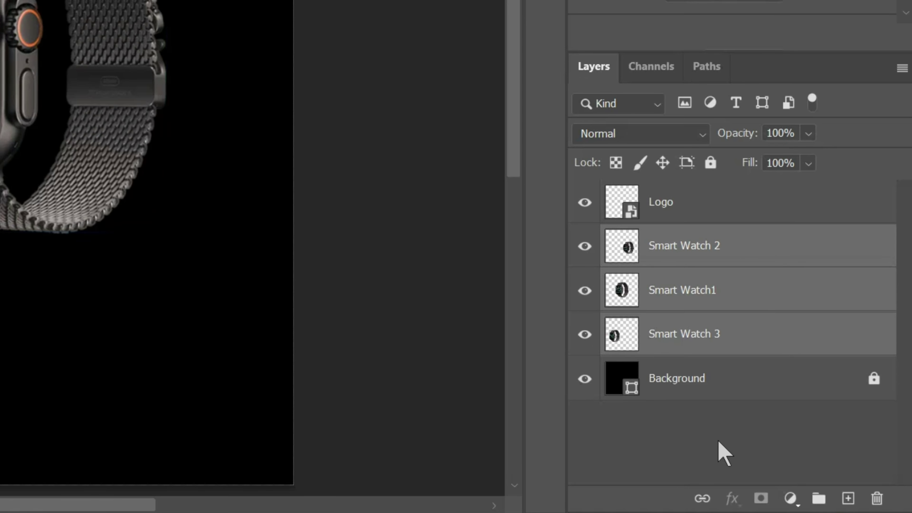
Group the three watch layers and name the group Smart Watch
left_click_drag(790, 255, 823, 506)
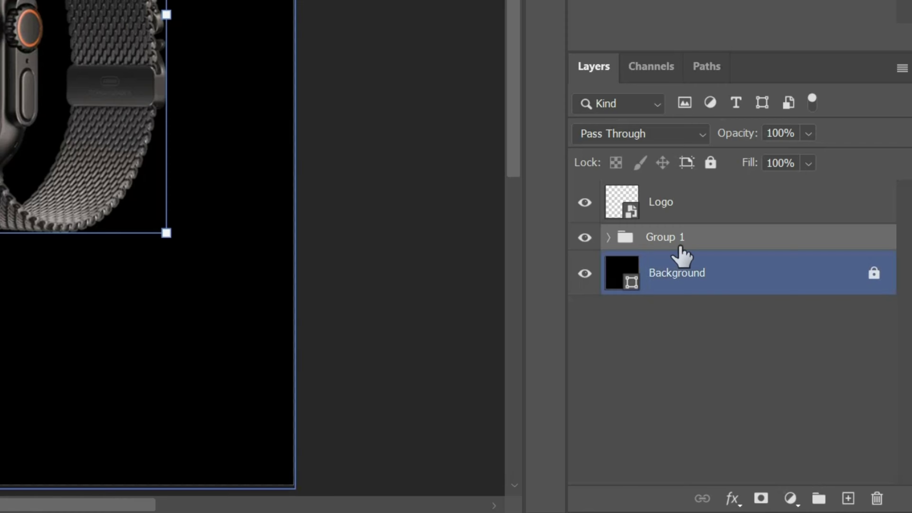
double_click(666, 238)
type("Smart Watch")
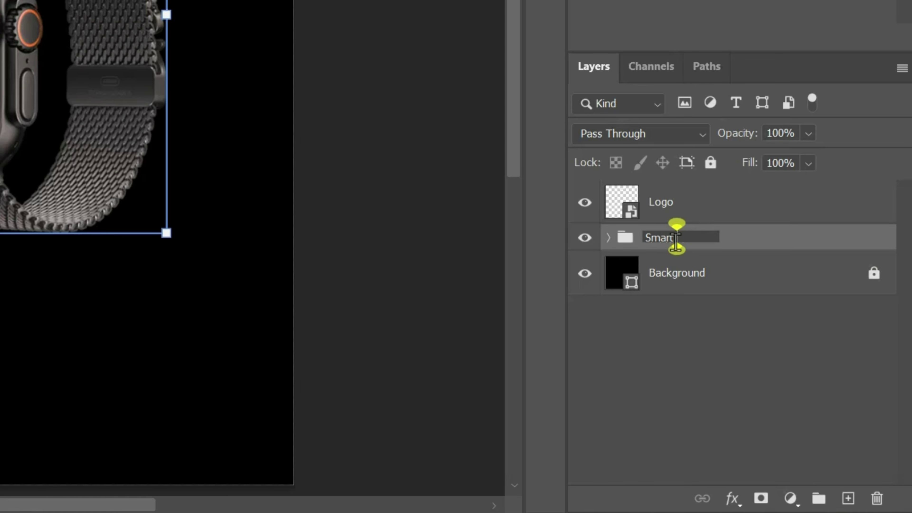
key("Return")
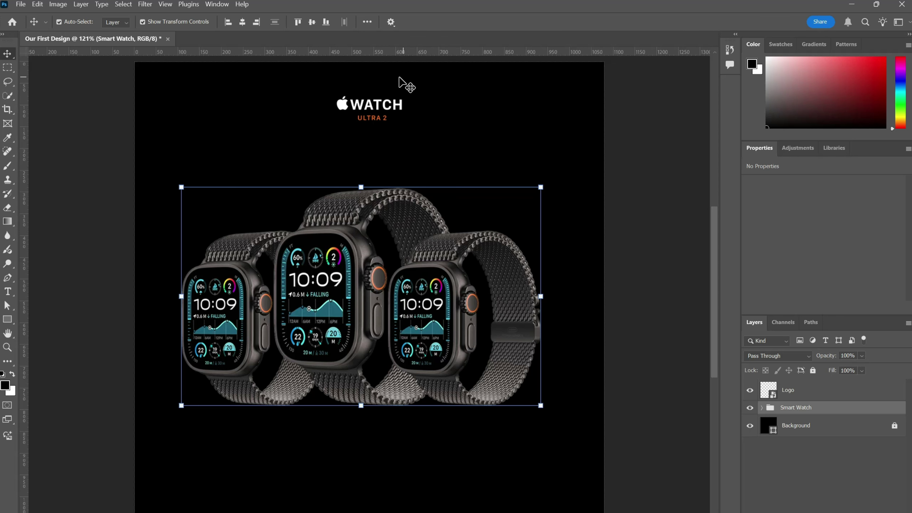
Centre the Smart Watch group horizontally on the canvas and deselect it
left_click(241, 23)
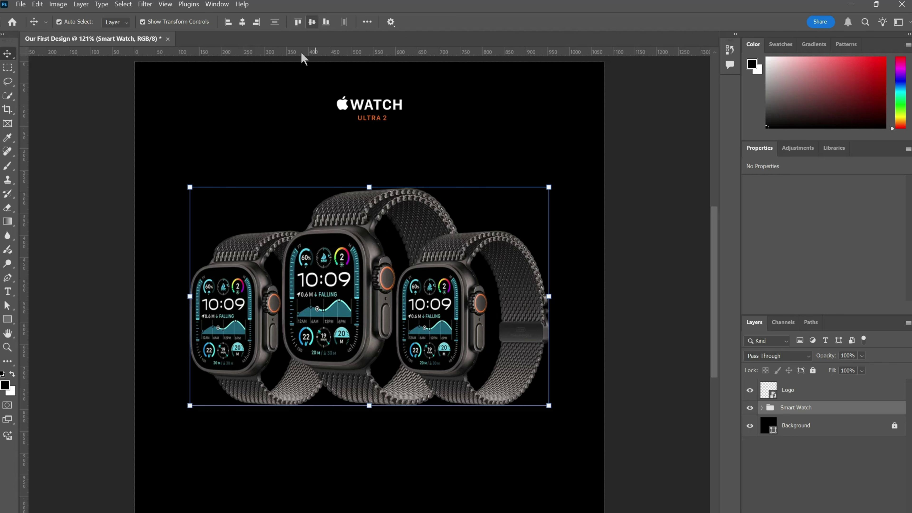
left_click(842, 429)
left_click(550, 452)
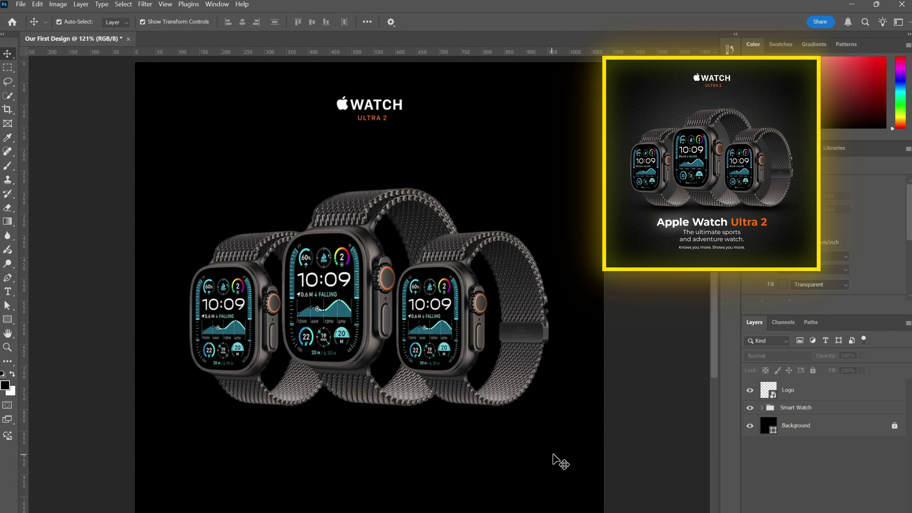
Unlock the Background layer and open the Blending Options of its layer style
left_click(895, 433)
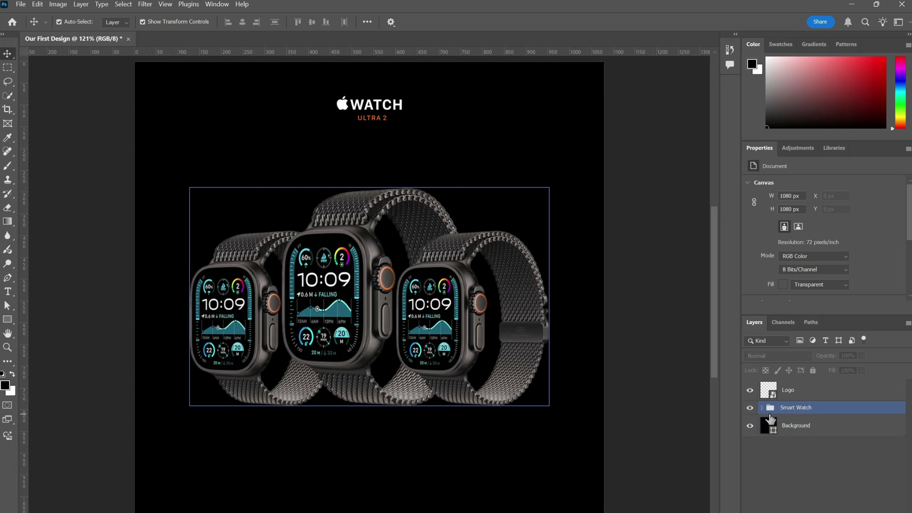
left_click(861, 433)
double_click(860, 435)
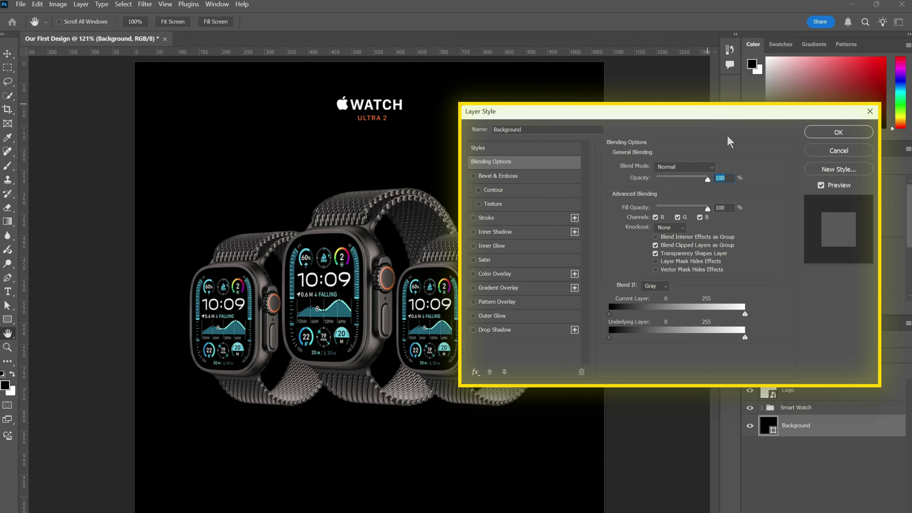
left_click(812, 152)
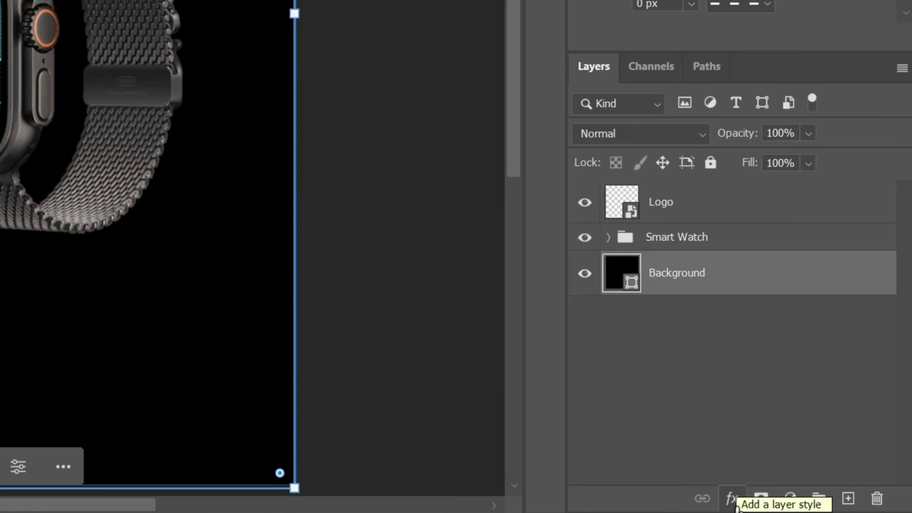
left_click(732, 500)
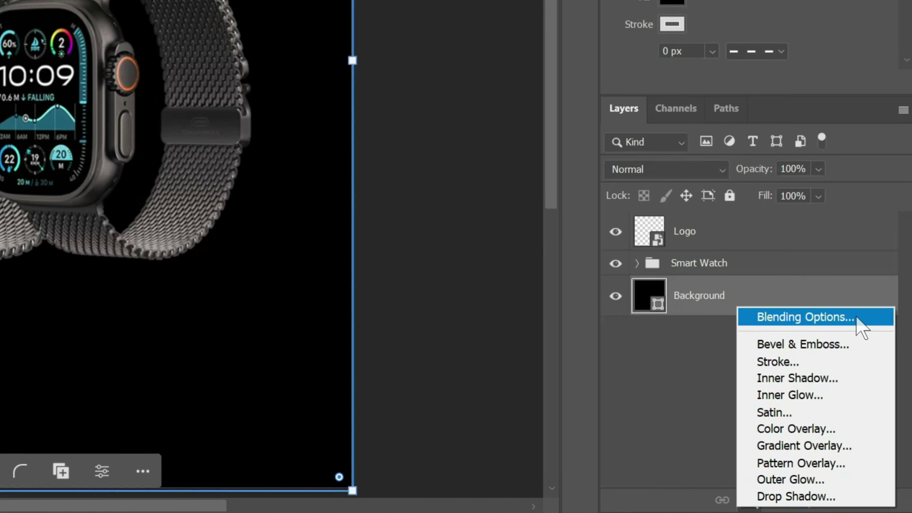
left_click(787, 298)
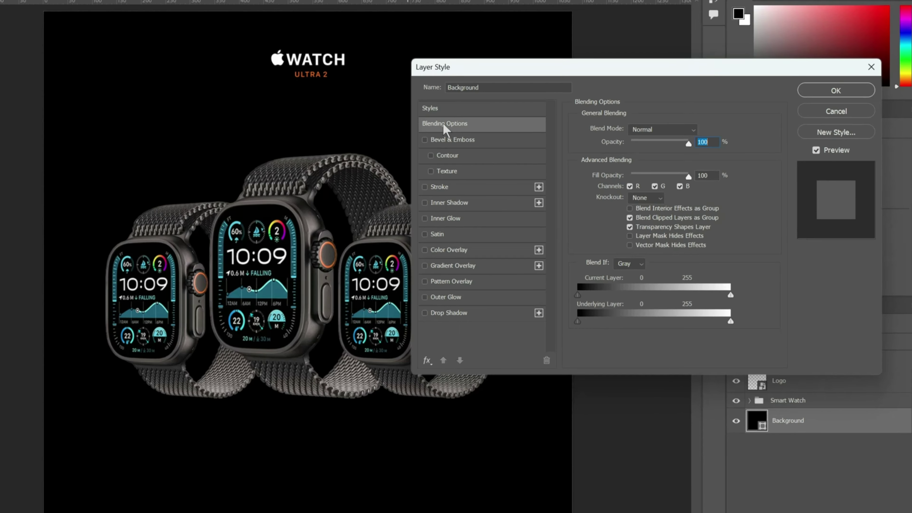
Enable a Gradient Overlay on the Background layer and show its settings
left_click(499, 186)
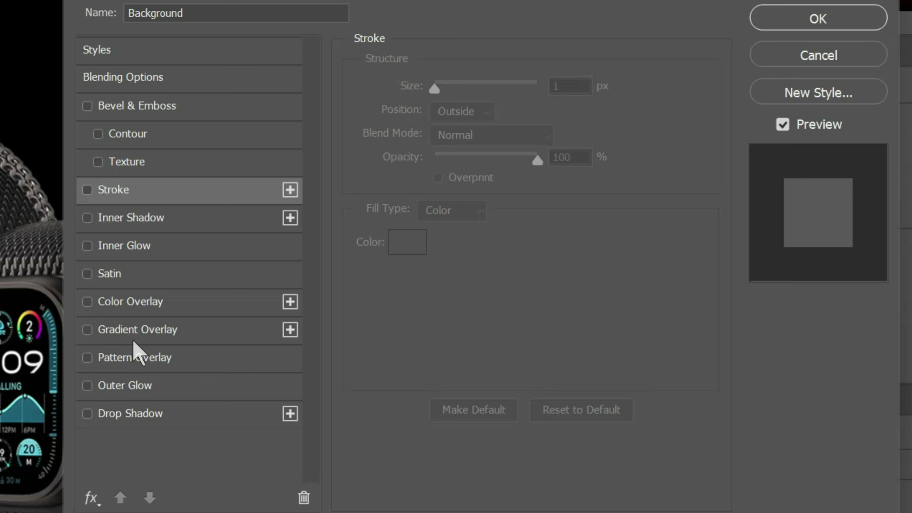
left_click(88, 330)
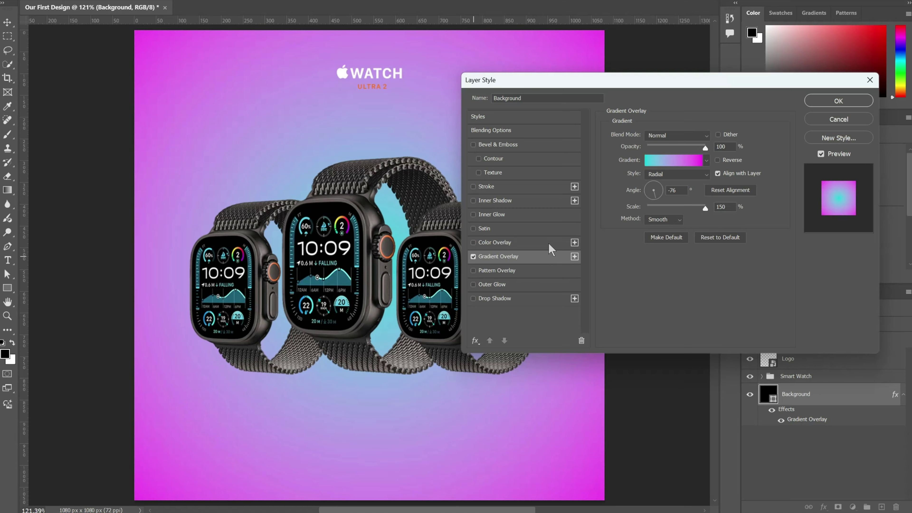
left_click(536, 259)
Edit the overlay's gradient and set its first colour stop to dark grey 484848
left_click(658, 160)
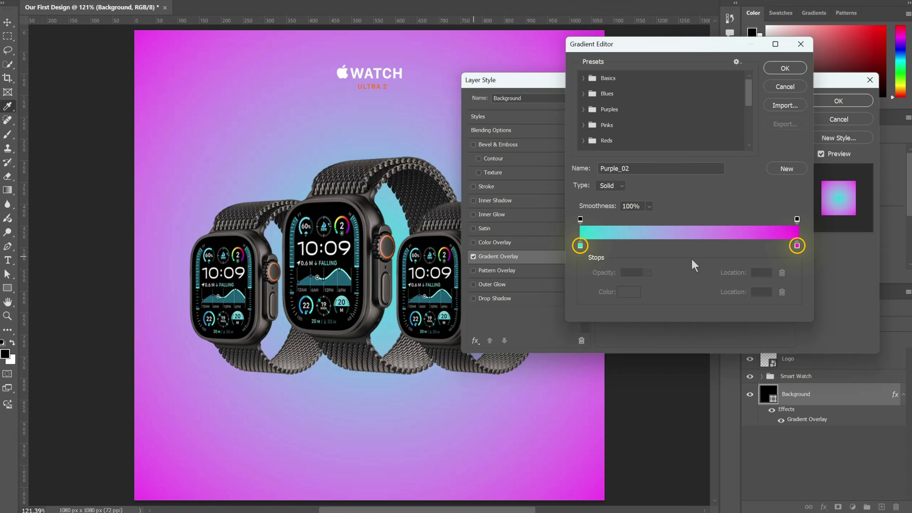
left_click(580, 246)
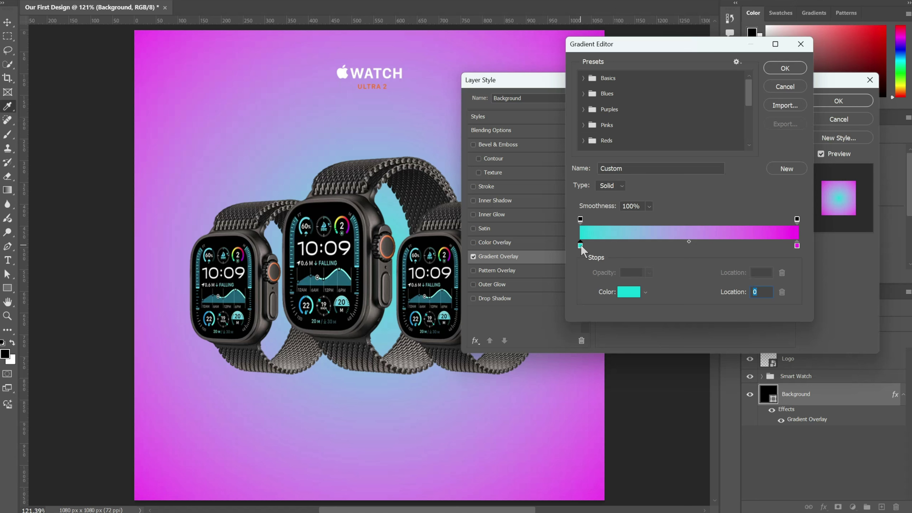
double_click(581, 246)
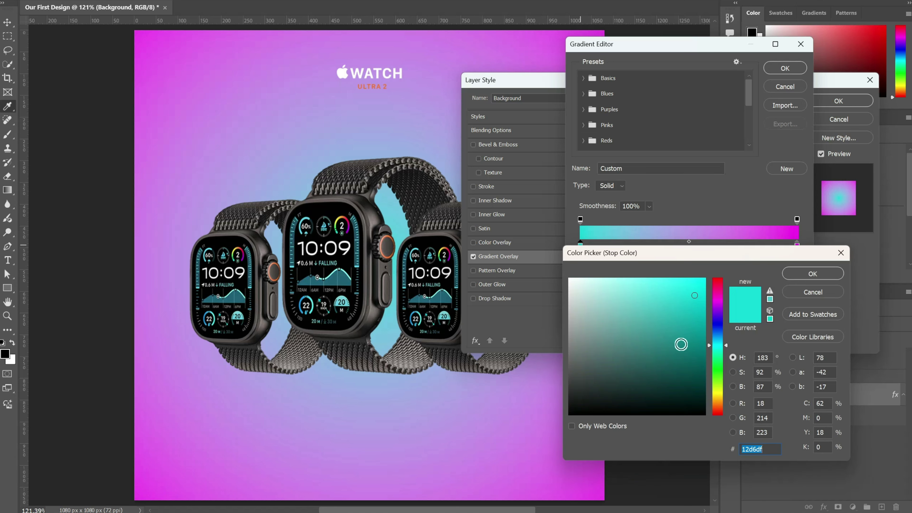
left_click_drag(652, 331, 568, 377)
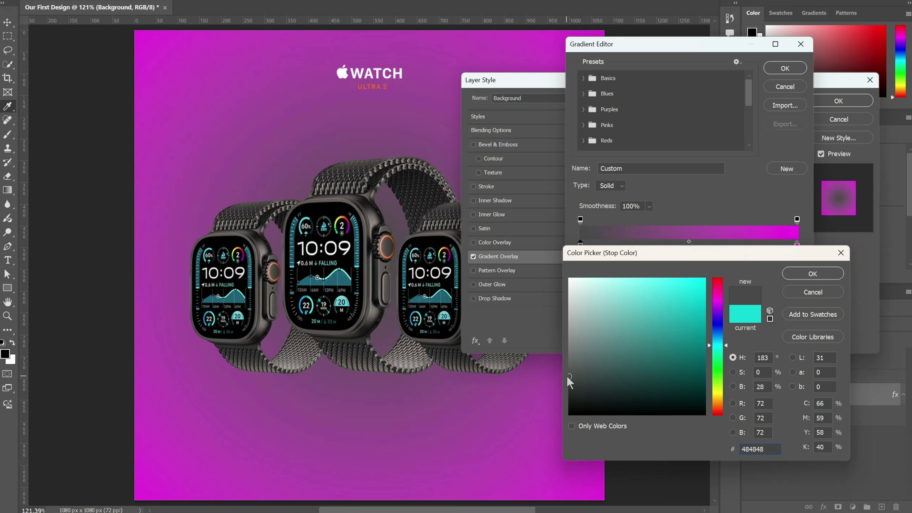
left_click(797, 274)
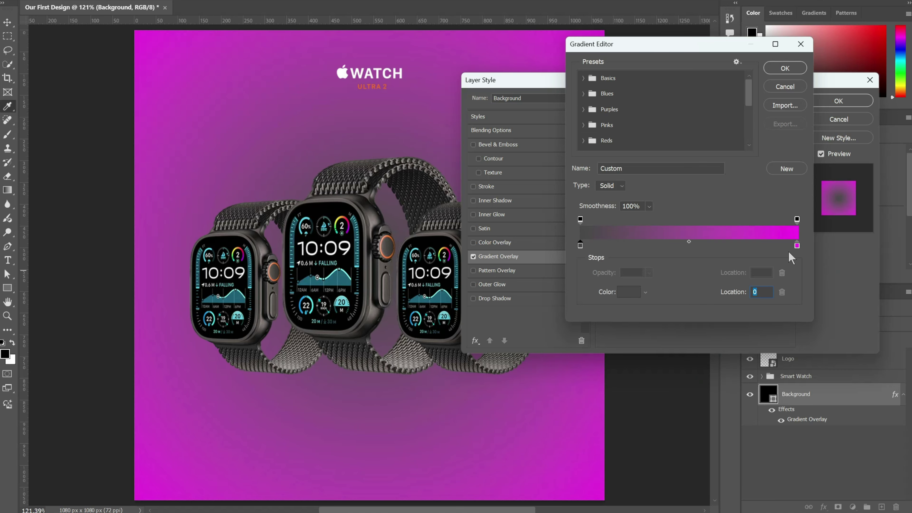
Set the gradient's end colour stop to black 000000
left_click(797, 246)
double_click(797, 246)
left_click_drag(587, 390, 571, 431)
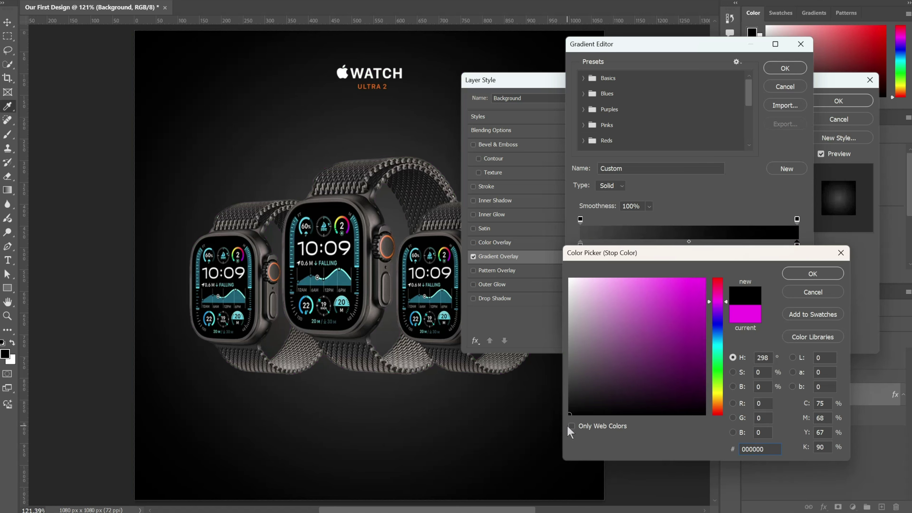
left_click(805, 275)
Lighten the gradient's first colour stop to grey 535252
double_click(580, 246)
left_click_drag(570, 388, 568, 371)
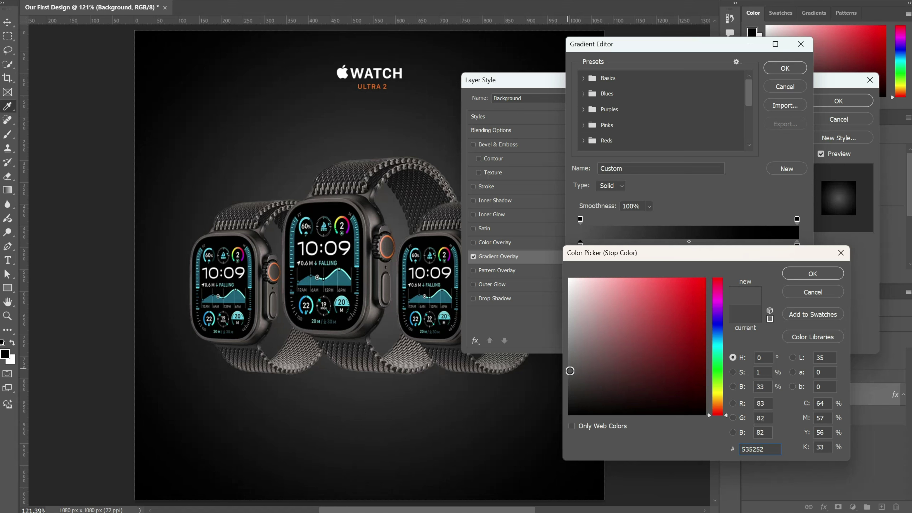
left_click(825, 274)
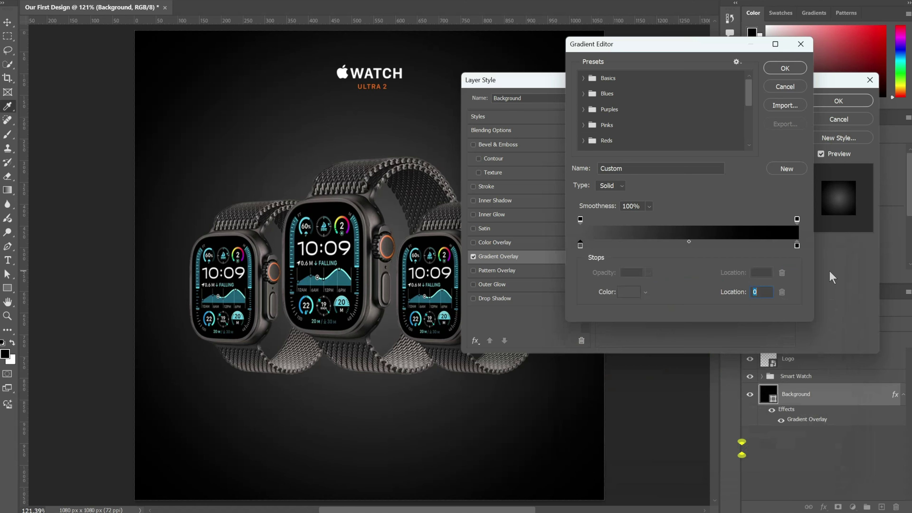
Accept the edited gradient and keep the gradient overlay's opacity at 100%
left_click(792, 70)
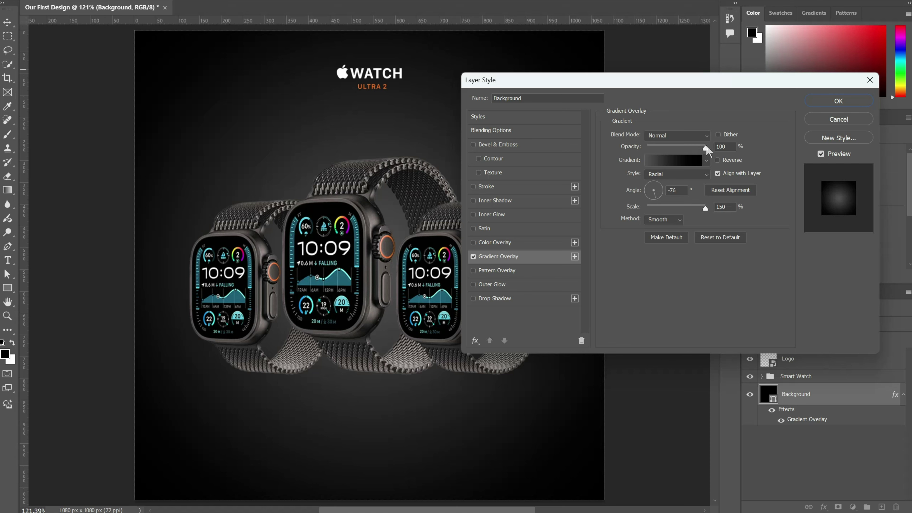
left_click_drag(694, 155, 712, 155)
left_click(721, 147)
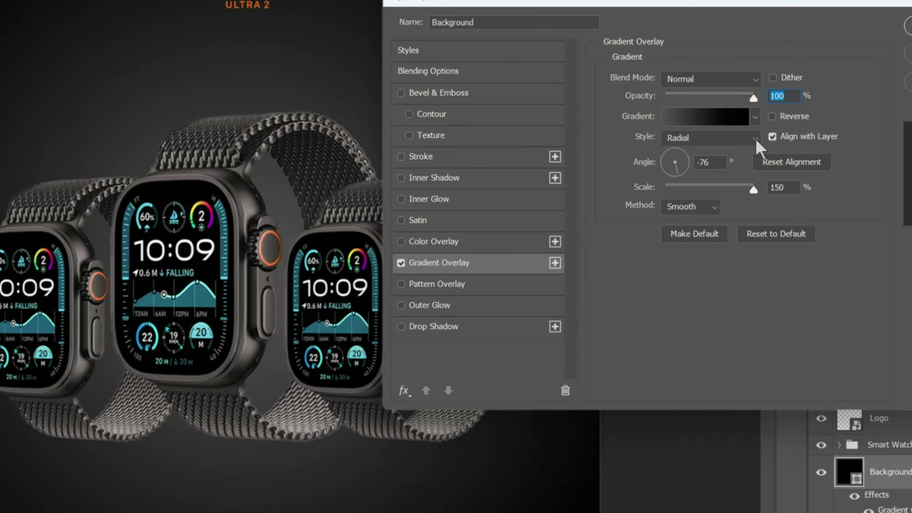
Try the Linear and Angle styles for the Background layer's gradient overlay
left_click(707, 175)
left_click(782, 125)
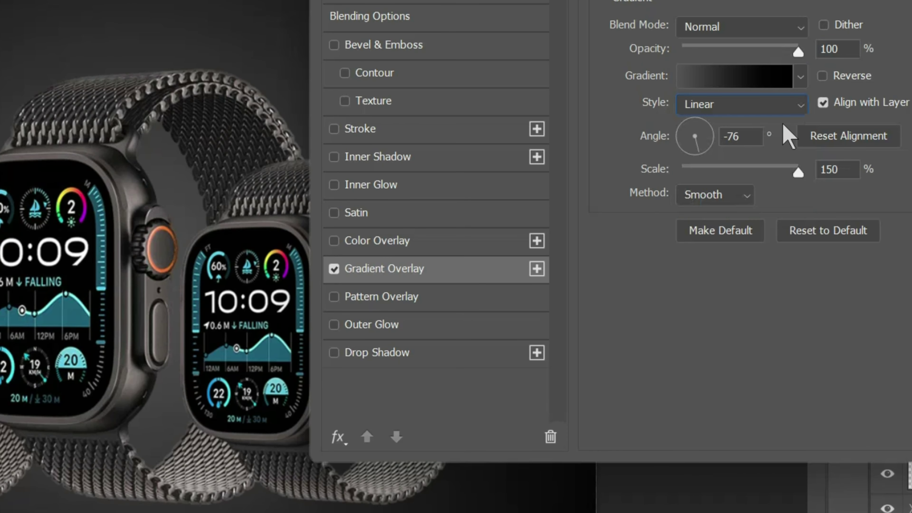
left_click(795, 104)
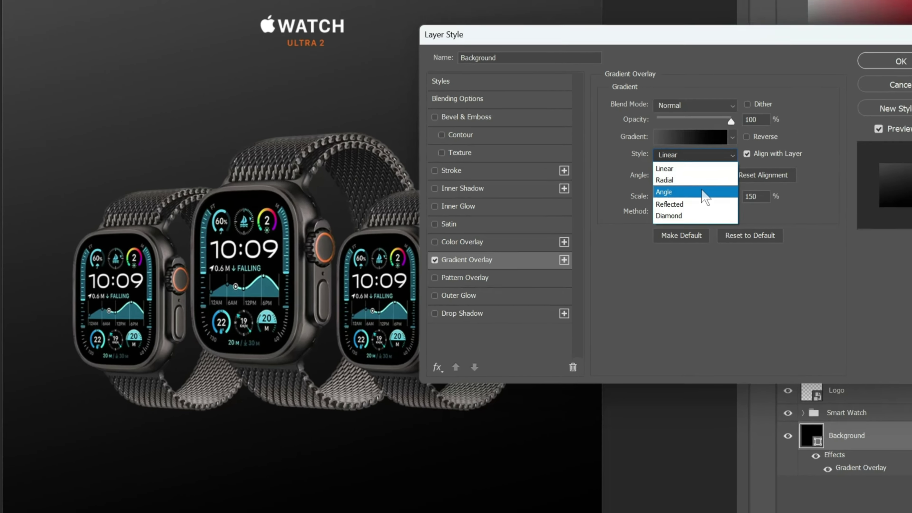
left_click(758, 164)
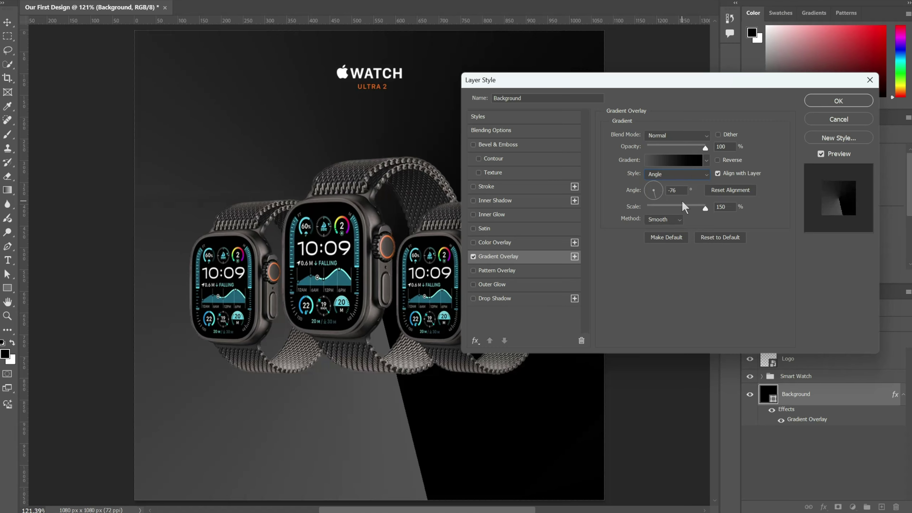
Set the gradient overlay's style to Radial, apply the layer style and collapse the Background layer's effects list
left_click(706, 176)
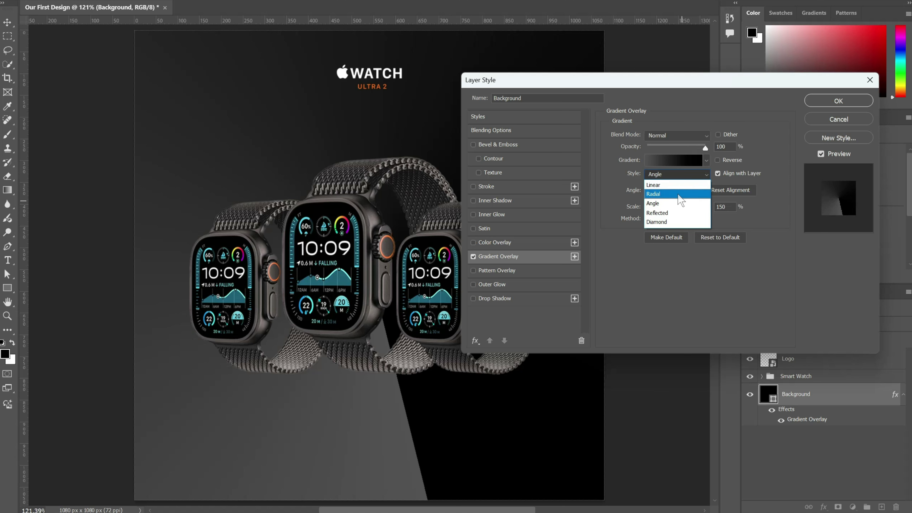
left_click(679, 196)
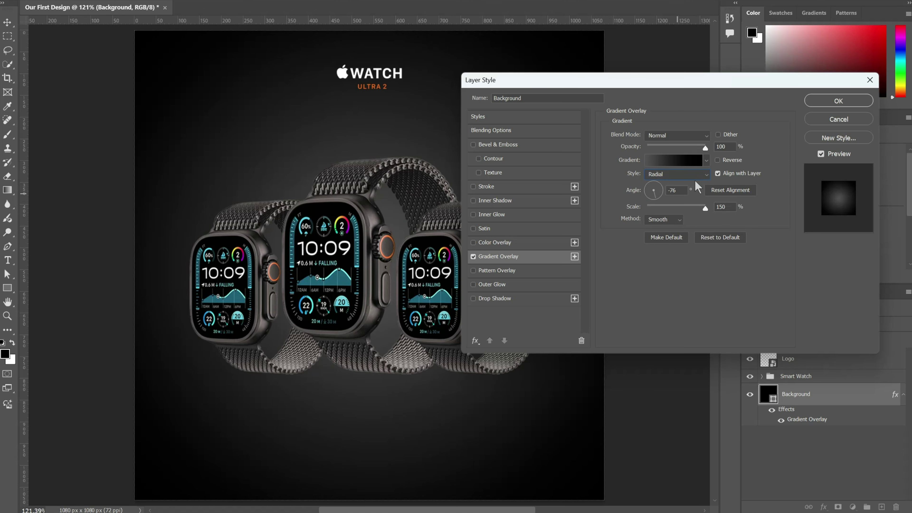
left_click(839, 101)
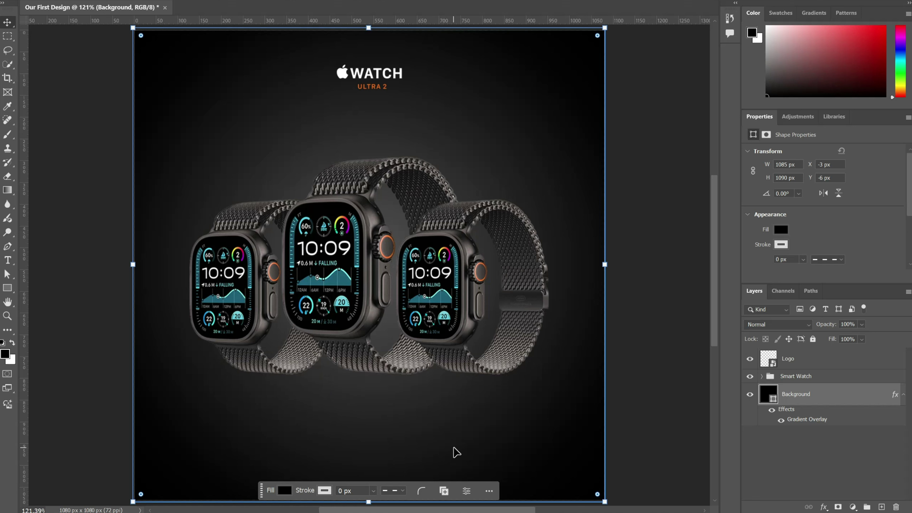
left_click(904, 394)
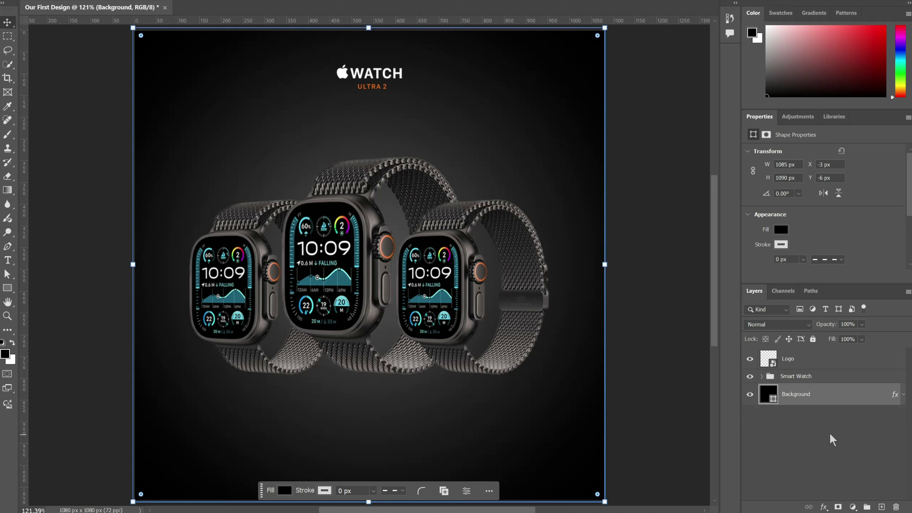
left_click(829, 433)
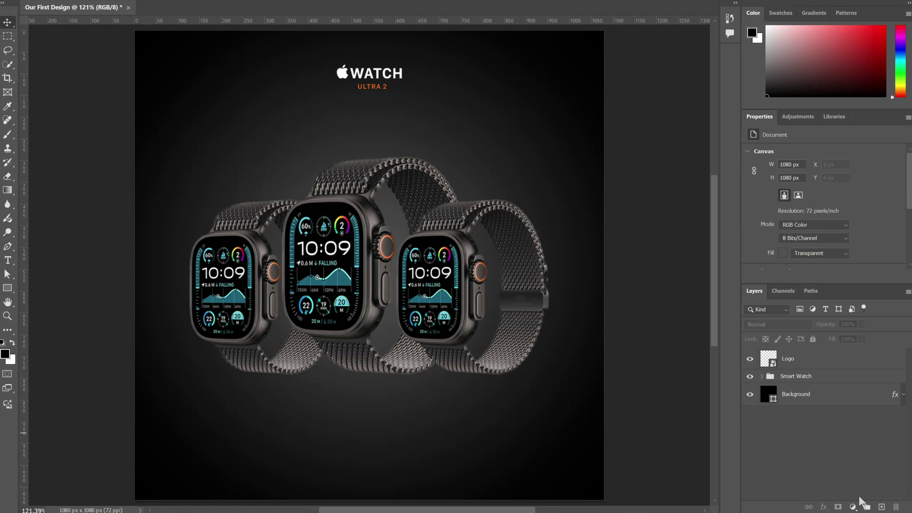
Create a new layer at the top of the stack and name it Shadow
left_click(882, 507)
double_click(788, 358)
type("Shadow")
left_click(824, 454)
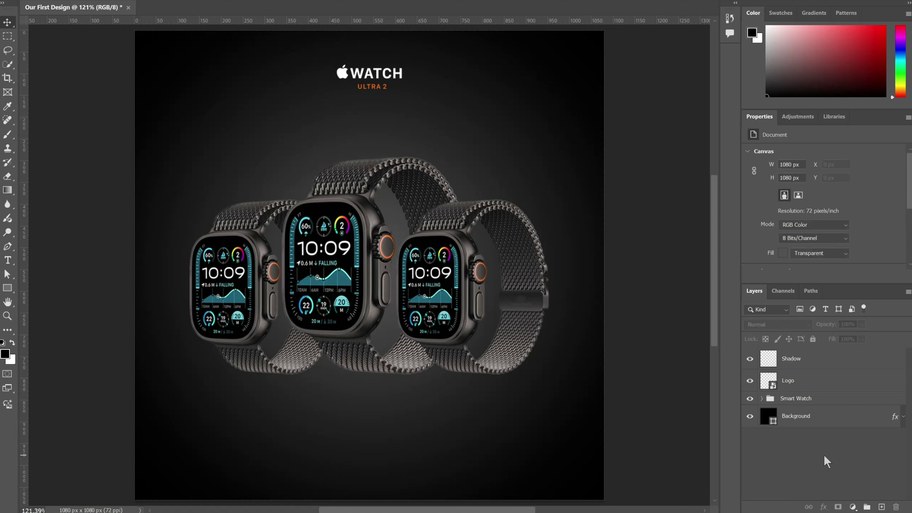
Paint one dab on the Shadow layer below the left watch with an enlarged soft round brush, 0% hardness, colour 000000
left_click(814, 364)
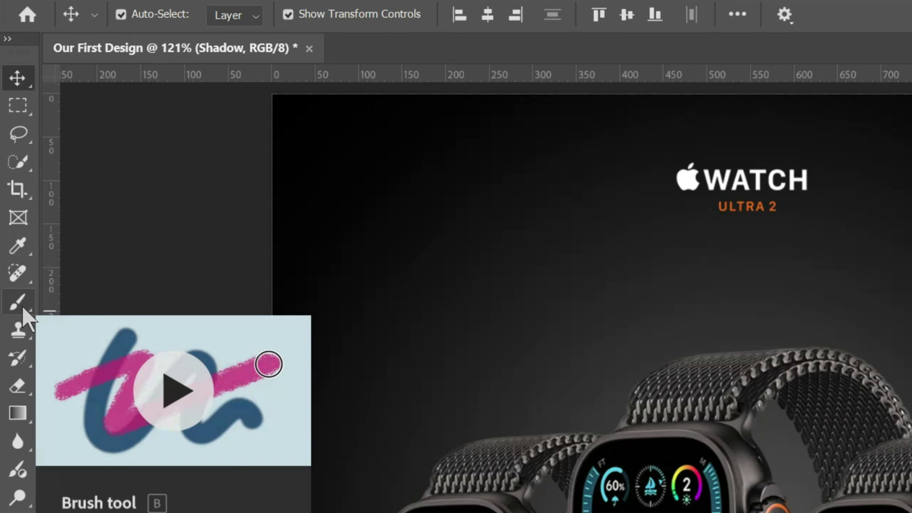
left_click(15, 255)
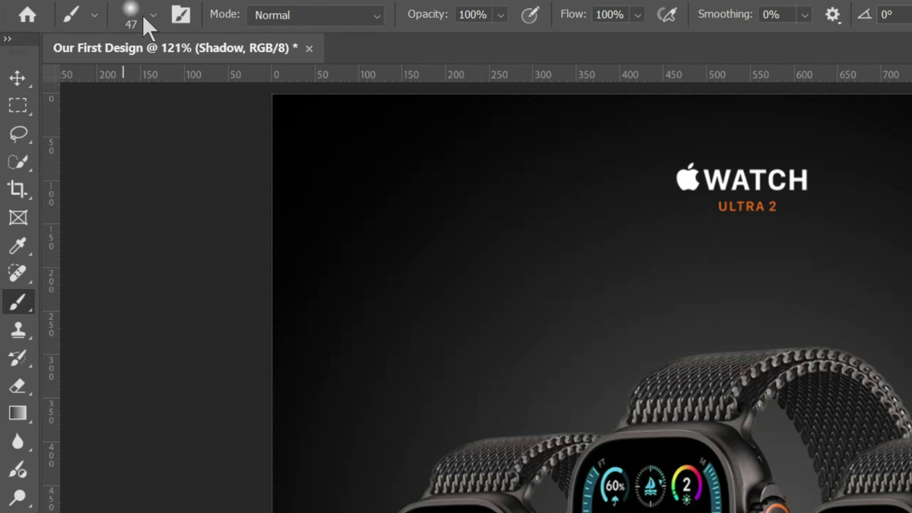
left_click(155, 16)
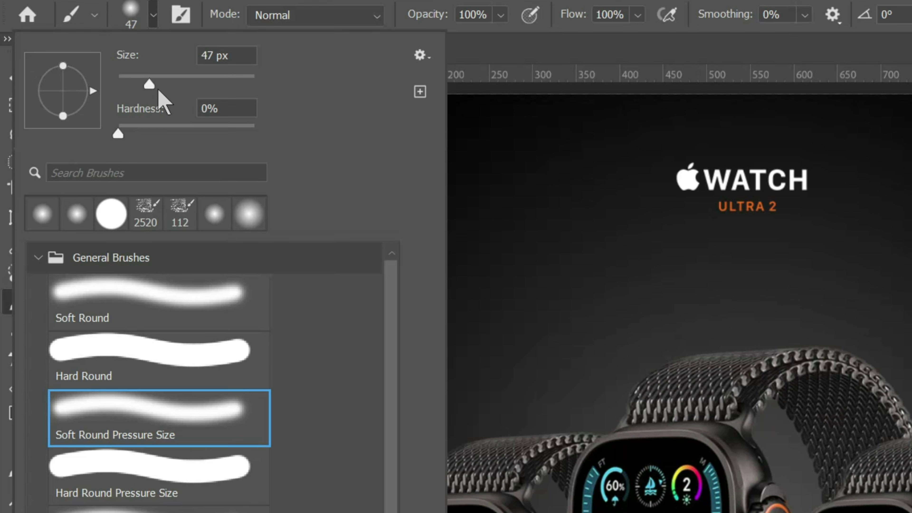
left_click_drag(149, 84, 184, 87)
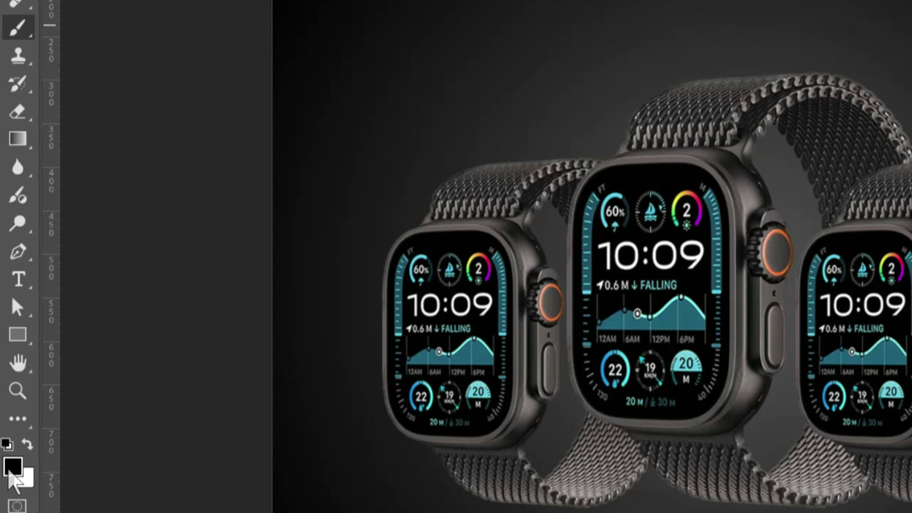
left_click(9, 471)
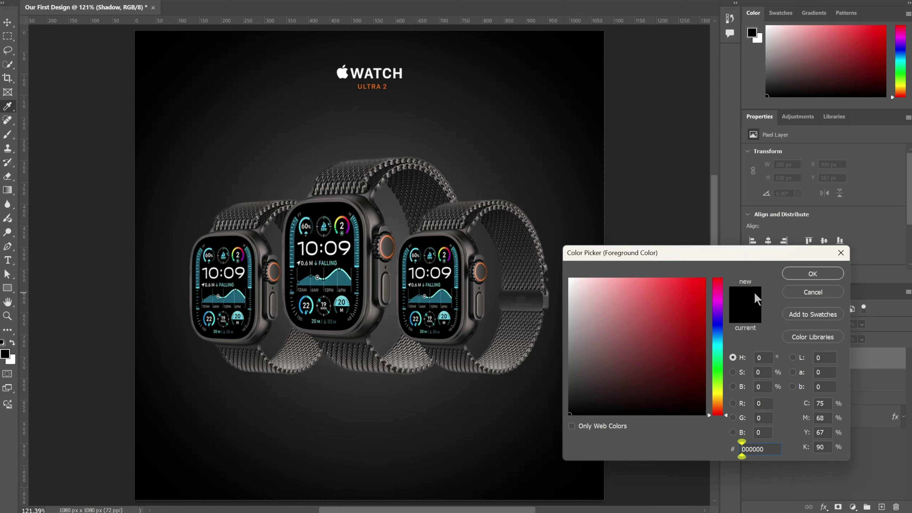
left_click(813, 275)
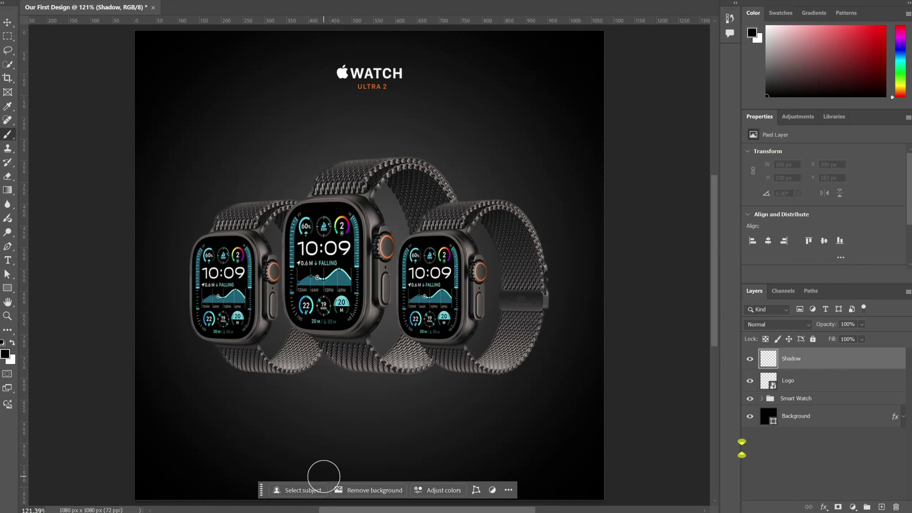
left_click(279, 390)
Stretch and flatten the shadow dab to about 639 by 115 px directly beneath the left watch
left_click(7, 23)
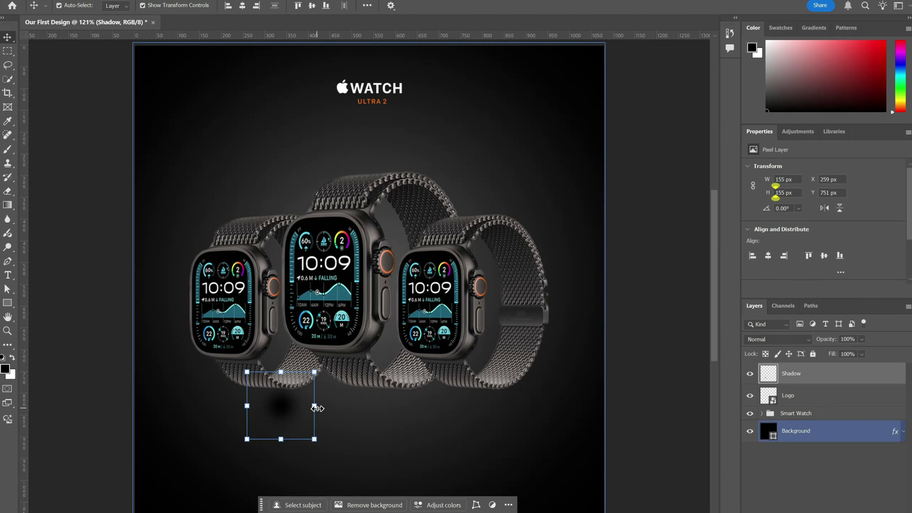
left_click_drag(315, 407, 526, 408)
left_click_drag(386, 373, 299, 408)
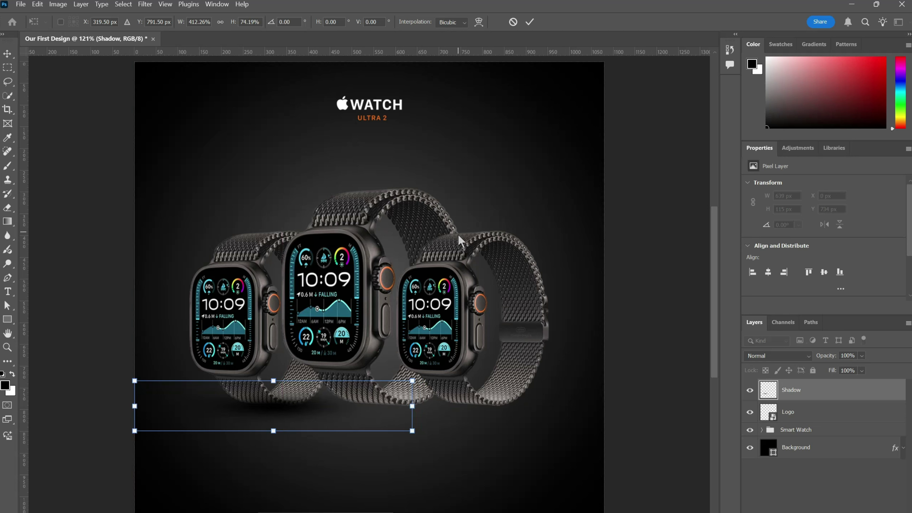
left_click(530, 22)
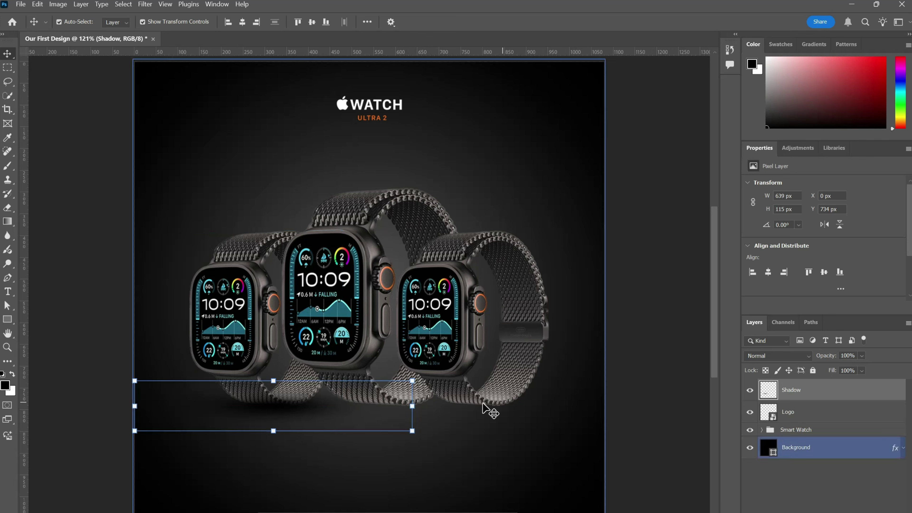
Move the Shadow layer below the Smart Watch group and place two duplicates of it under the other two watches
left_click_drag(849, 397, 882, 509)
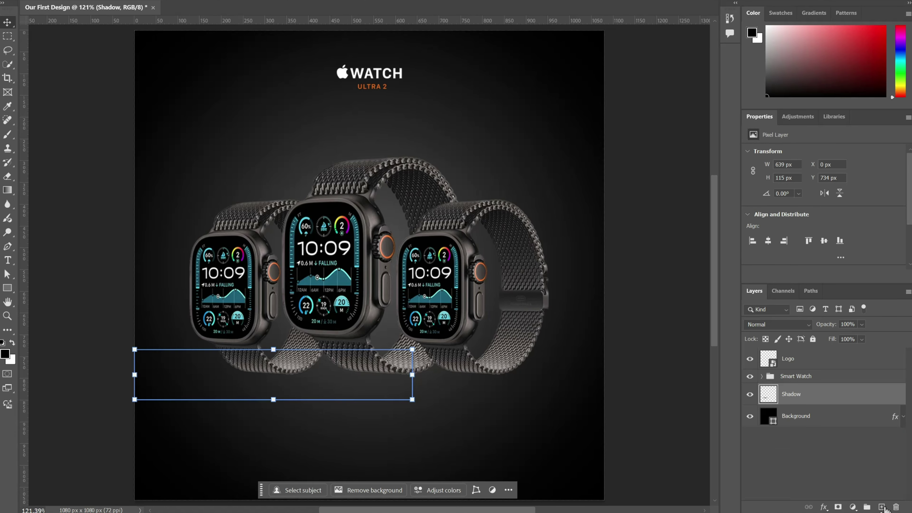
left_click_drag(310, 379, 518, 380)
left_click(255, 497)
Group the three shadow layers and name the group Shadow
left_click(835, 438)
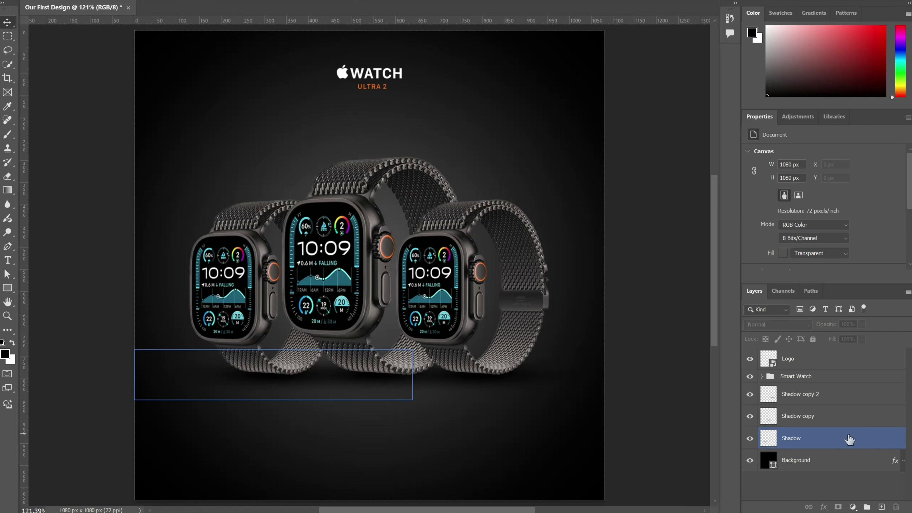
left_click(875, 398, "shift")
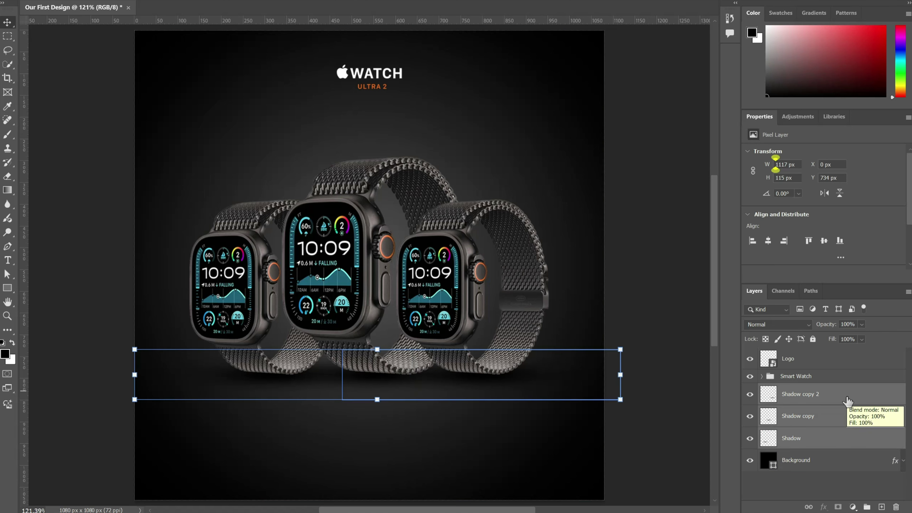
left_click(867, 506)
double_click(788, 390)
type("Shadow")
left_click(697, 402)
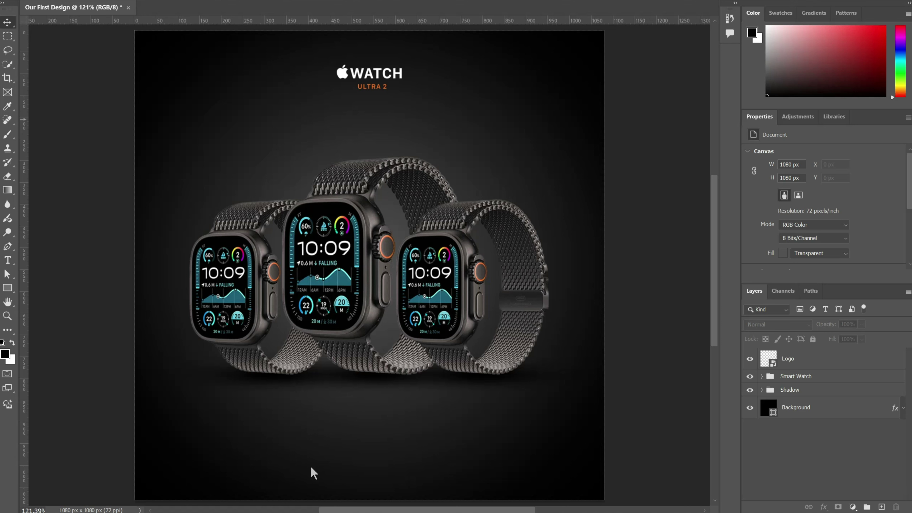
Add a text line below the watches and paste in the title "Apple Watch Ultra 2" copied from the other window
left_click(9, 262)
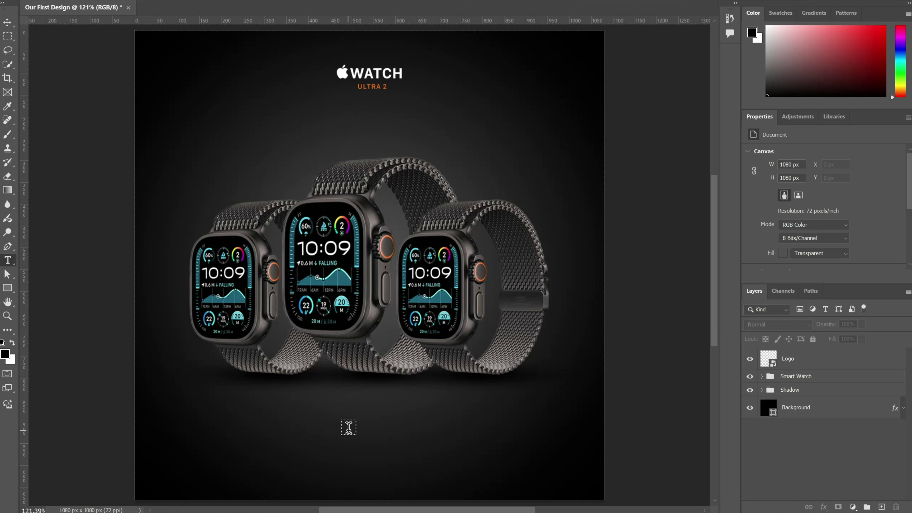
left_click(349, 418)
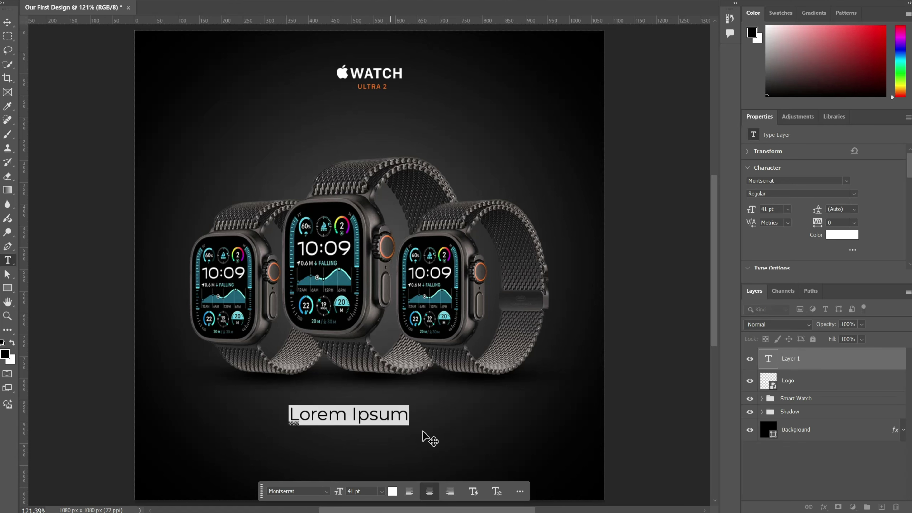
key("alt+Tab")
triple_click(621, 159)
key("ctrl+c")
left_click(373, 411)
key("ctrl+v")
key("ctrl+a")
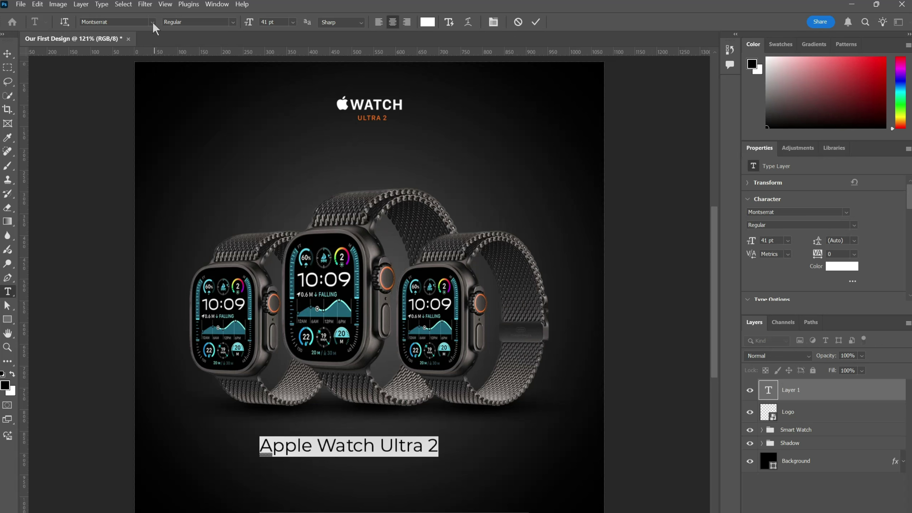
Set the title's font to Montserrat Bold and commit the text
left_click(825, 213)
type("mont")
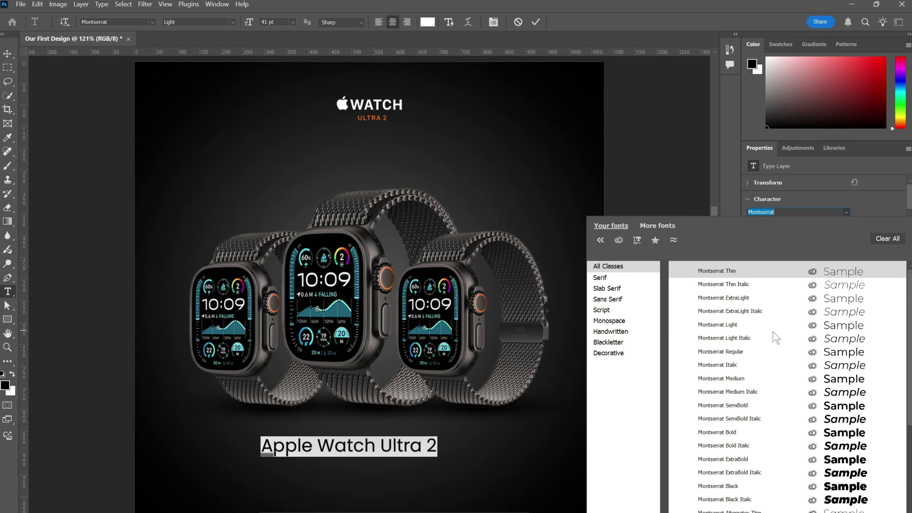
left_click(756, 355)
left_click(785, 395)
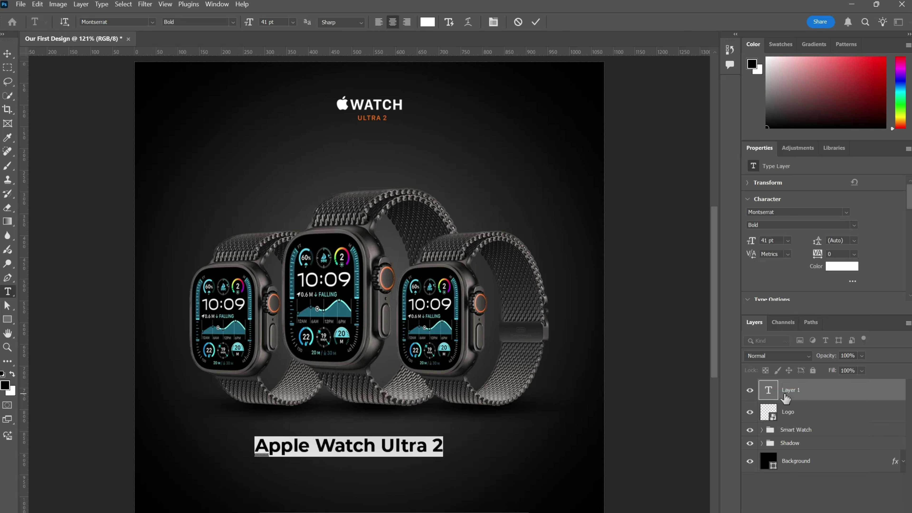
mouse_move(752, 243)
left_mouse_down()
mouse_move(743, 244)
mouse_move(754, 248)
left_mouse_up()
mouse_move(818, 255)
left_mouse_down()
mouse_move(826, 256)
mouse_move(816, 262)
left_mouse_up()
left_click(536, 22)
Centre the "Apple Watch Ultra 2" title horizontally on the poster
key("v")
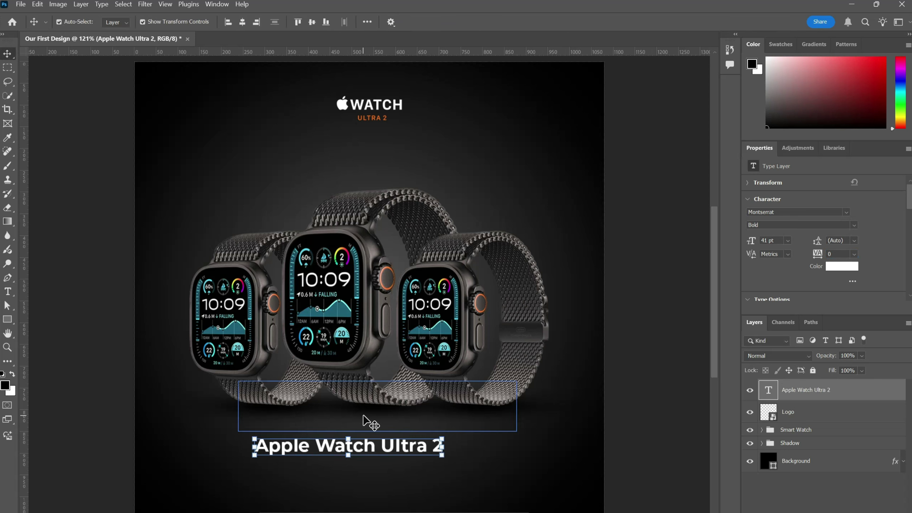
right_click(384, 447)
left_click(243, 22)
left_click(242, 22)
Add the lines "The ultimate sports and adventure watch." and "Knows you more. Shows you more." below the title as separate text layers
key("alt+Tab")
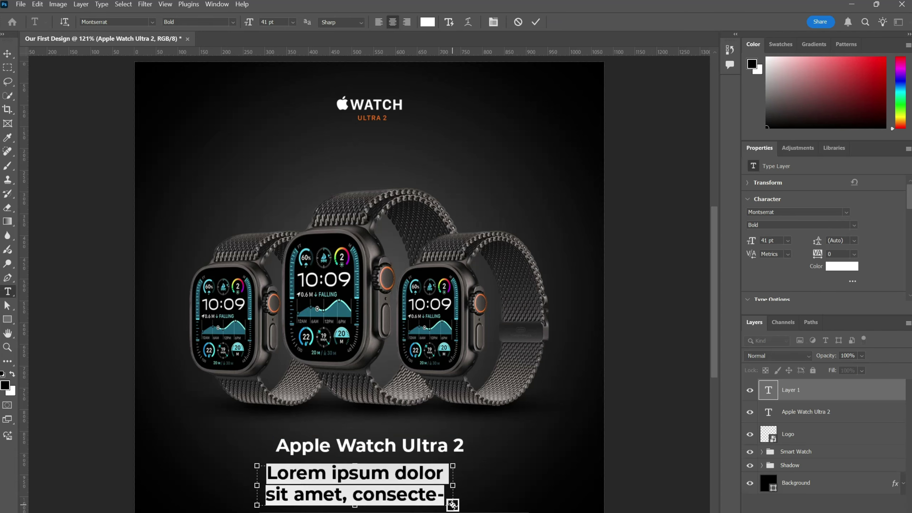
type("The ultimate sports and adventure watch.")
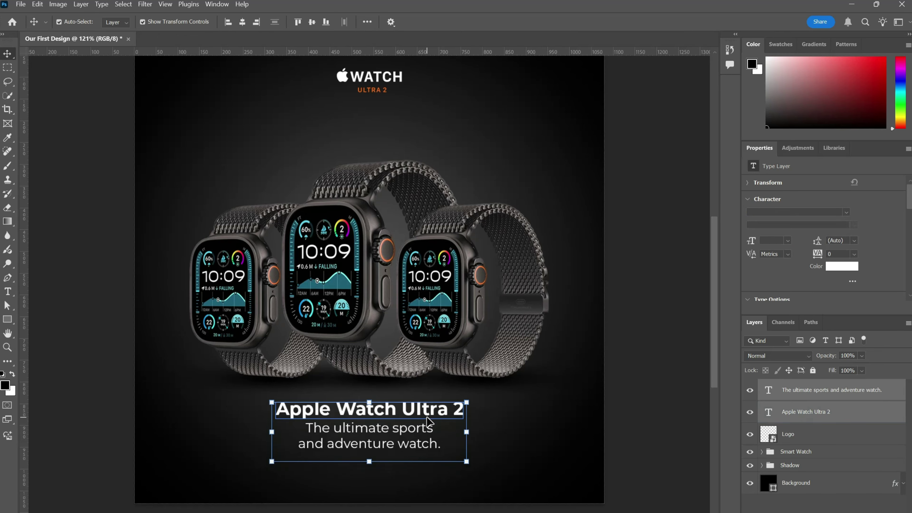
key("ctrl+v")
key("ctrl+Return")
key("v")
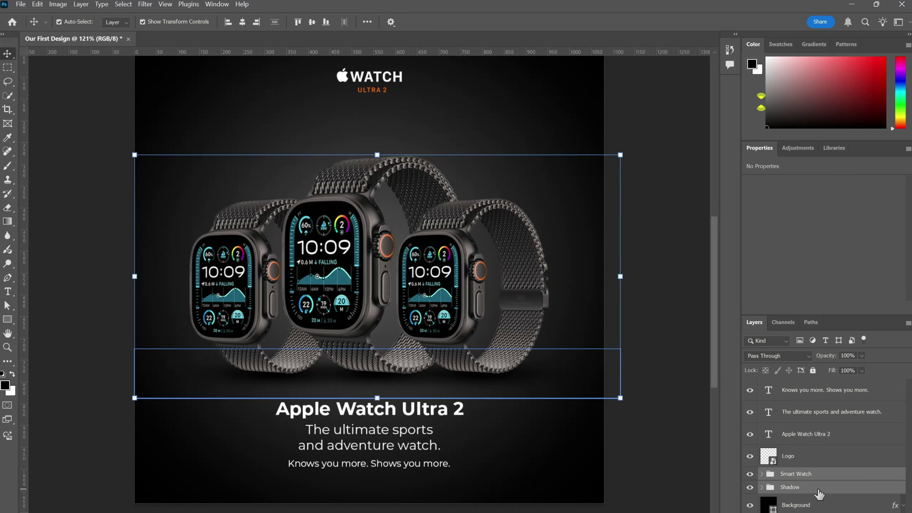
Shift the watches and their shadows upward and enlarge the "Apple Watch Ultra 2" title
left_click(833, 434)
left_click(835, 441)
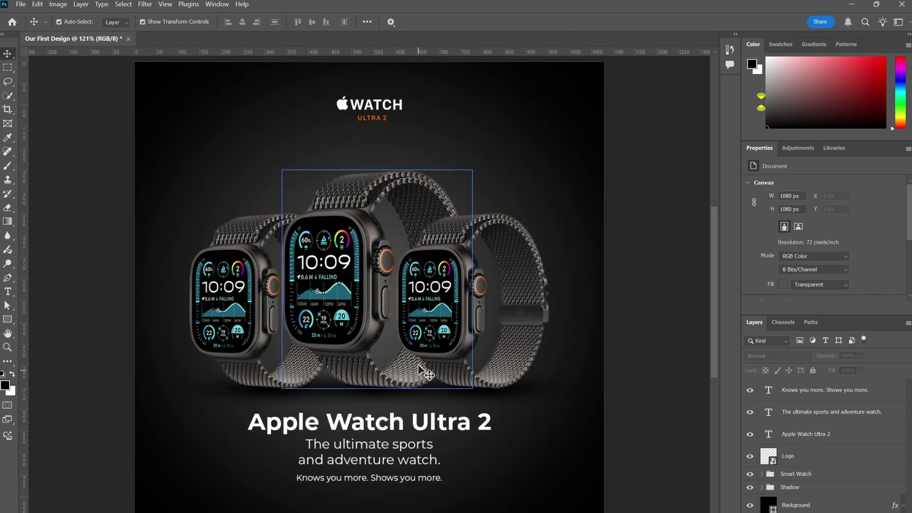
left_click(429, 424)
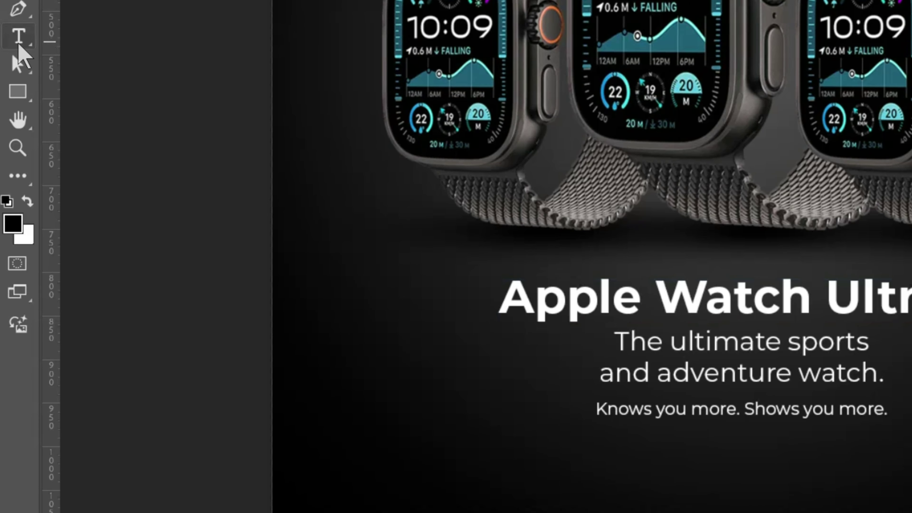
Recolour the words "Ultra 2" in the title with the orange sampled from the logo's "ULTRA 2" text (#fc6c0f) and commit the text
left_click(18, 45)
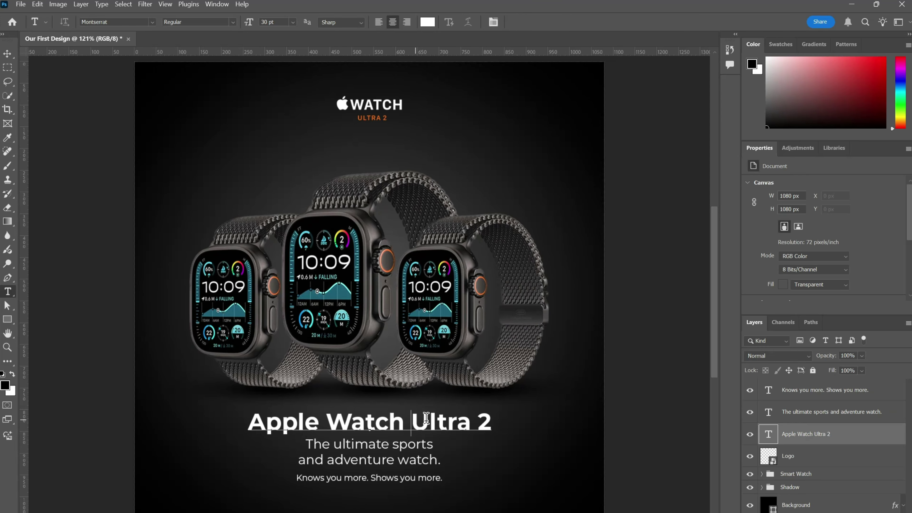
left_click_drag(411, 422, 496, 423)
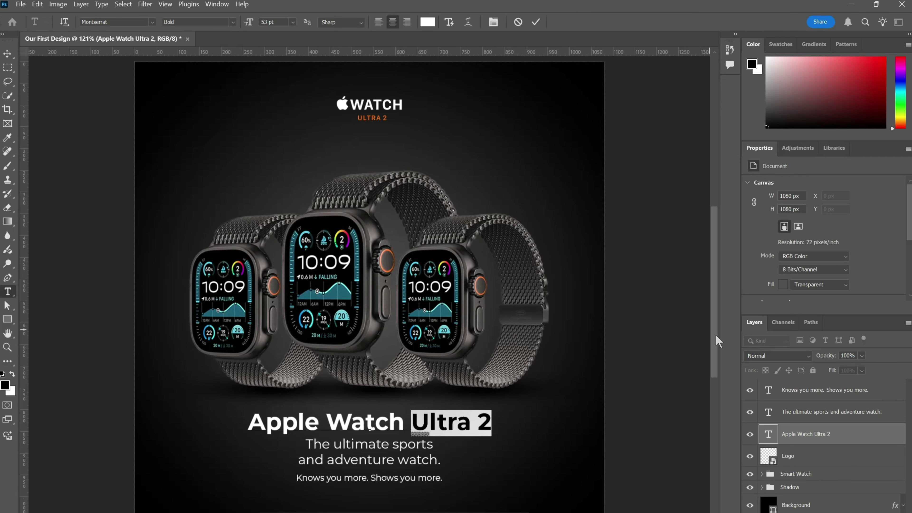
left_click_drag(716, 335, 716, 315)
key("ctrl+a")
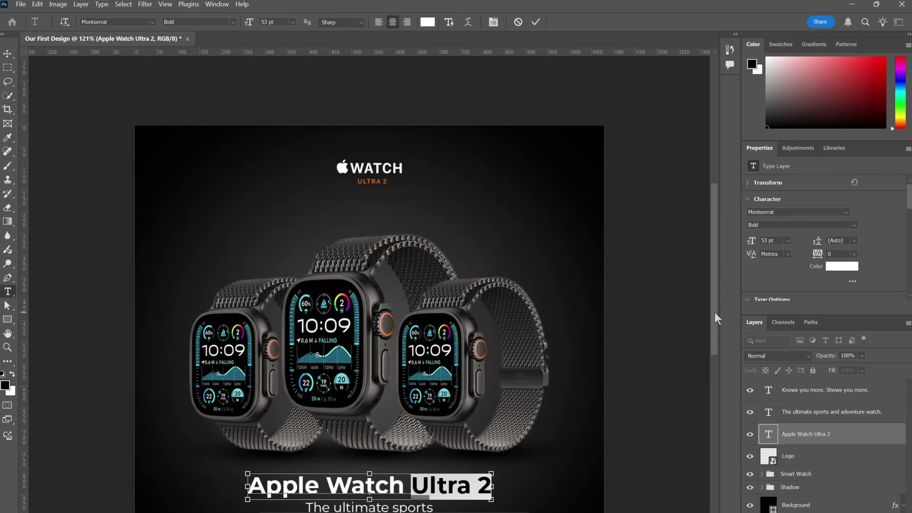
key("ctrl+plus")
key("ctrl+plus")
left_click_drag(715, 314, 711, 270)
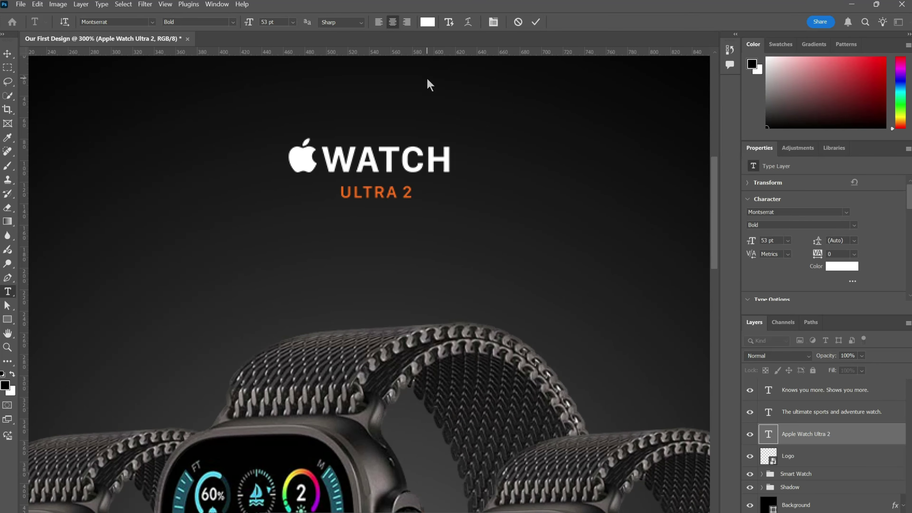
left_click(432, 24)
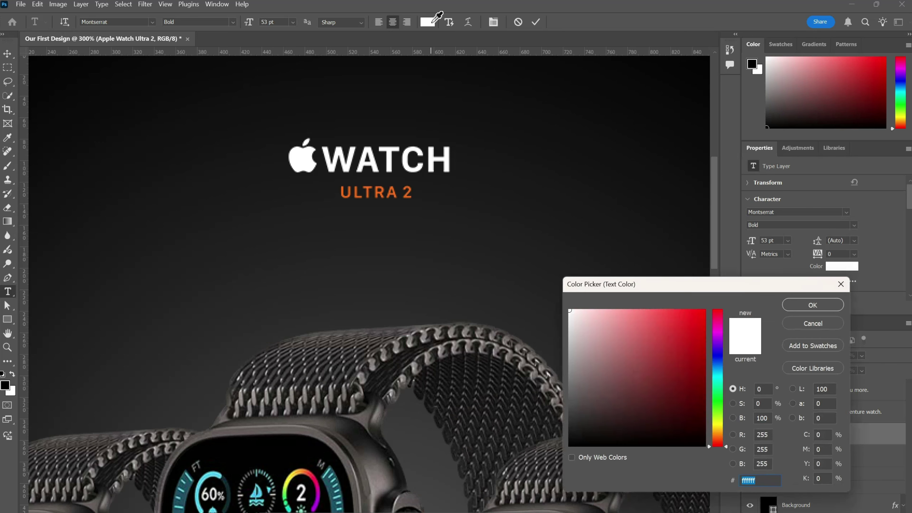
left_click(405, 197)
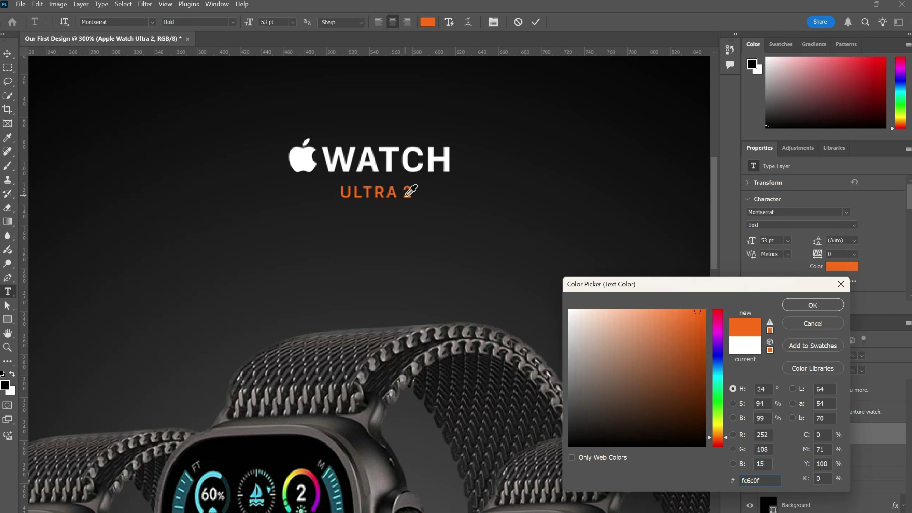
left_click(813, 305)
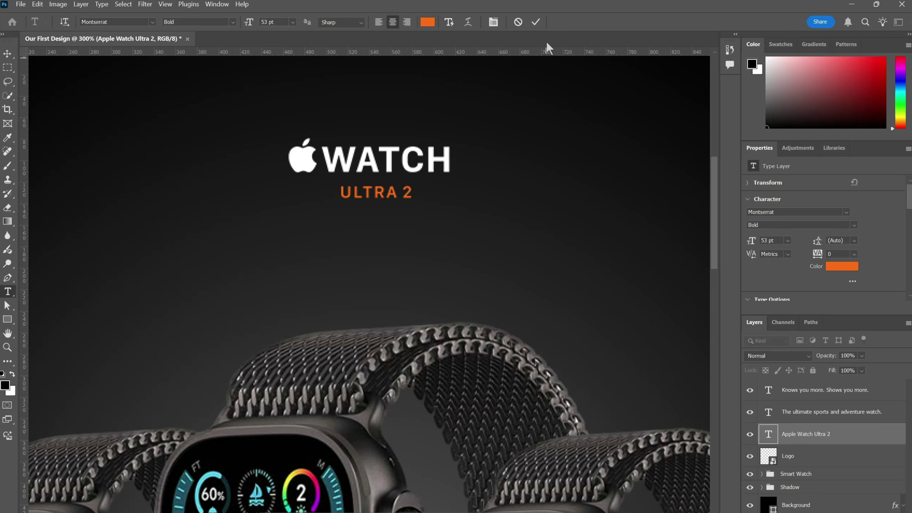
left_click(537, 21)
key("ctrl+0")
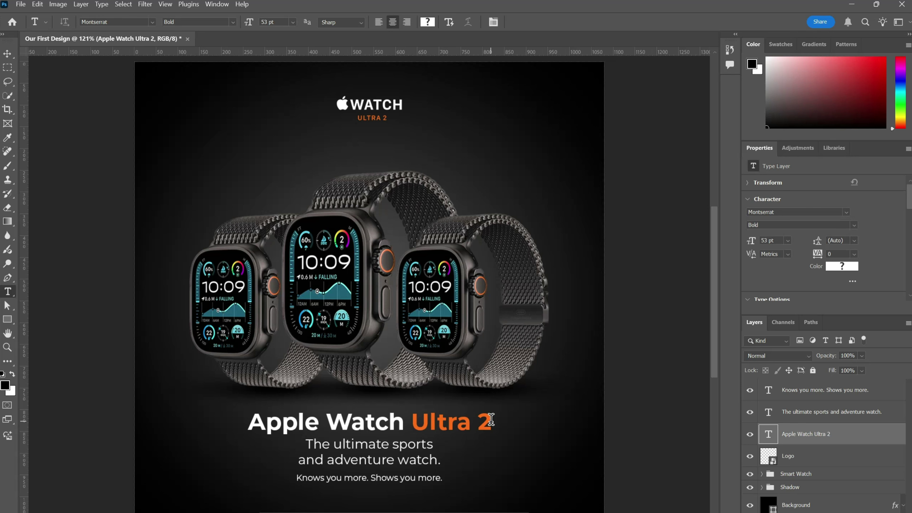
left_click(7, 53)
left_click(83, 203)
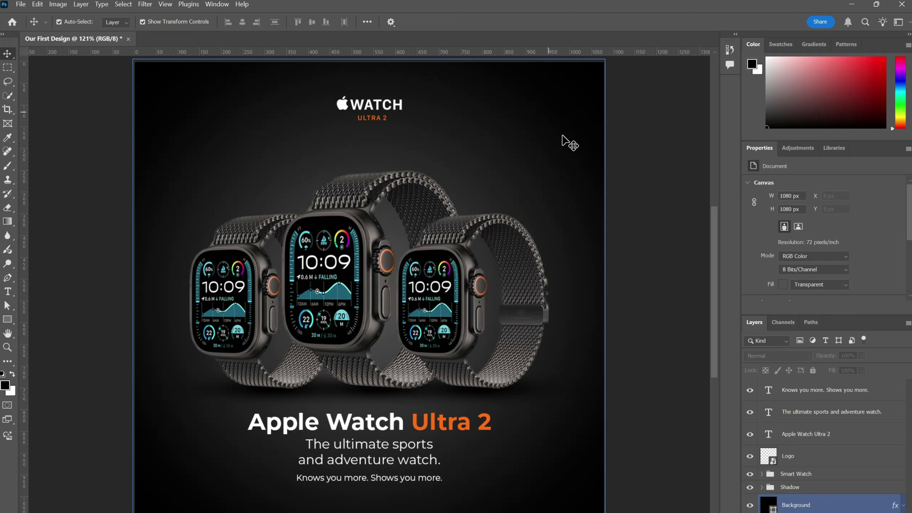
Convert the Background shape layer to a smart object and apply the Add Noise filter with a small amount and Uniform distribution
left_click(576, 144)
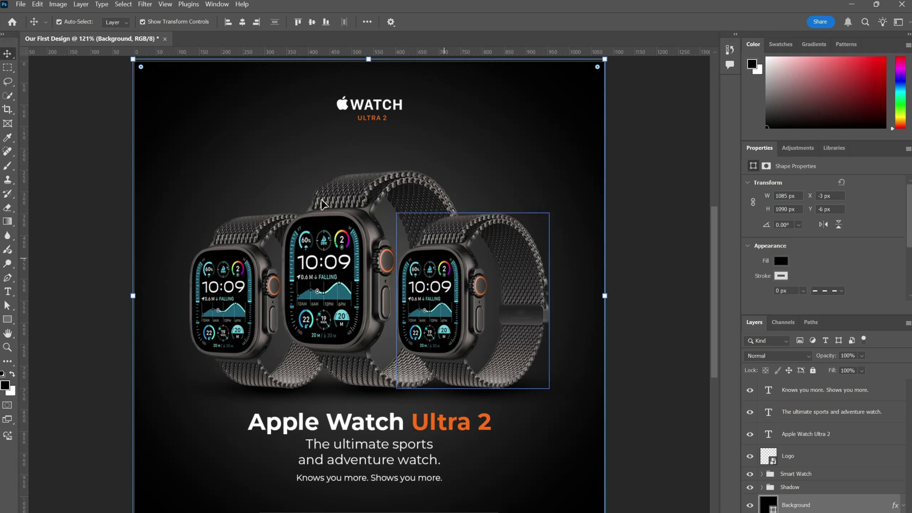
left_click(146, 5)
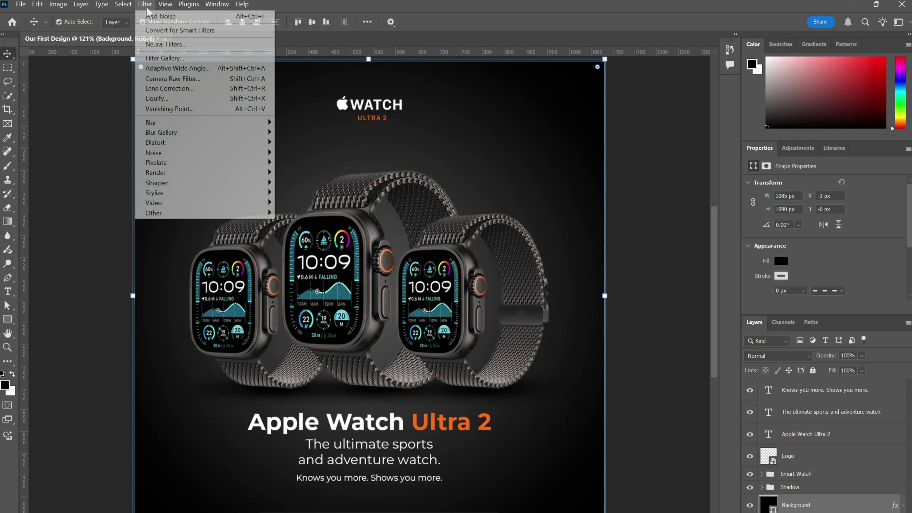
mouse_move(174, 152)
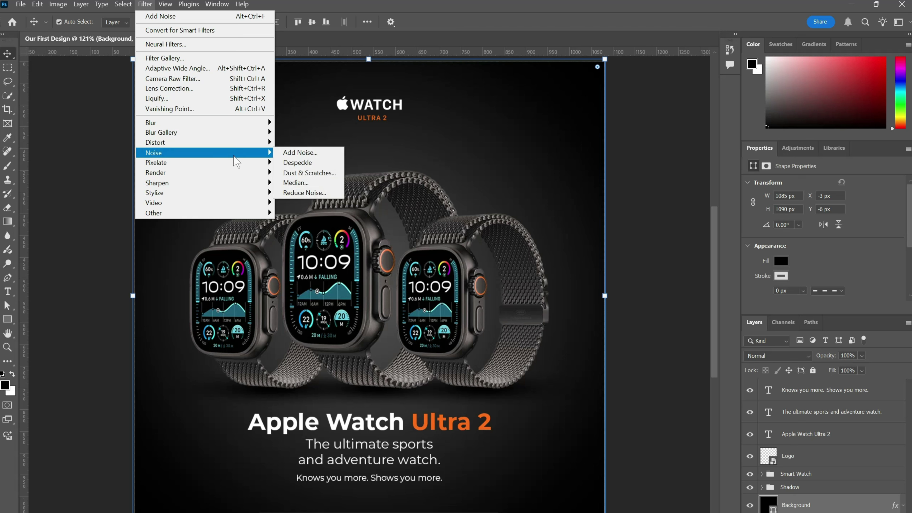
left_click(320, 153)
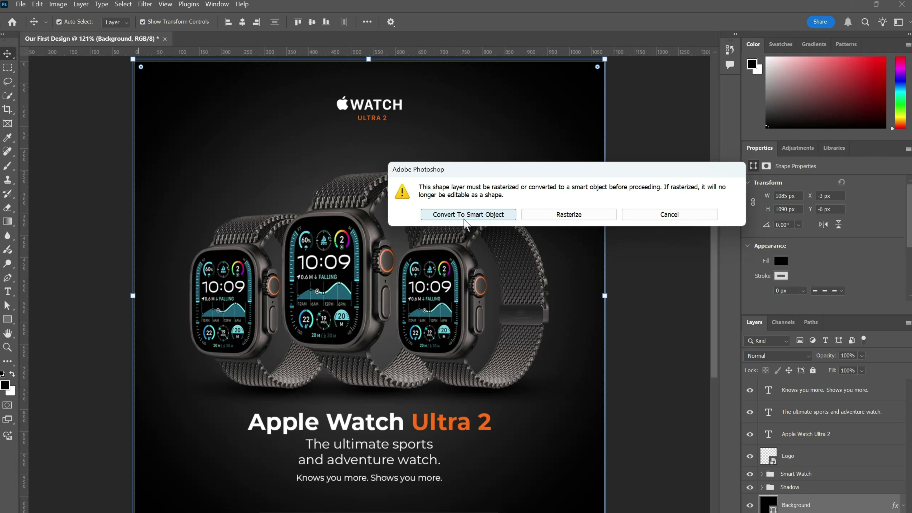
left_click(464, 218)
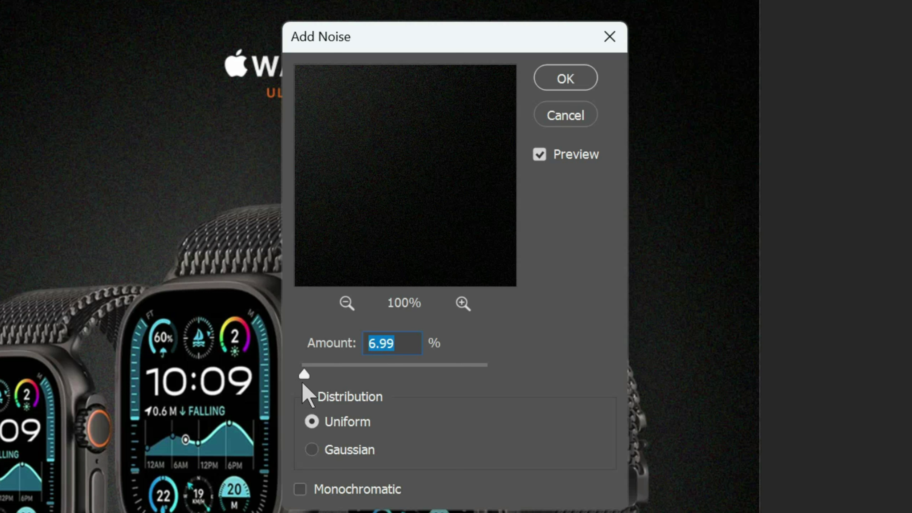
mouse_move(305, 373)
left_mouse_down()
mouse_move(311, 383)
mouse_move(300, 379)
left_mouse_up()
left_click(581, 81)
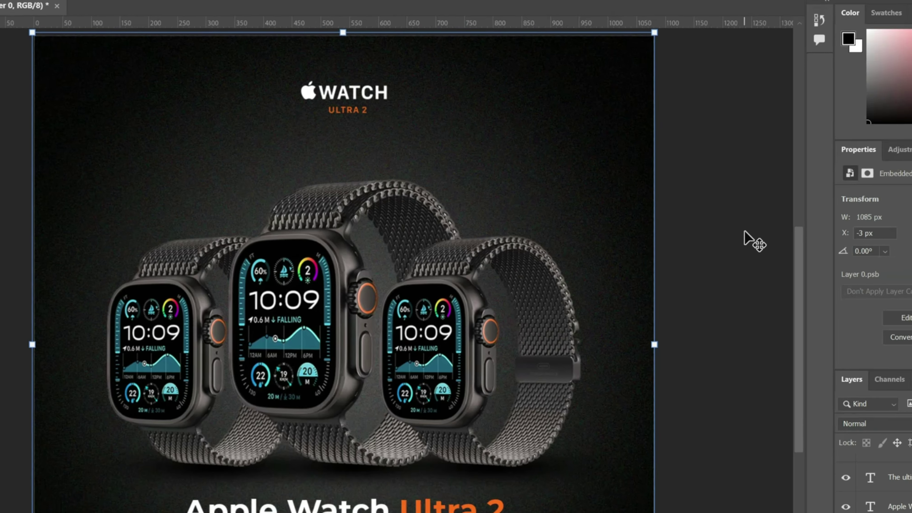
left_click(891, 283)
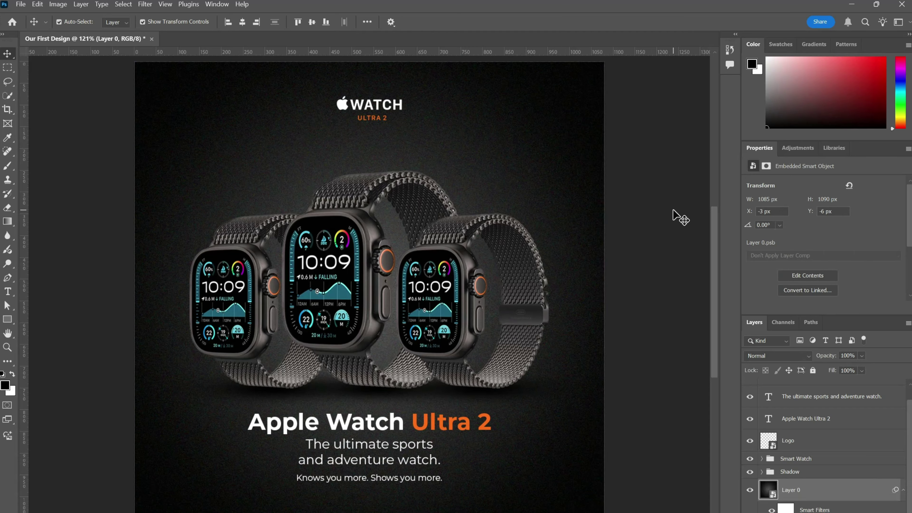
Enlarge the logo to about 186 × 70 px and centre it horizontally on the poster
left_click(345, 101)
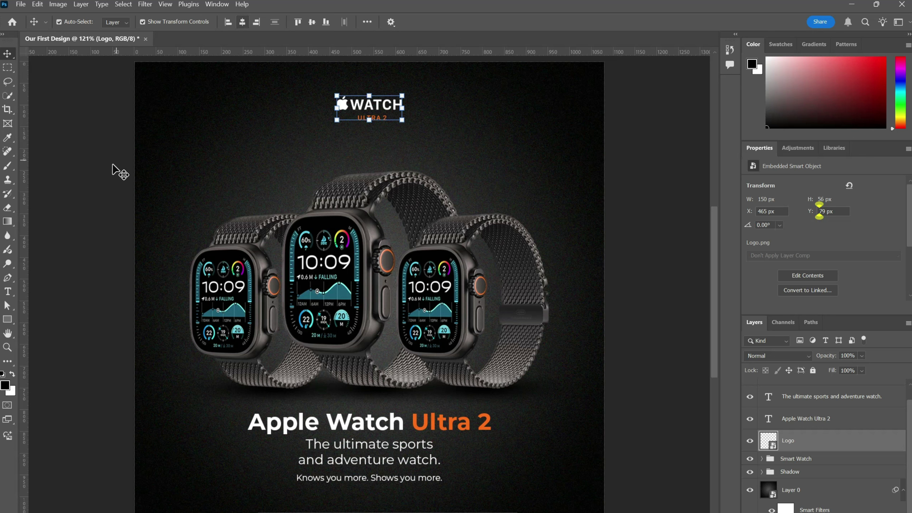
left_click_drag(407, 109, 423, 112)
left_click(530, 22)
left_click(242, 22)
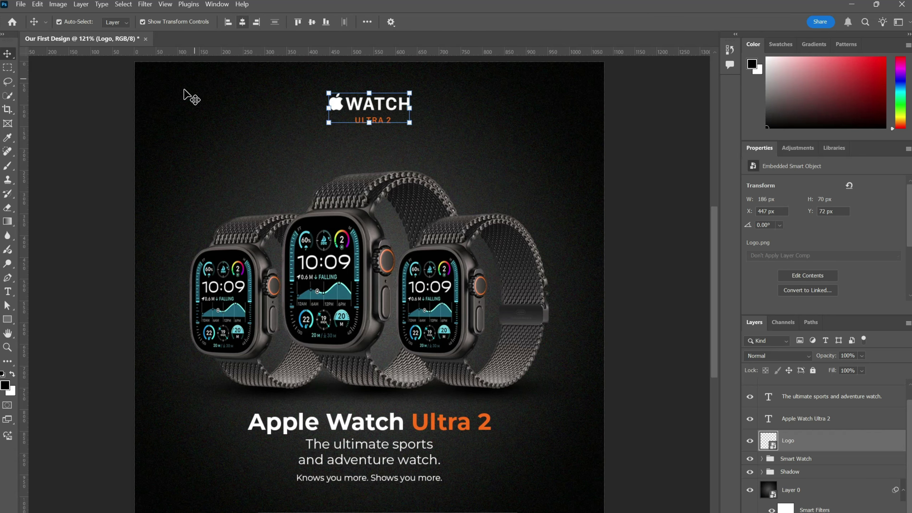
left_click(97, 151)
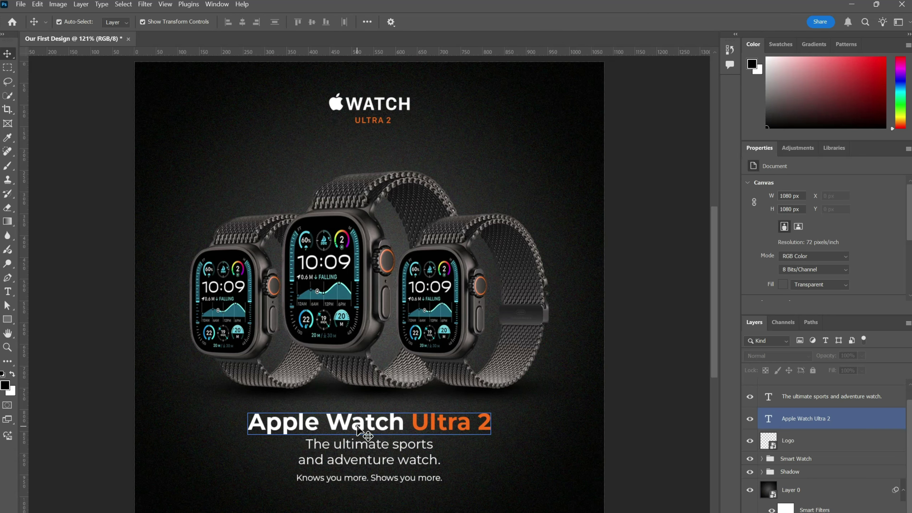
Duplicate the "Apple Watch Ultra 2" text layer, hide the original and shorten the copy's text to "Apple"
mouse_move(865, 420)
left_mouse_down()
mouse_move(869, 493)
mouse_move(884, 512)
mouse_move(853, 499)
left_mouse_up()
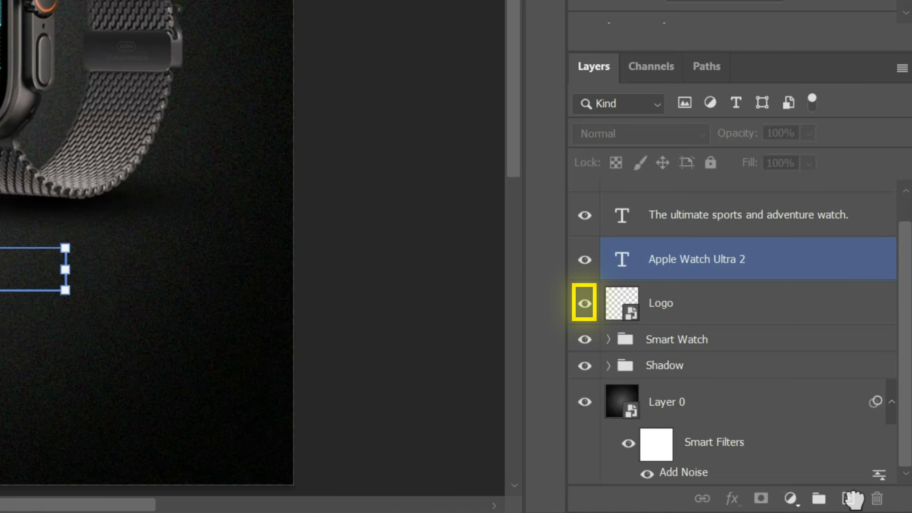
left_click(585, 306)
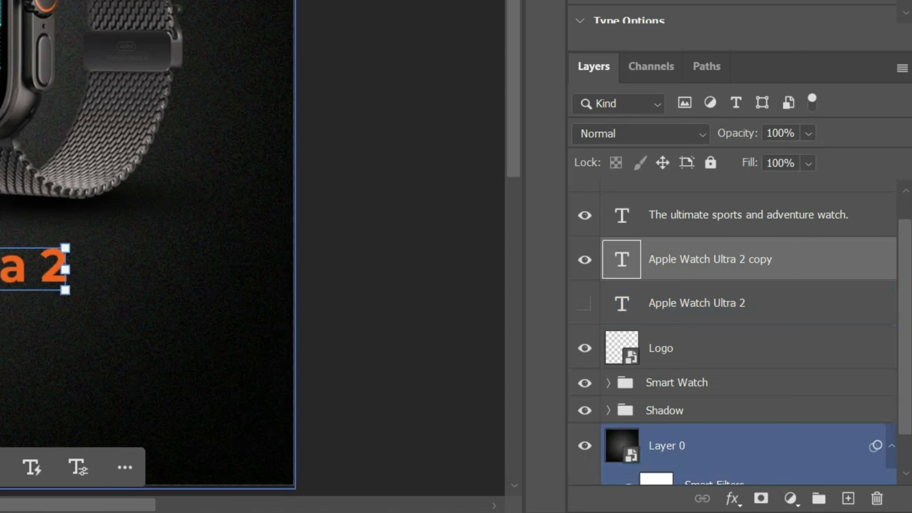
key("t")
left_click(264, 375)
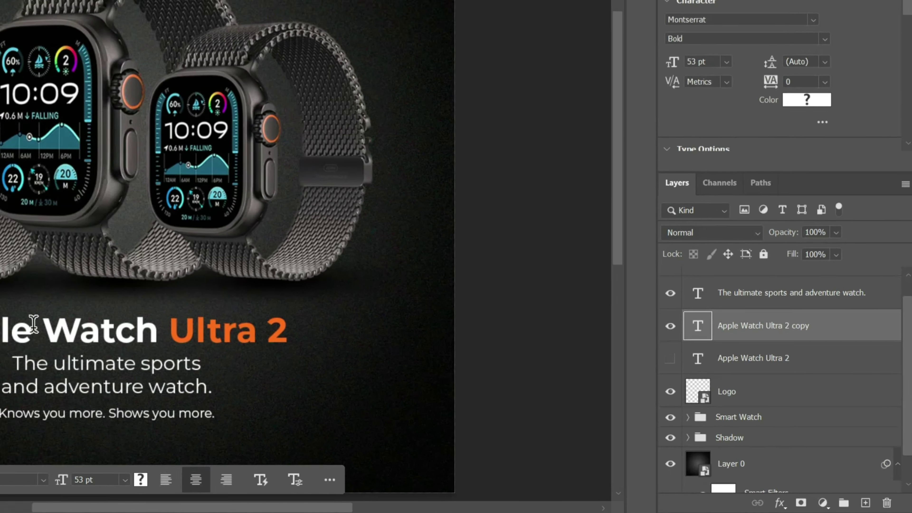
left_click_drag(264, 375, 486, 376)
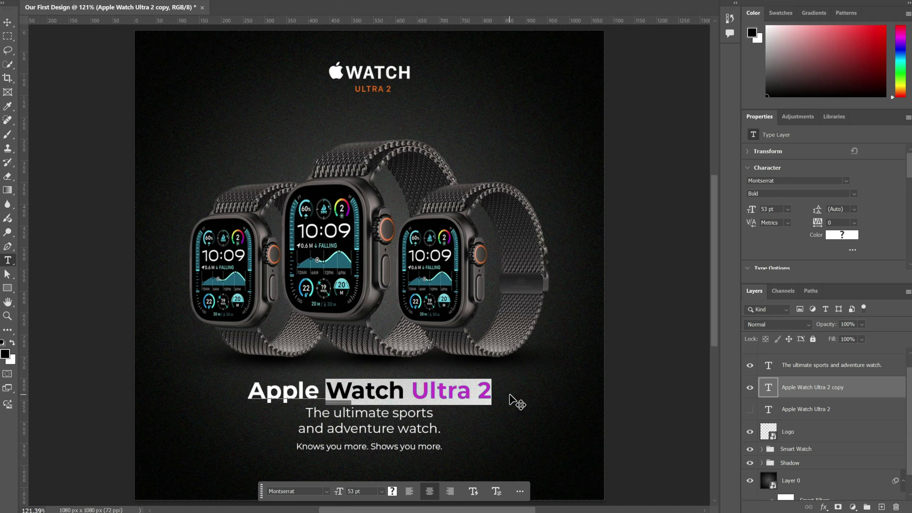
key("BackSpace")
key("BackSpace")
left_click(7, 23)
Show the original title layer again and move the "Apple" copy left onto the same word in the title
left_click(750, 410)
key("shift+Left")
key("shift+Left")
key("shift+Left")
key("shift+Left")
key("shift+Left")
key("shift+Left")
key("shift+Left")
key("shift+Left")
key("shift+Left")
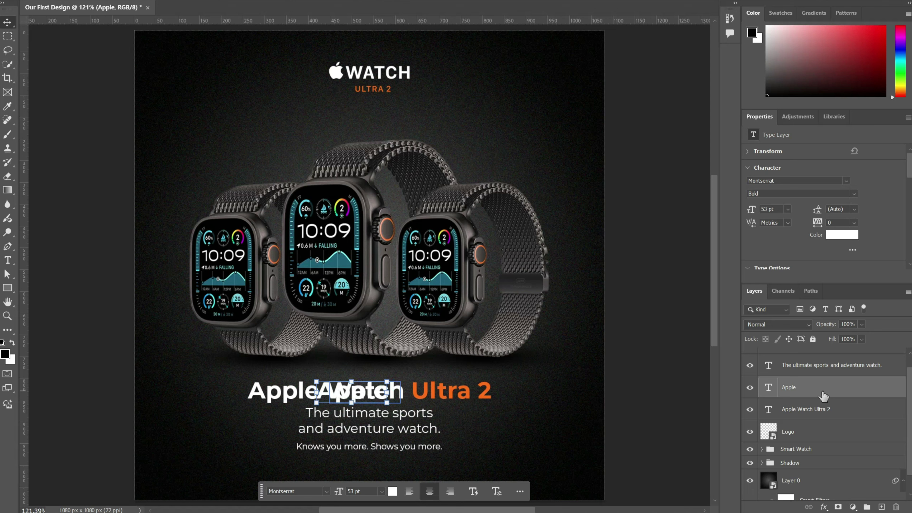
key("shift+Left")
key("shift+Left")
key("shift+Left")
key("shift+Left")
key("shift+Left")
key("shift+Left")
key("shift+Left")
key("shift+Left")
key("shift+Left")
key("shift+Left")
key("shift+Left")
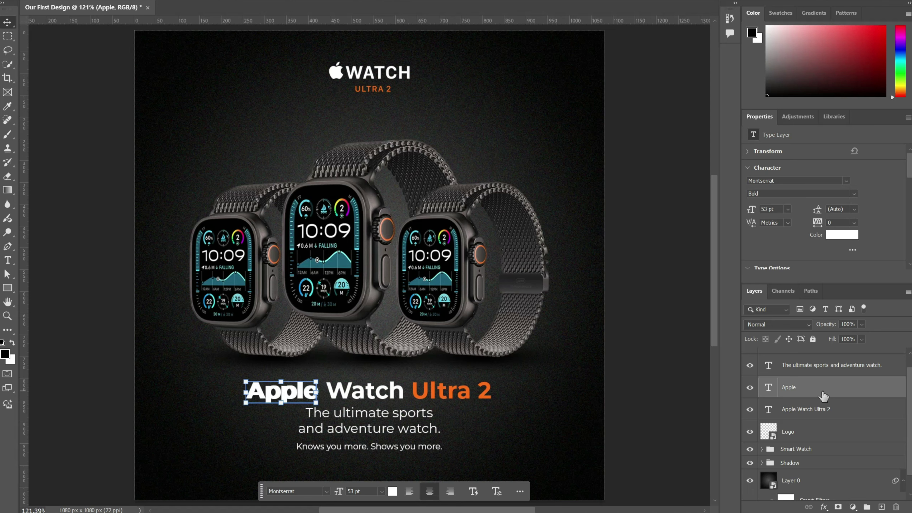
Add an Outer Glow effect to the "Apple" text layer and set the glow colour to white (#ffffff)
double_click(890, 394)
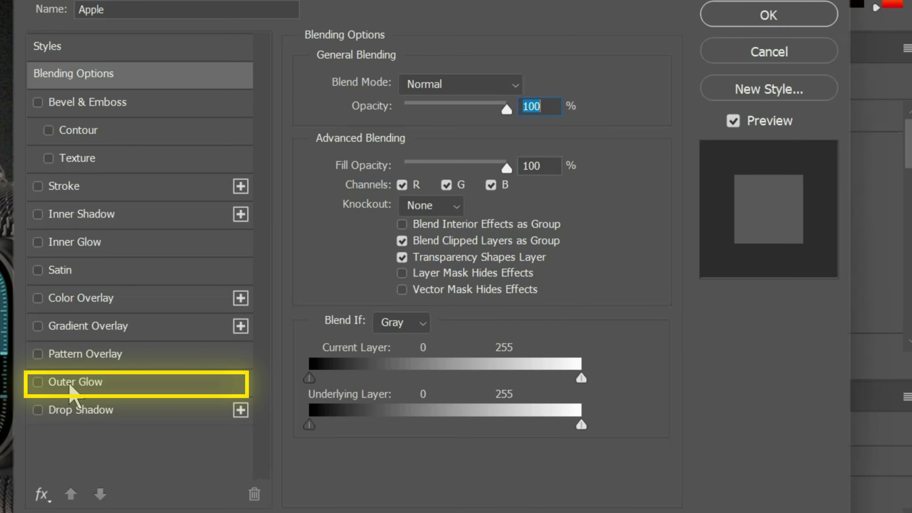
left_click(38, 382)
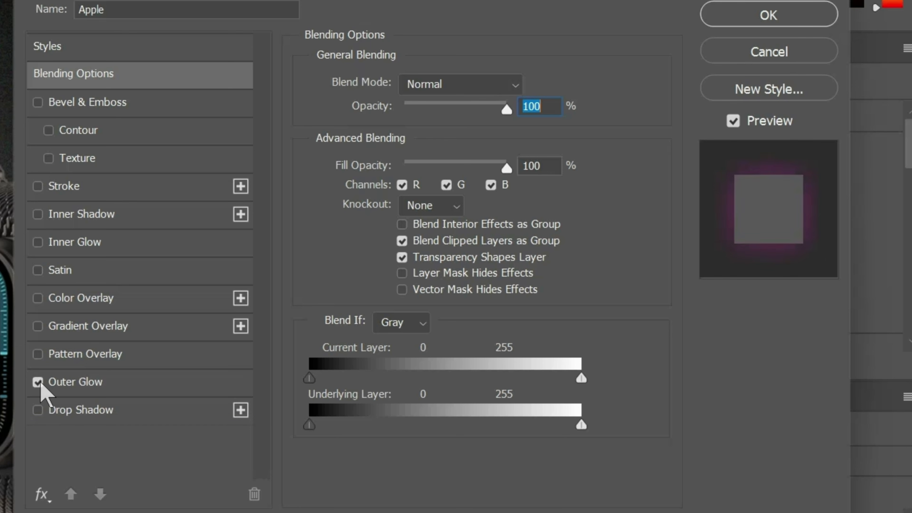
left_click(88, 387)
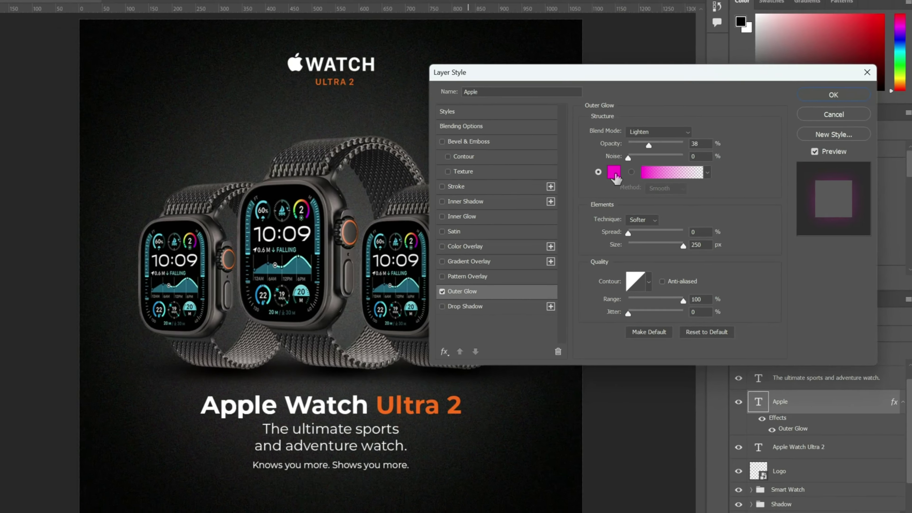
left_click(616, 175)
left_click_drag(592, 301, 548, 265)
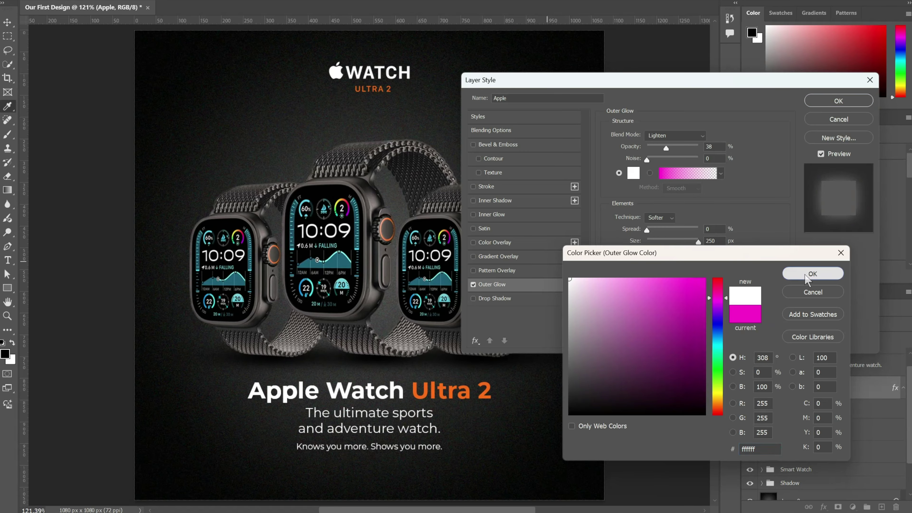
left_click(808, 276)
Set the outer glow to Screen blend mode, 71% opacity and about 101 px size with anti-aliasing on, and apply it
left_click_drag(684, 246, 627, 247)
left_click_drag(667, 149, 685, 155)
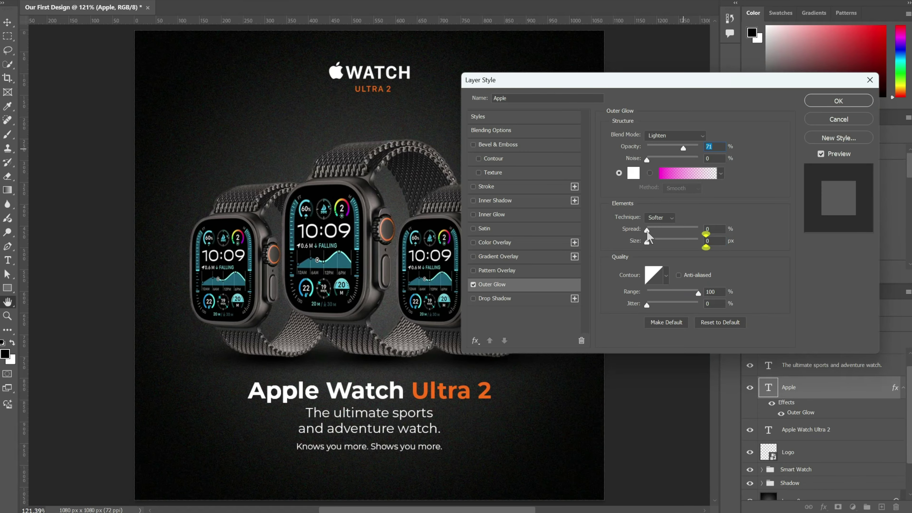
left_click_drag(647, 242, 655, 246)
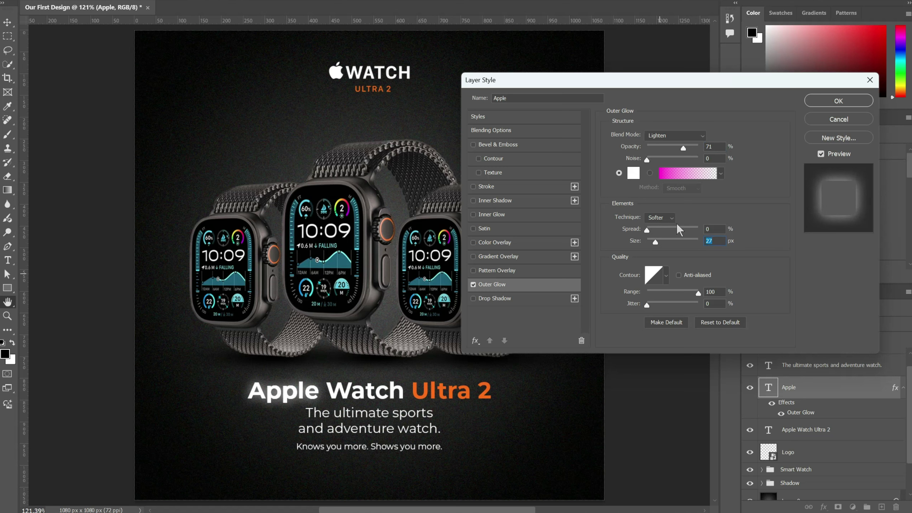
left_click(677, 140)
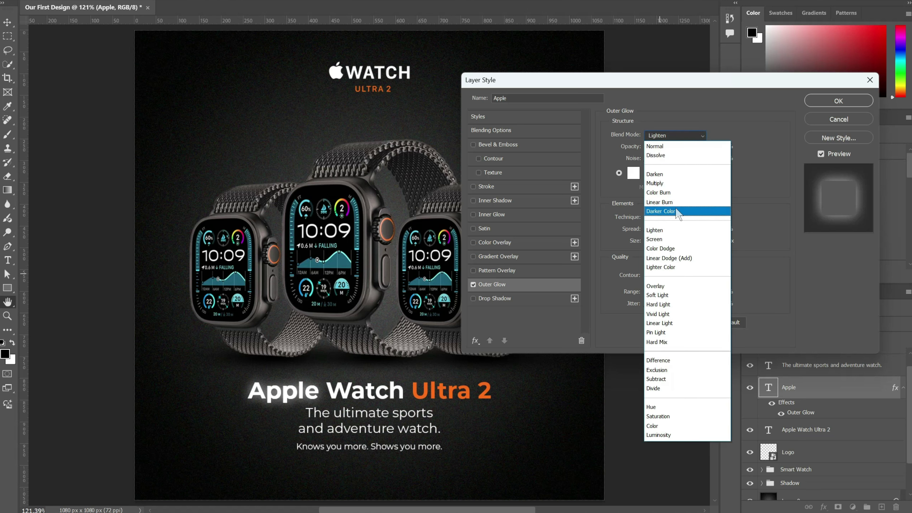
left_click(678, 242)
left_click_drag(655, 245, 672, 244)
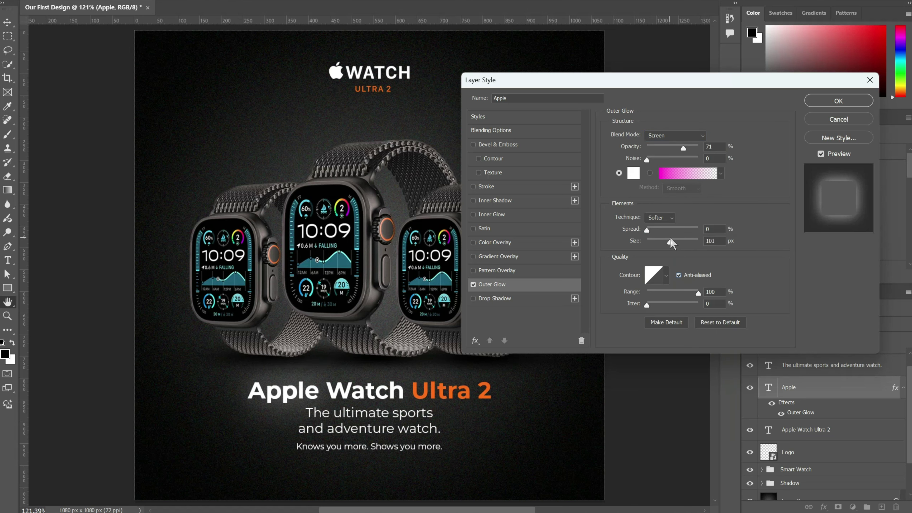
left_click(813, 103)
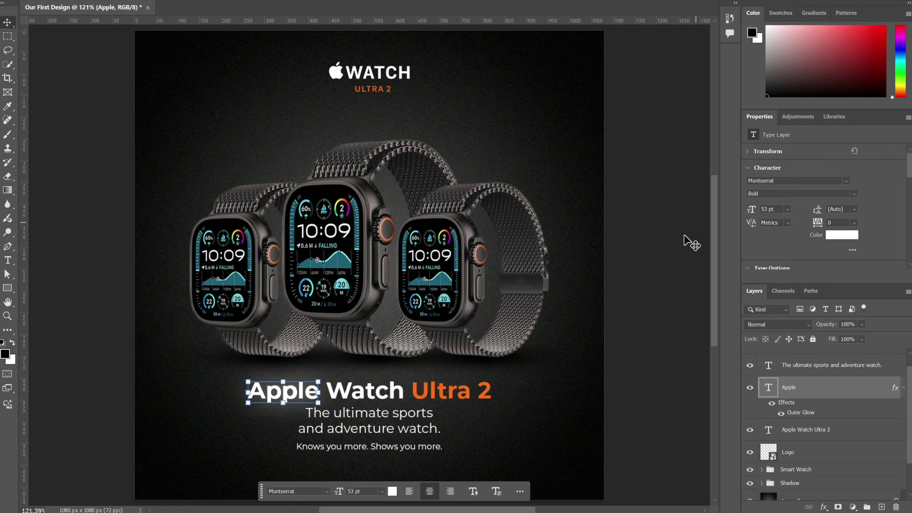
left_click(666, 252)
left_click(667, 252)
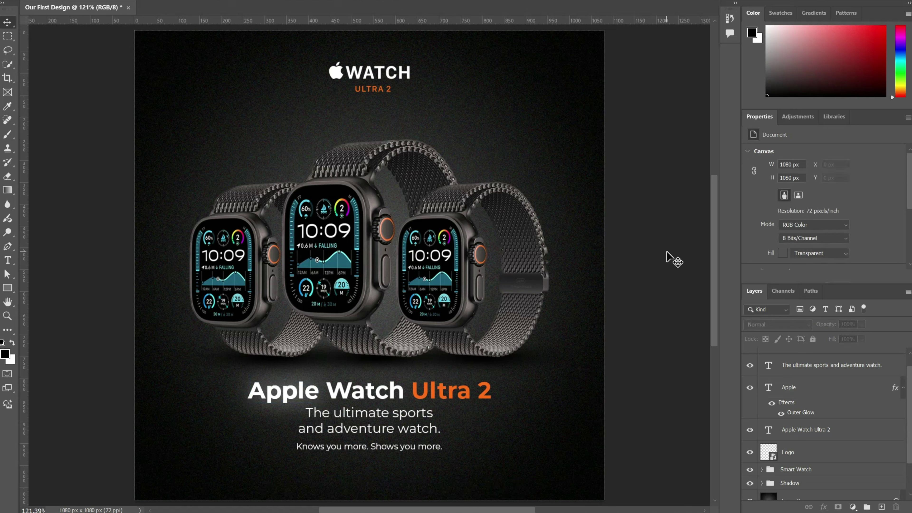
left_click(418, 449)
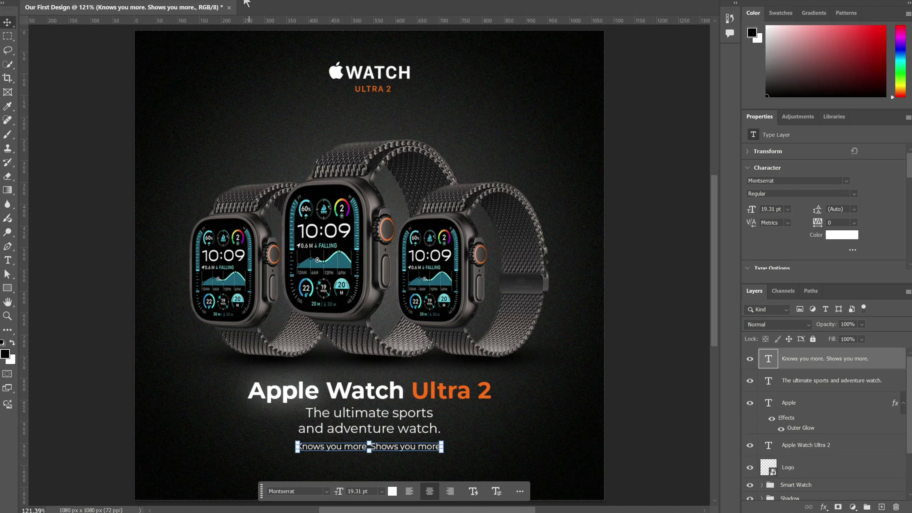
left_click(99, 208)
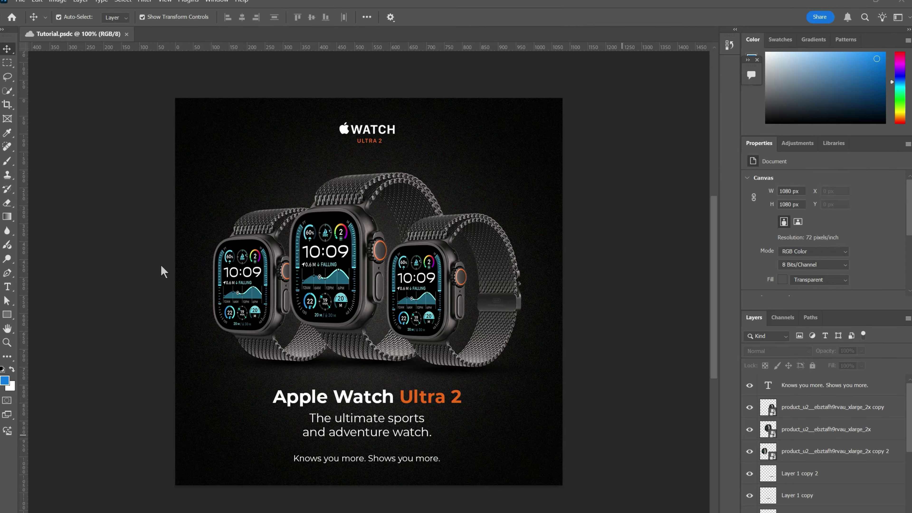
Save the poster document to Creative Cloud under the name "Our first Desi"
left_click(20, 5)
left_click(74, 131)
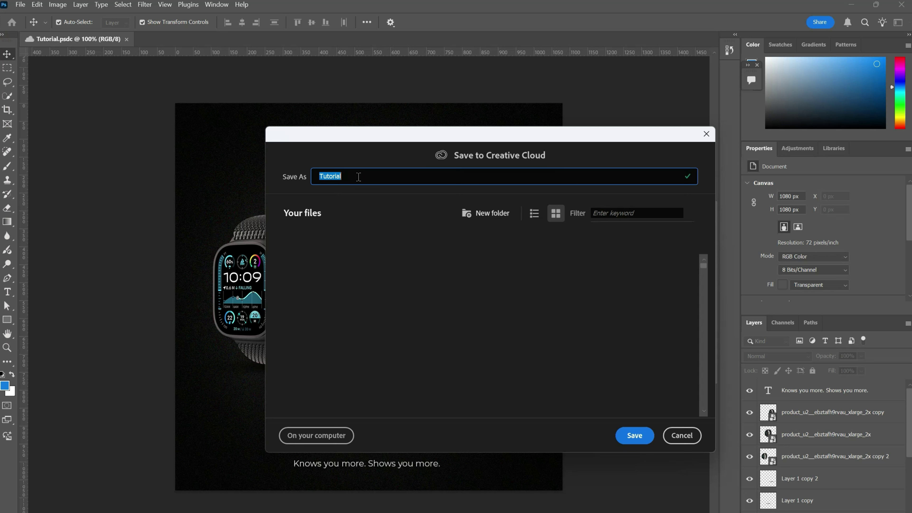
key("Caps_Lock")
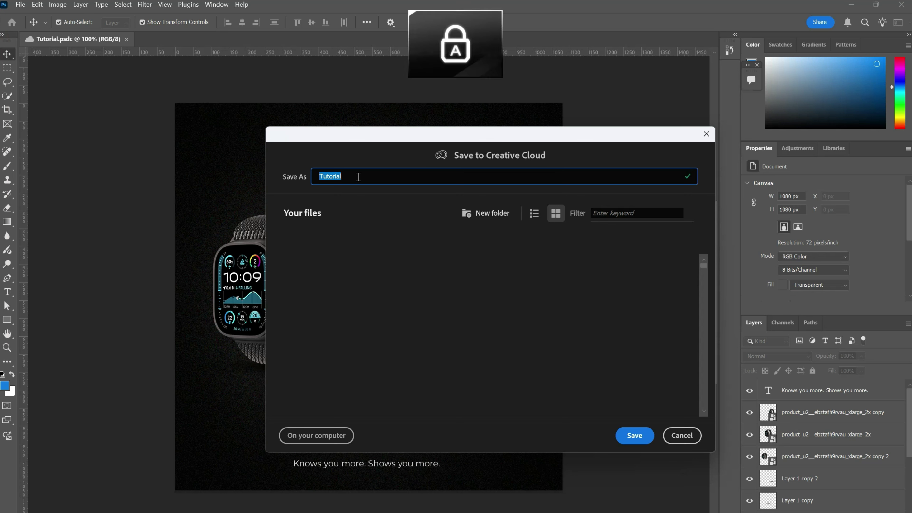
type("O")
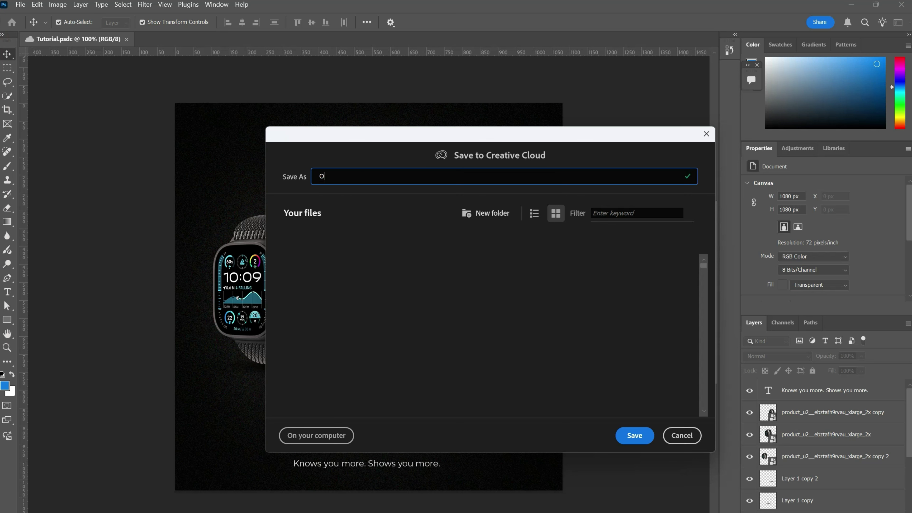
key("Caps_Lock")
type("ur")
key("Caps_Lock")
type("F")
key("Caps_Lock")
type("irst")
key("Caps_Lock")
type("D")
key("Caps_Lock")
type("esign")
left_click(643, 439)
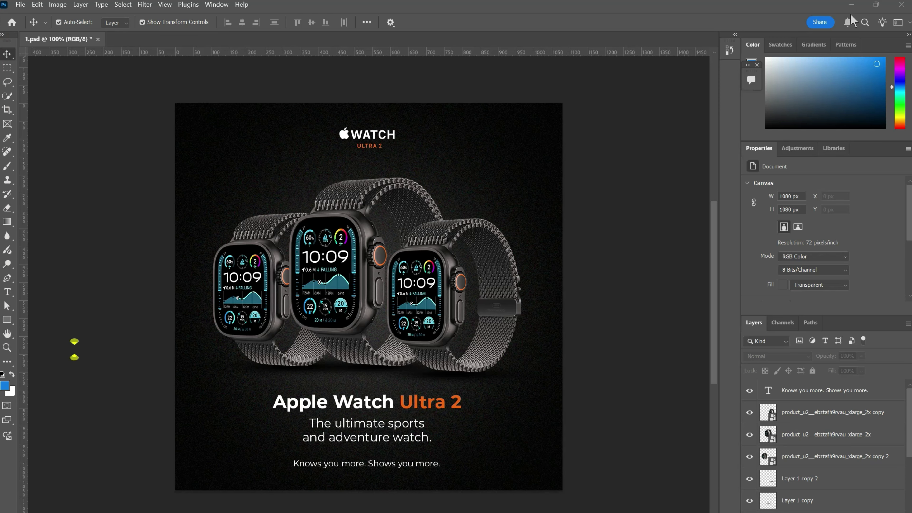
Save the poster on the computer as the Photoshop file "Our first Design.psd", accepting the format options
left_click(21, 5)
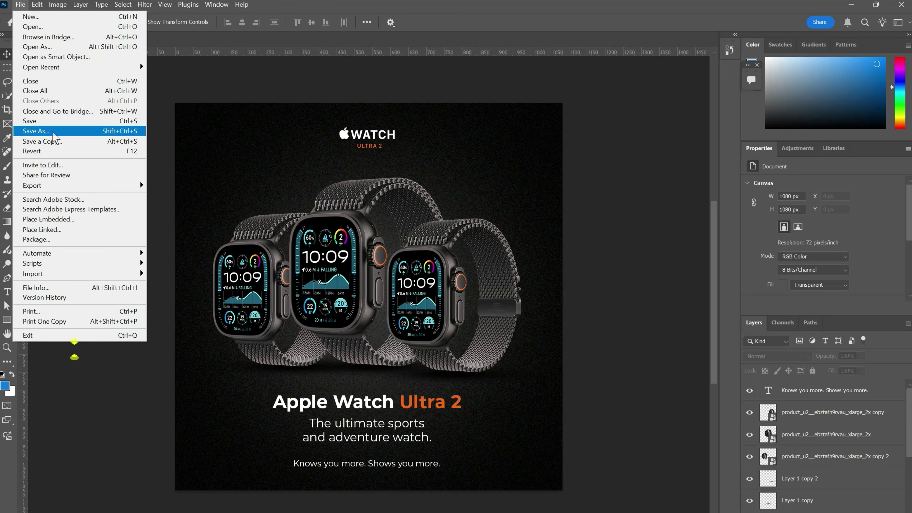
left_click(54, 131)
type("gn")
left_click(328, 443)
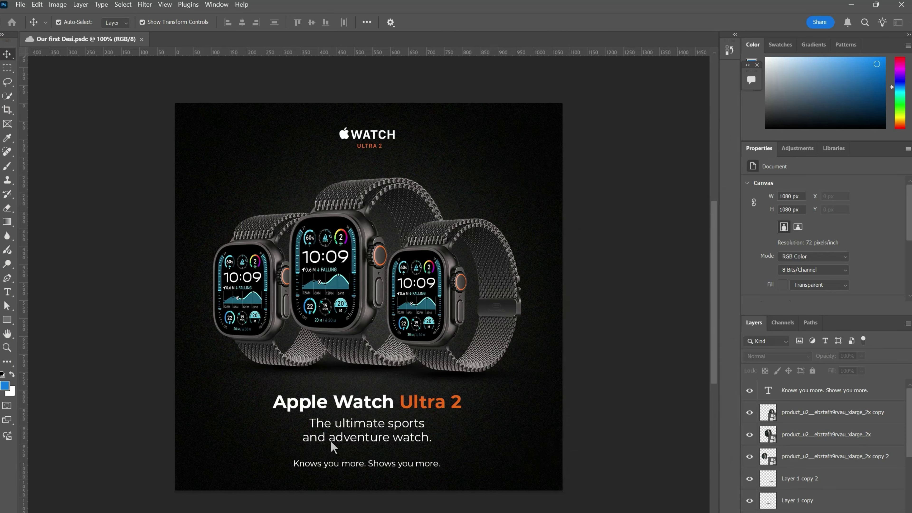
left_click(546, 445)
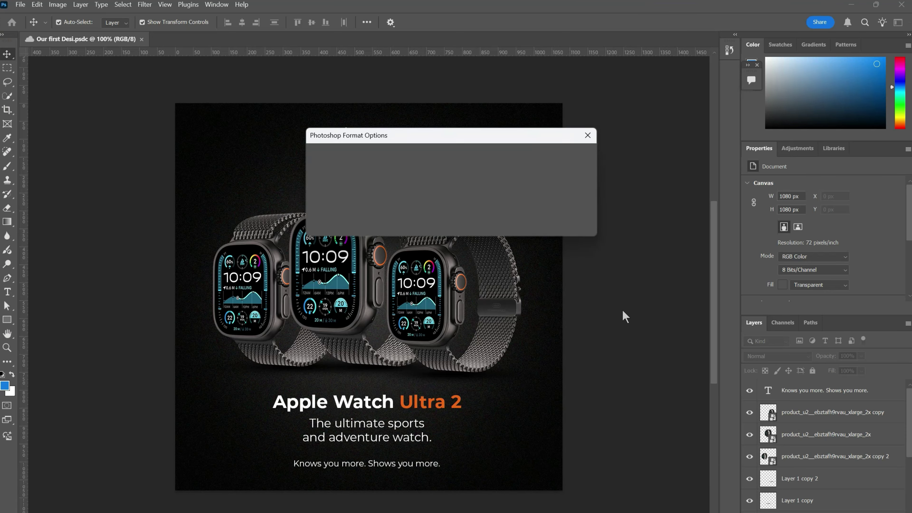
left_click(571, 158)
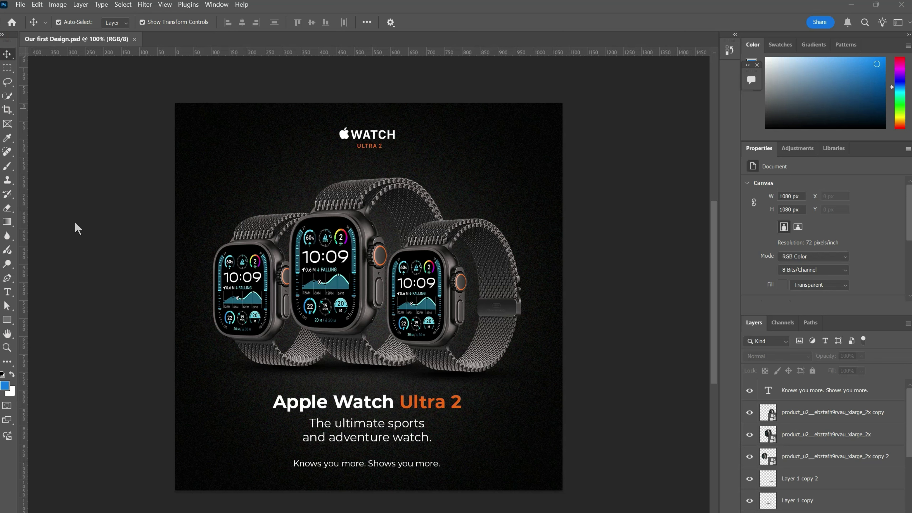
Export the poster with Save for Web (Legacy) in JPEG format as "Our-first-Design.jpg" in the folder "New folder (2)"
left_click(21, 5)
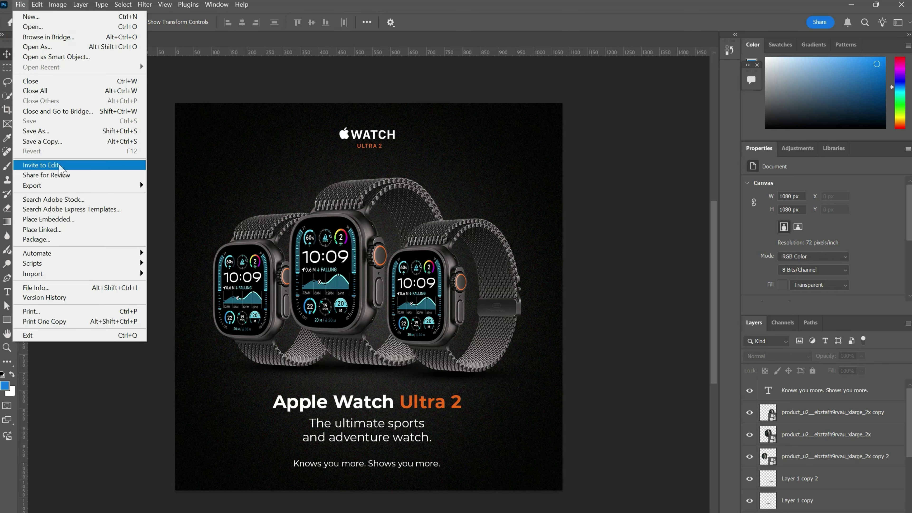
mouse_move(68, 187)
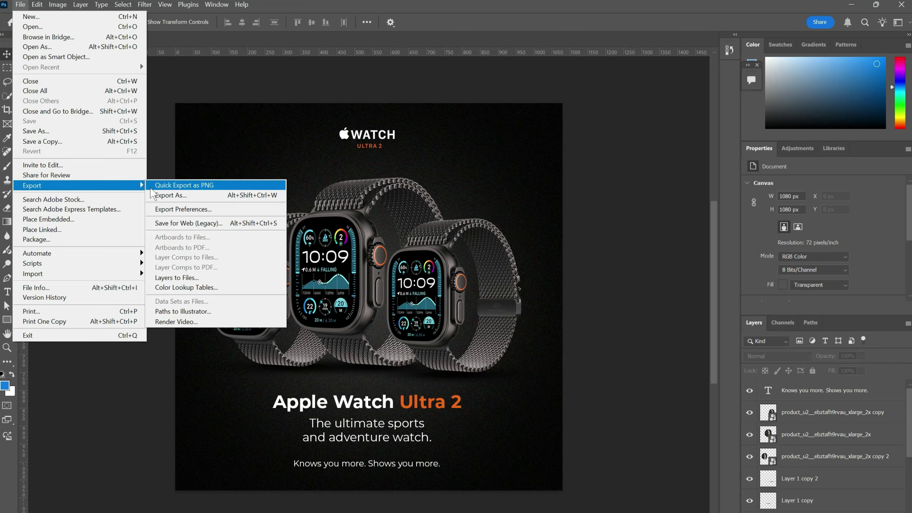
left_click(198, 223)
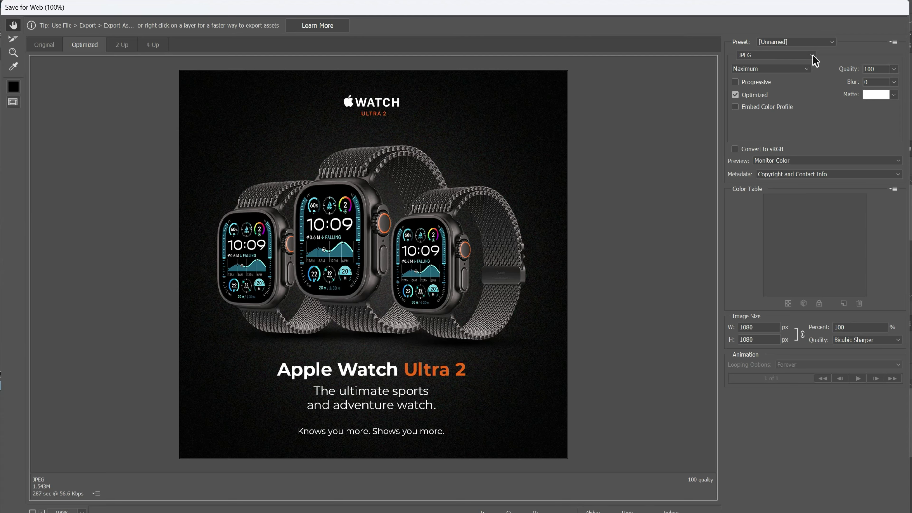
left_click(811, 57)
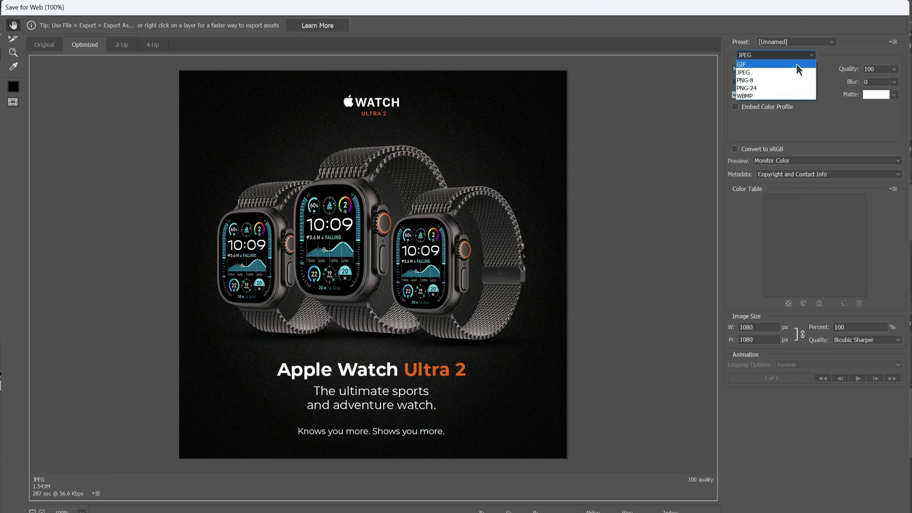
left_click(791, 74)
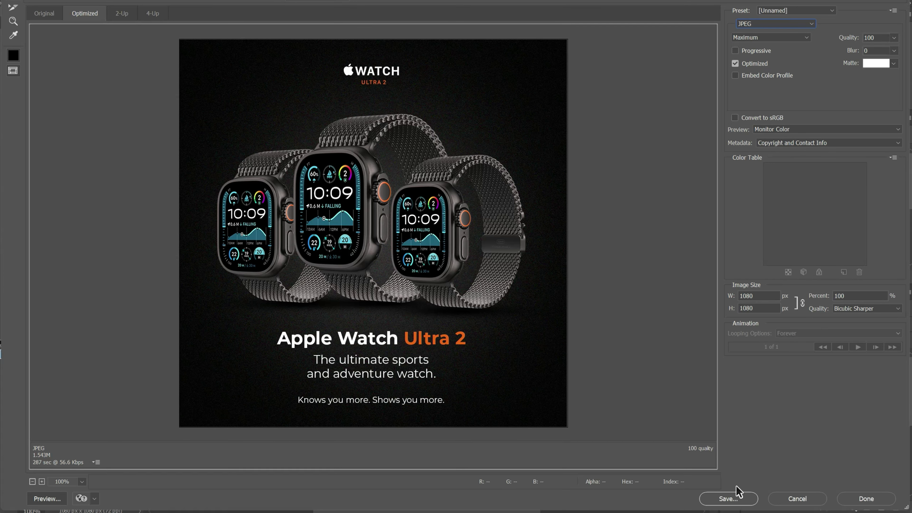
left_click(731, 502)
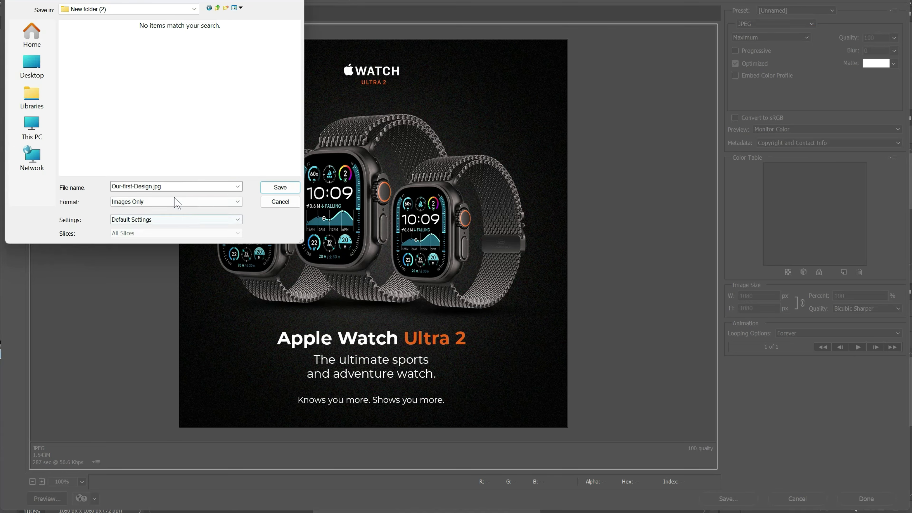
left_click(270, 189)
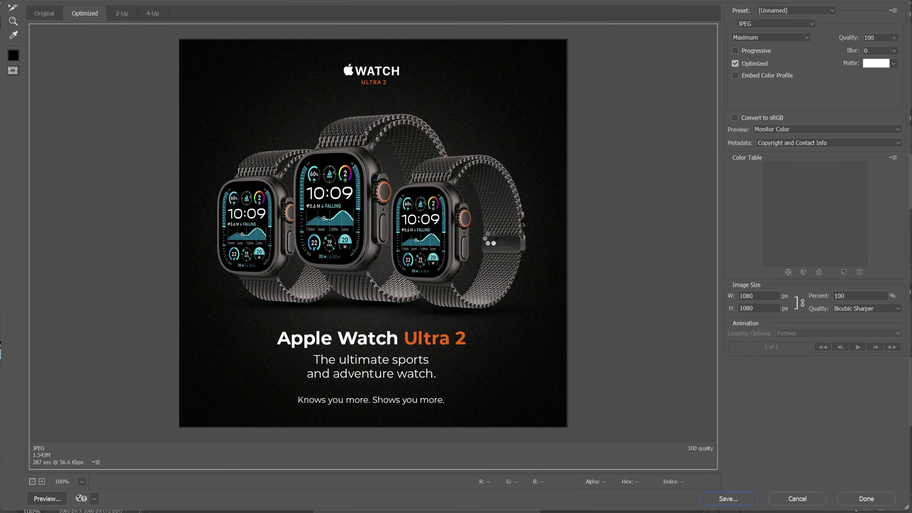
mouse_move(714, 247)
left_mouse_down()
mouse_move(720, 259)
mouse_move(716, 248)
left_mouse_up()
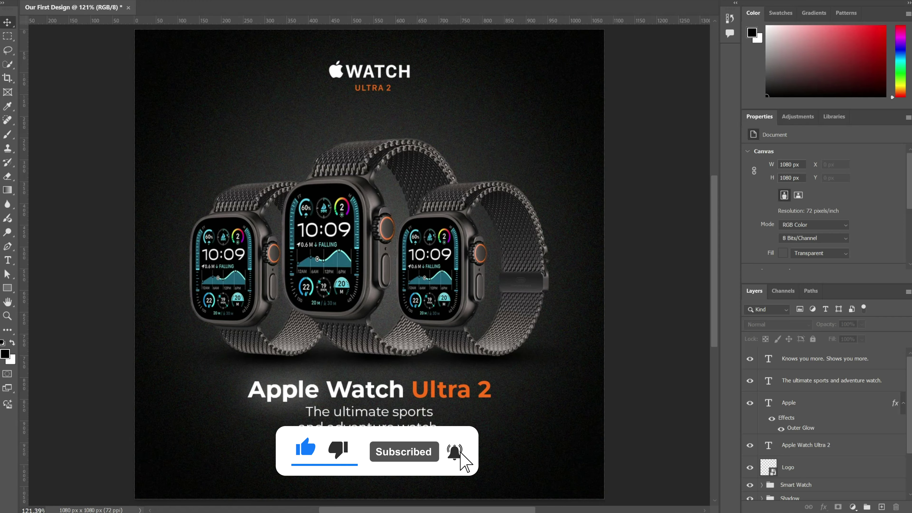